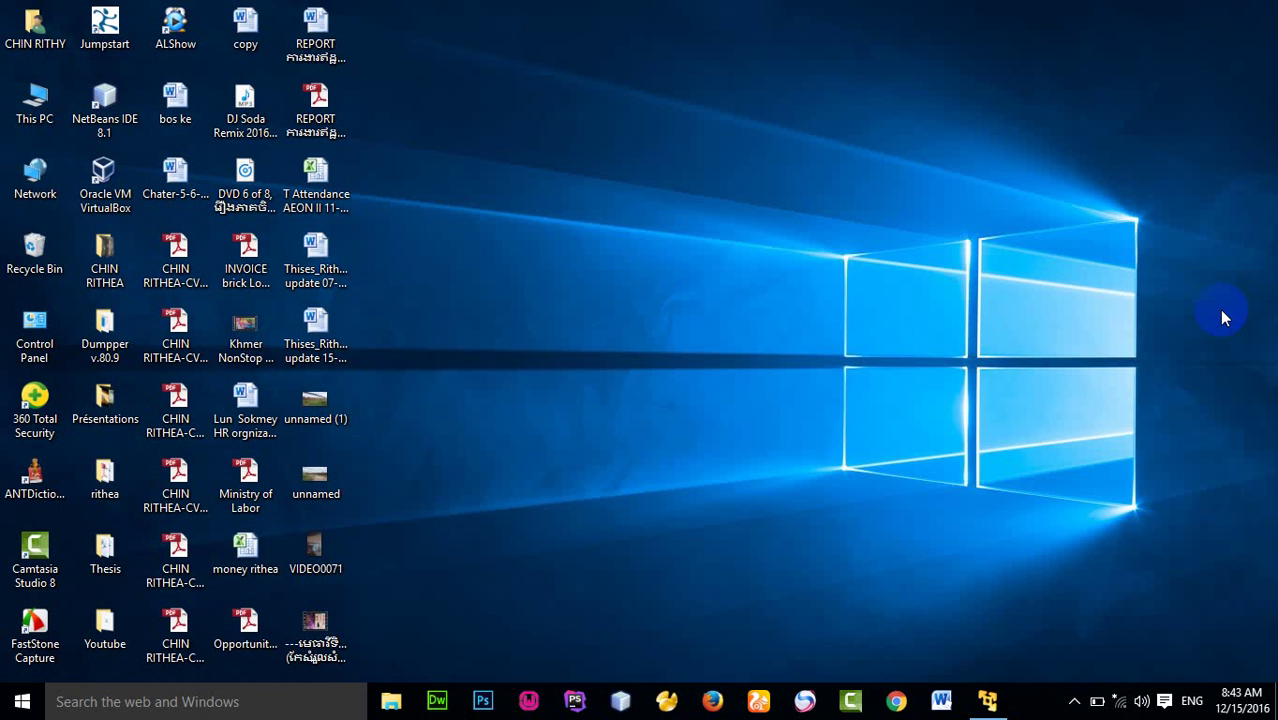
# Switch between VMware Player and the host desktop to reveal the desktop folders
pyautogui.click(988, 701)
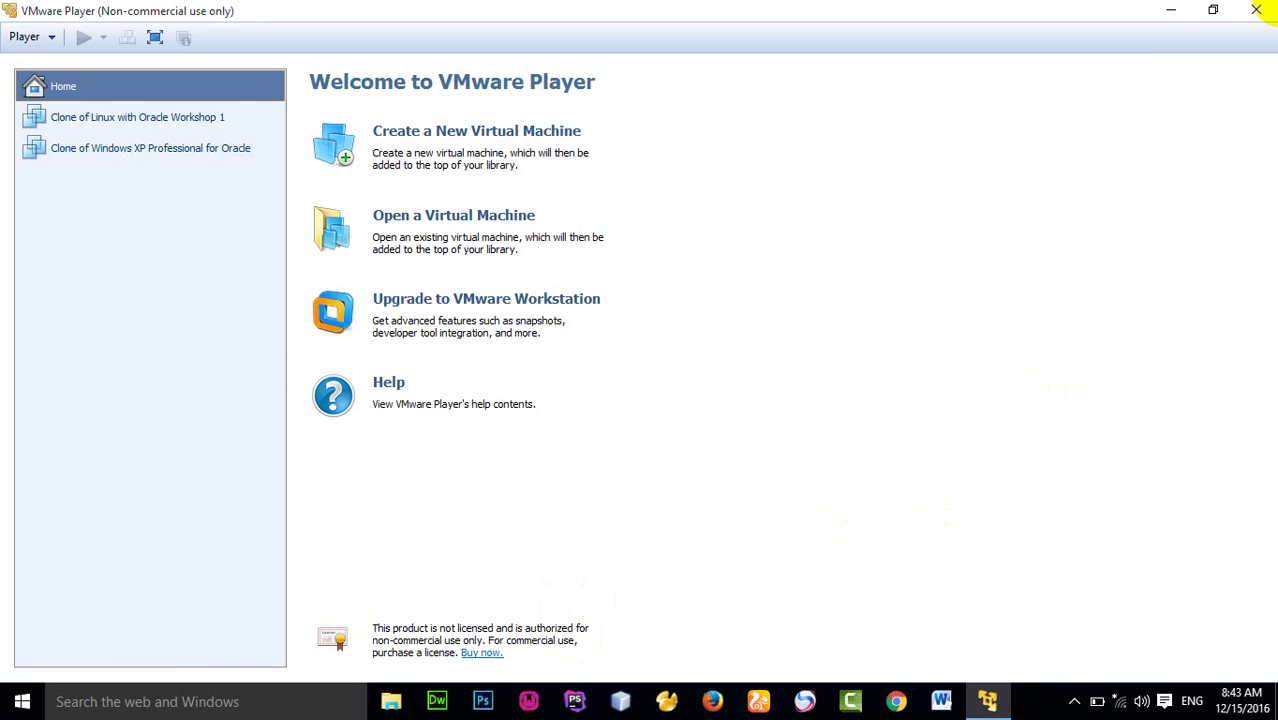
pyautogui.click(1171, 14)
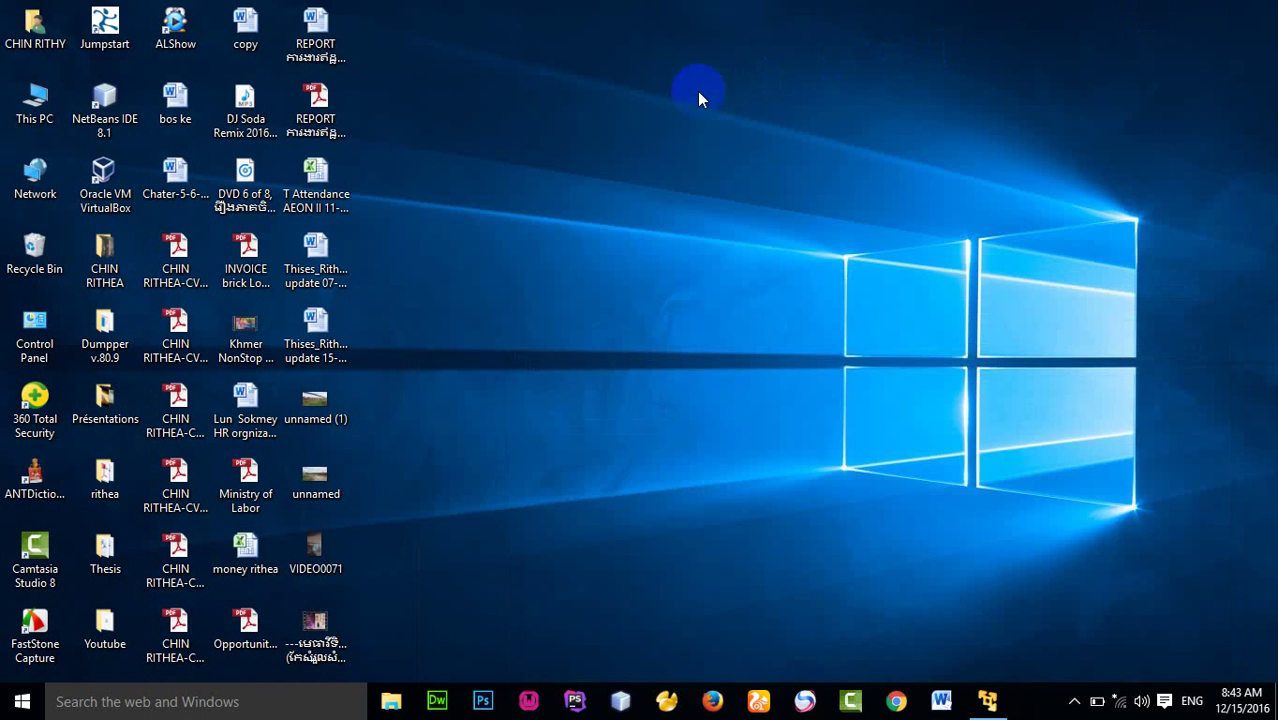
pyautogui.click(988, 700)
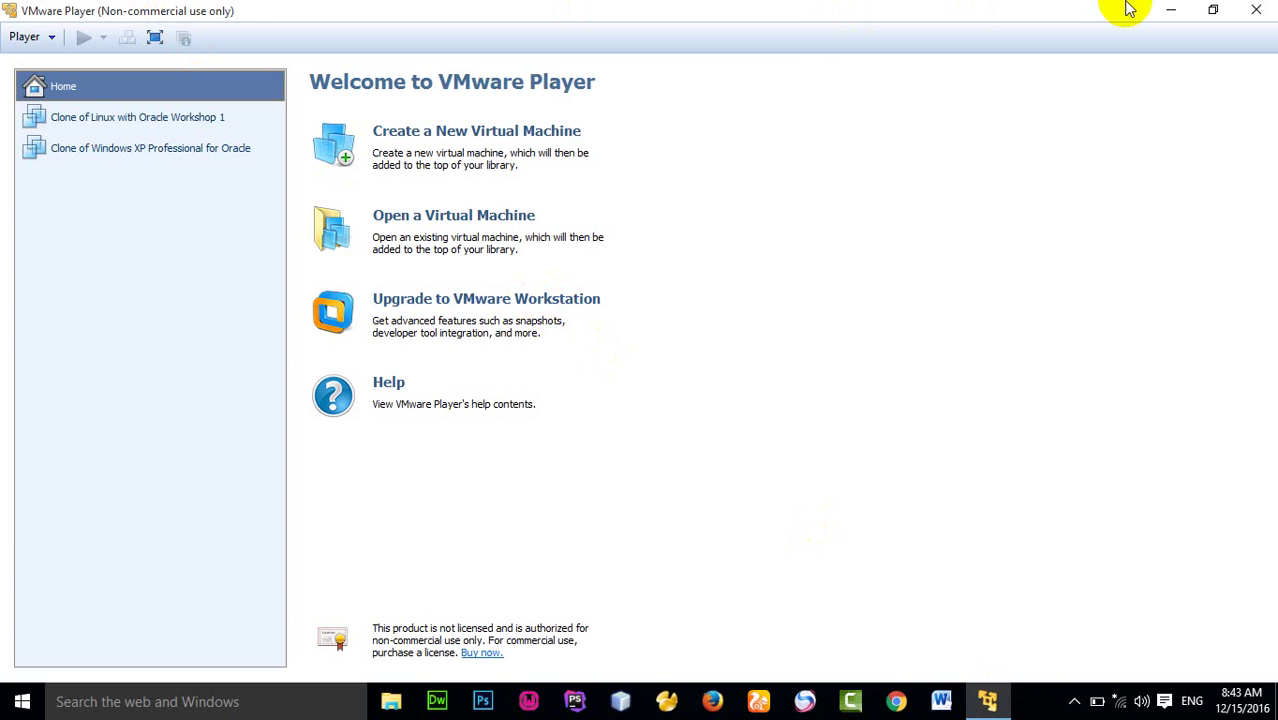
pyautogui.click(1158, 12)
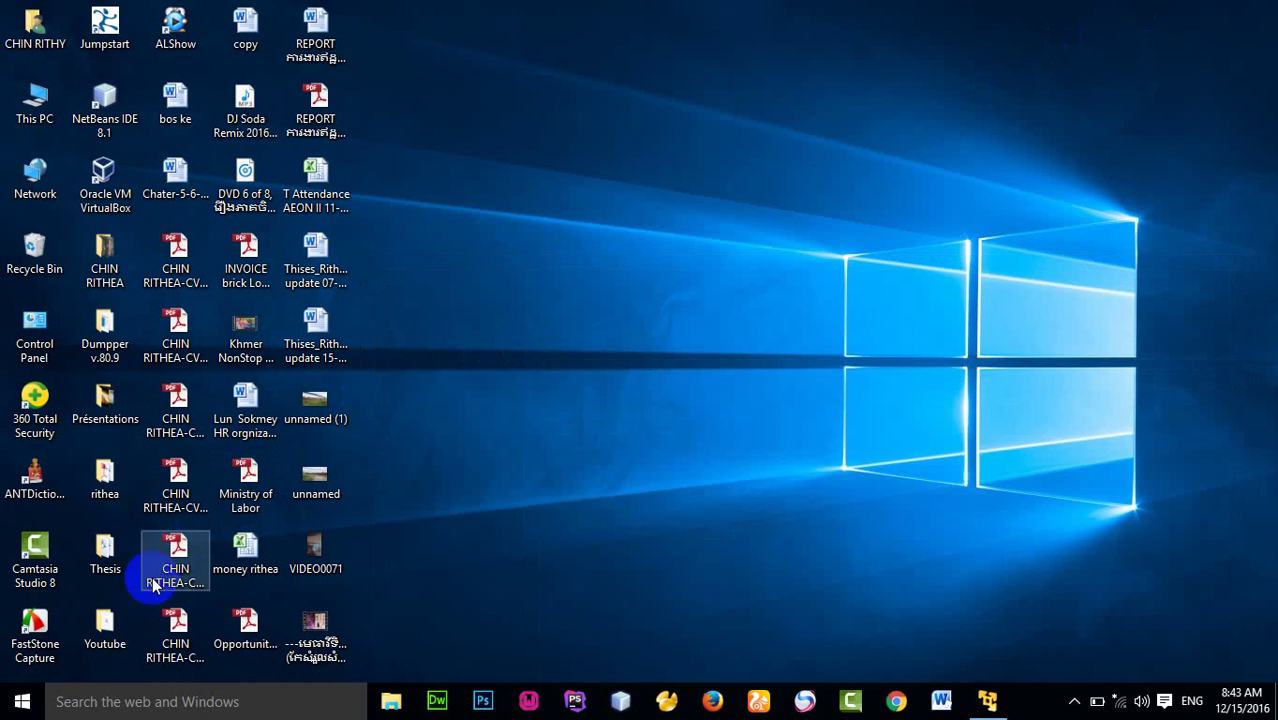
# Open the Youtube desktop folder and look inside the VMware Workstation 10.0.1 Build 1379776 subfolder
pyautogui.doubleClick(123, 620)
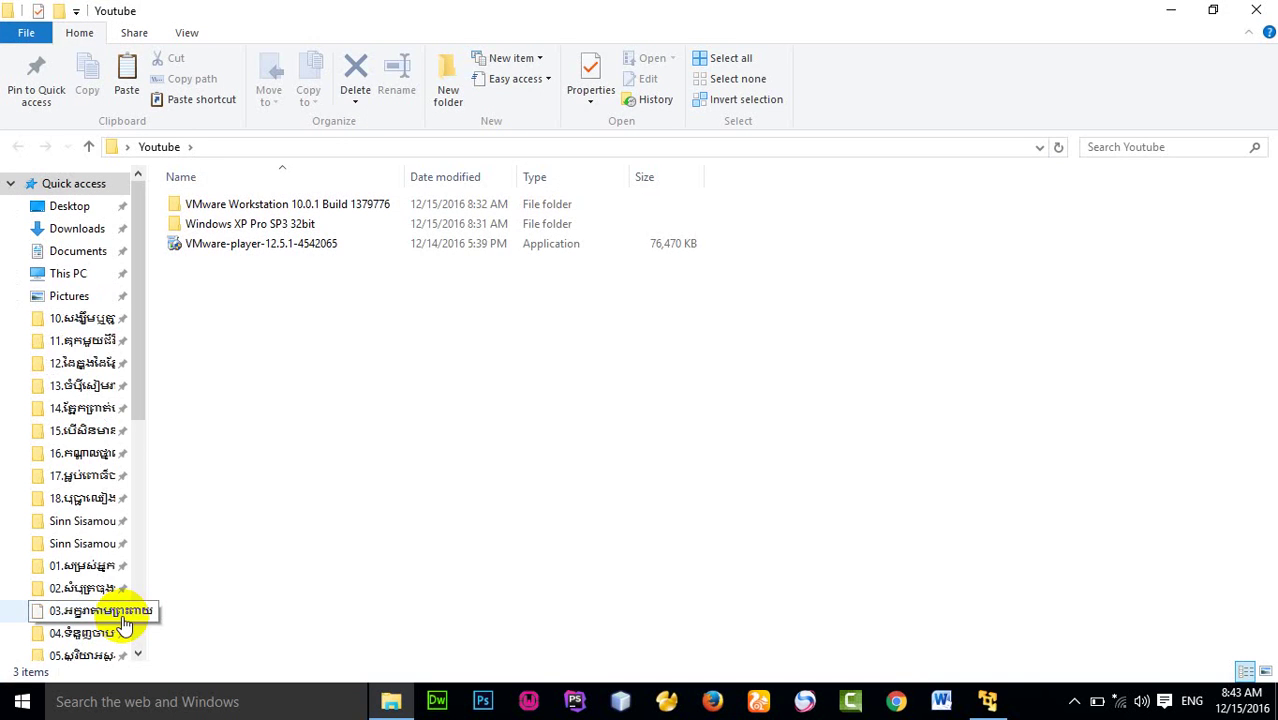
pyautogui.click(300, 206)
pyautogui.doubleClick(258, 208)
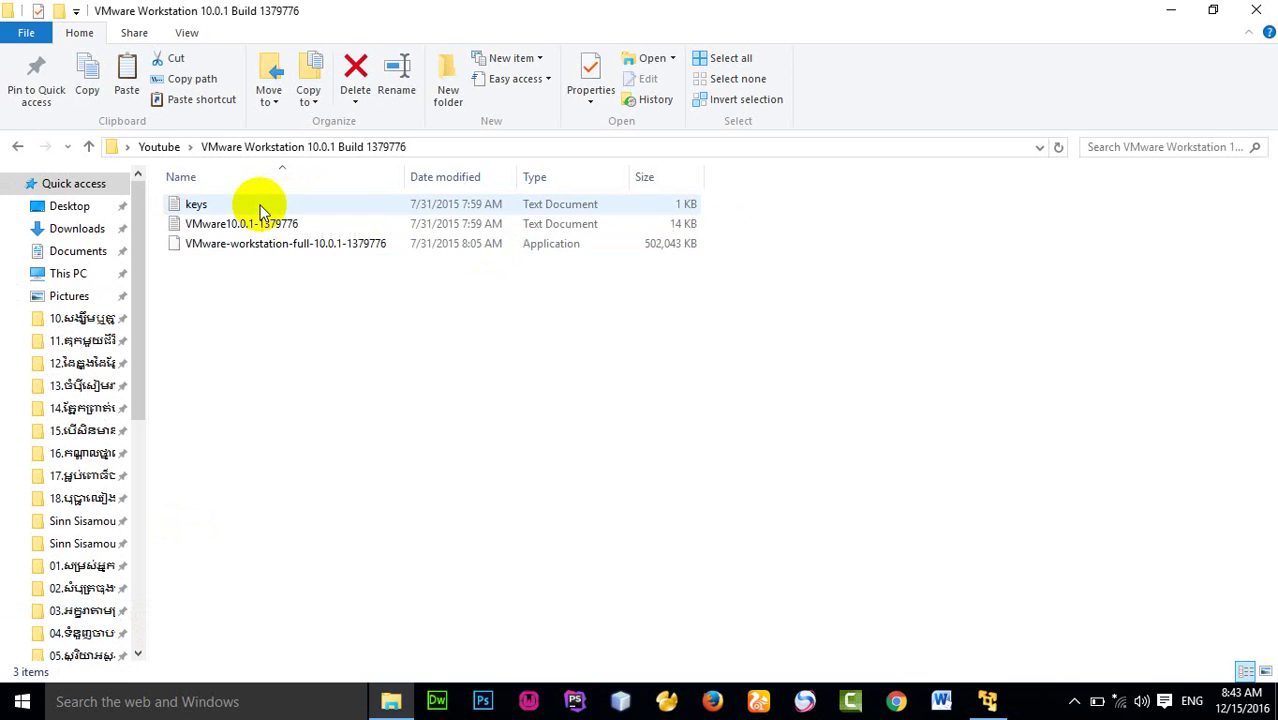
pyautogui.press('BackSpace')
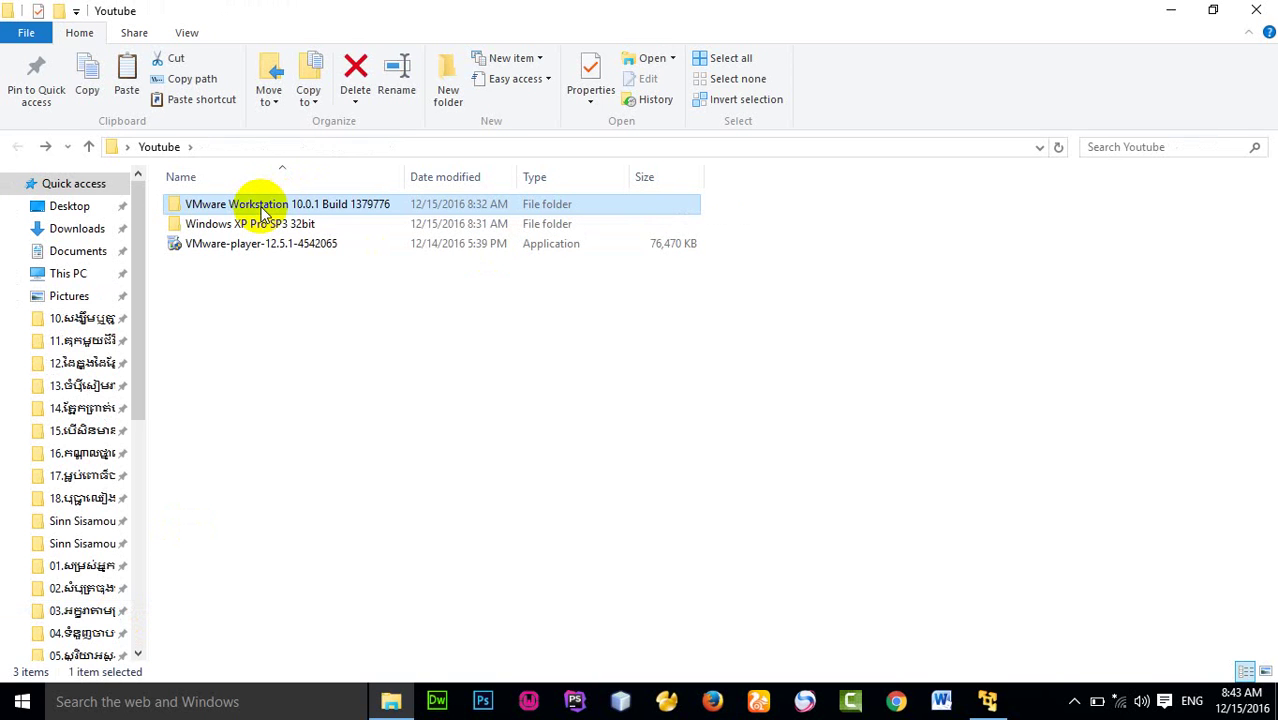
# Check the Windows XP Pro SP3 32bit folder, then bring VMware Player back to the front
pyautogui.click(253, 246)
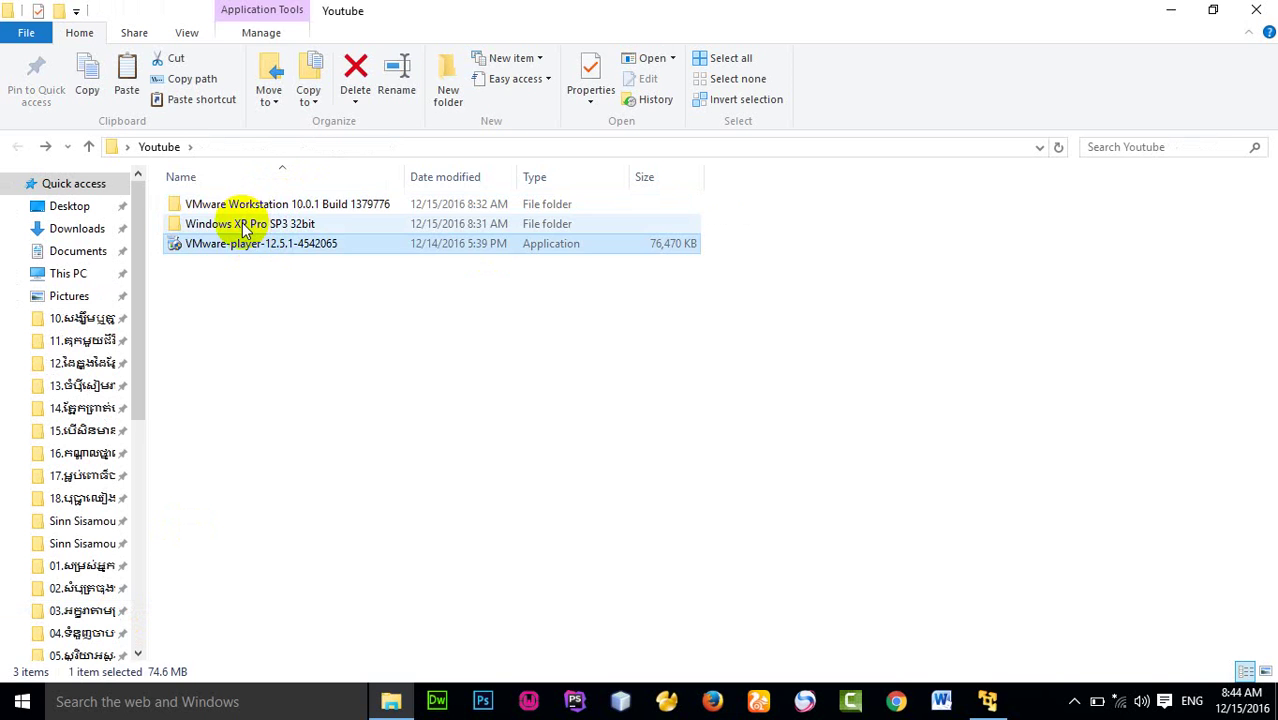
pyautogui.click(244, 229)
pyautogui.doubleClick(244, 229)
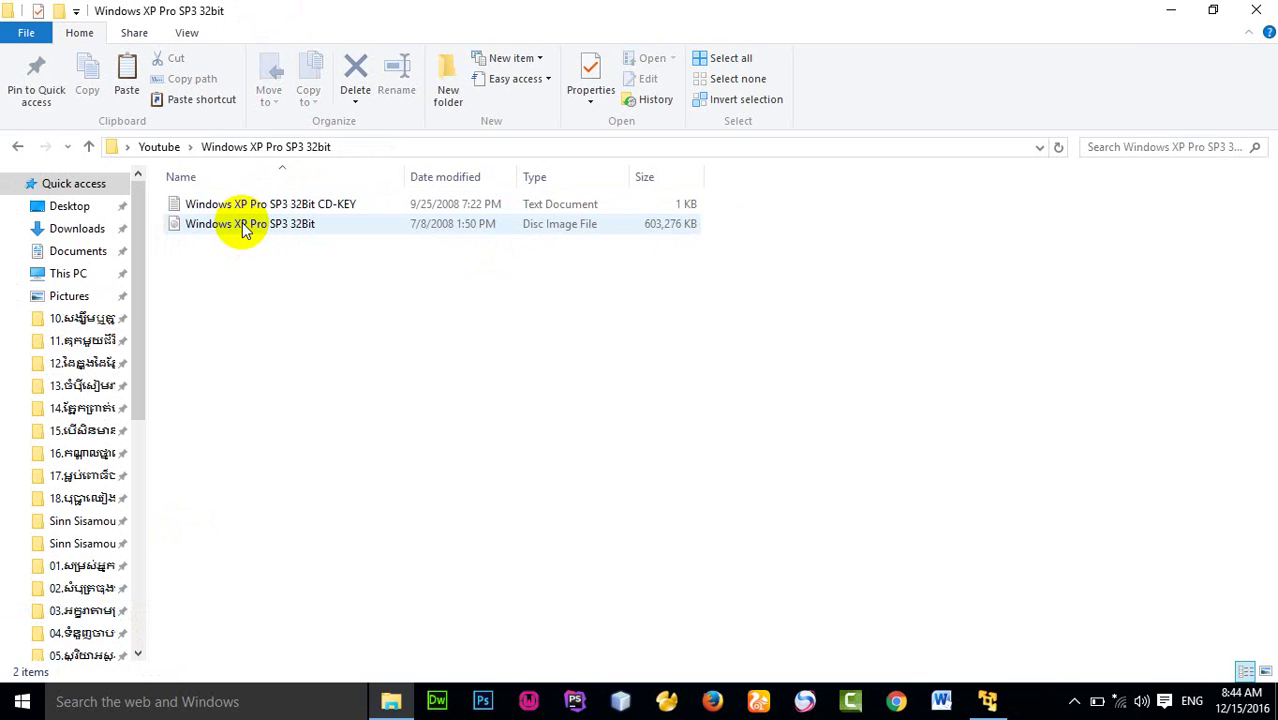
pyautogui.hotkey('alt', 'Left')
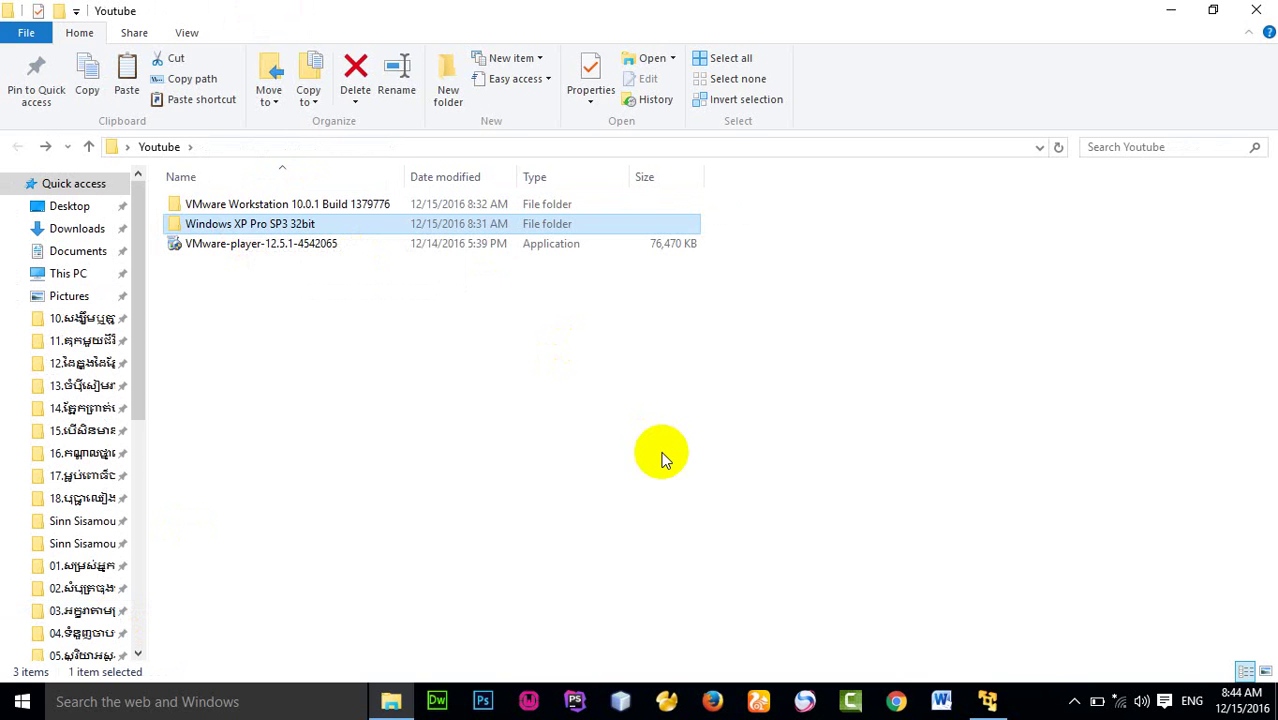
pyautogui.click(982, 688)
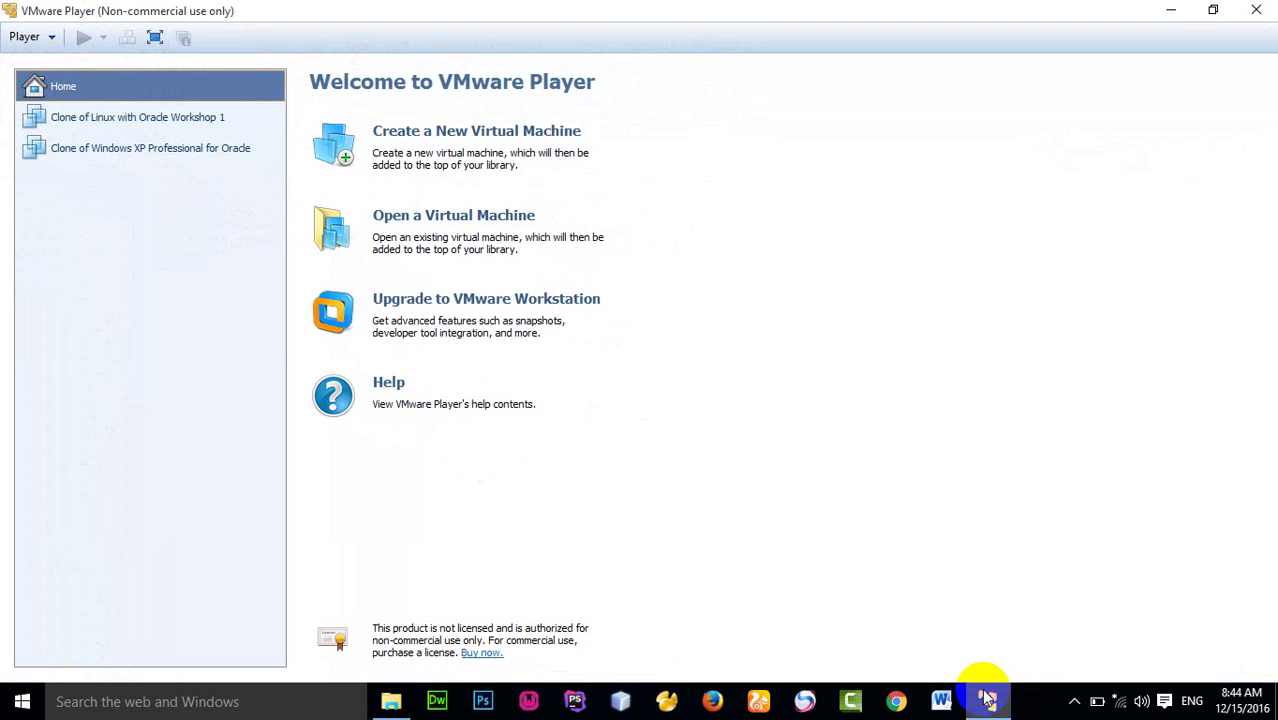
# Shrink and reposition the VMware Player window, then start a New Virtual Machine from the Player menu
pyautogui.click(1213, 10)
pyautogui.moveTo(566, 17); pyautogui.dragTo(773, 74)
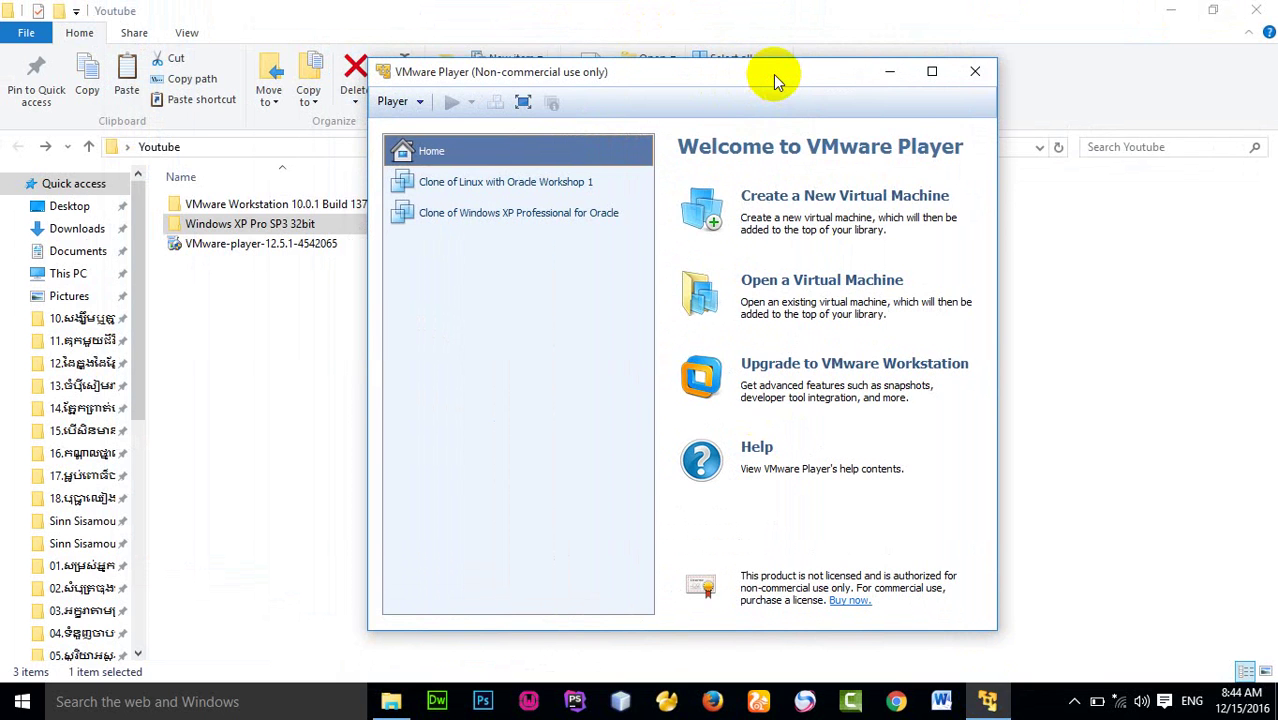
pyautogui.click(420, 103)
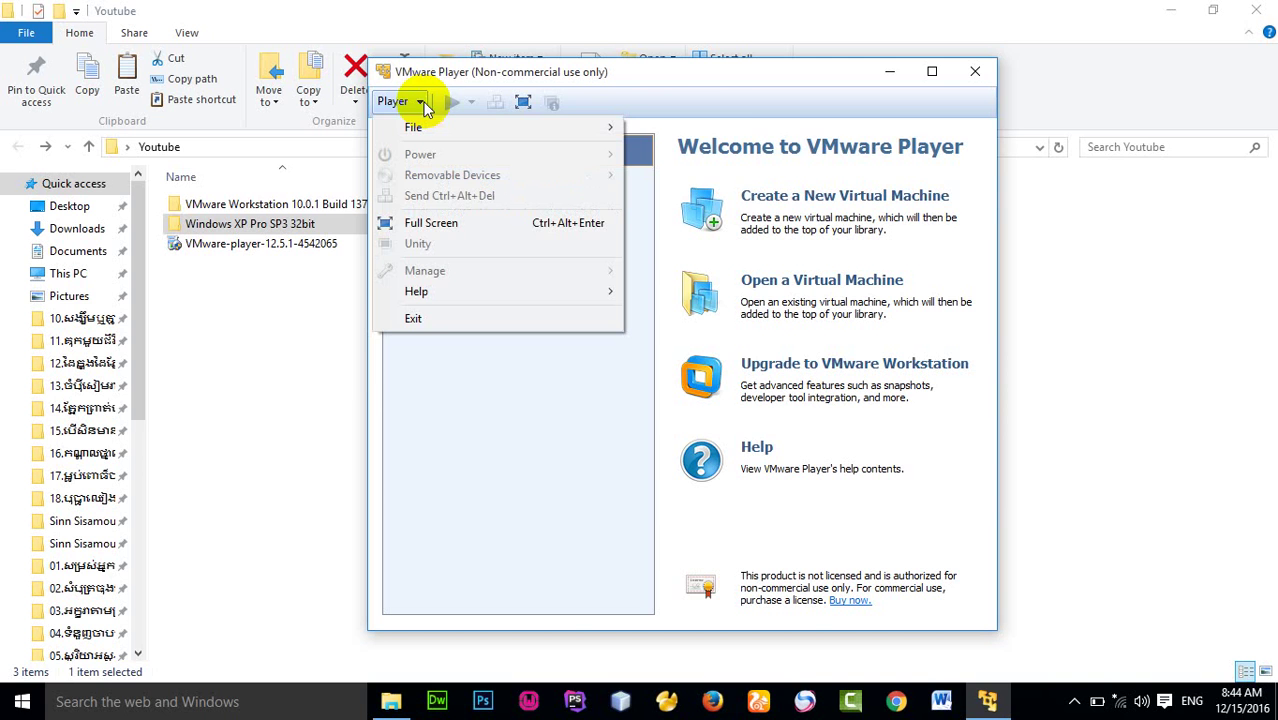
pyautogui.moveTo(417, 127)
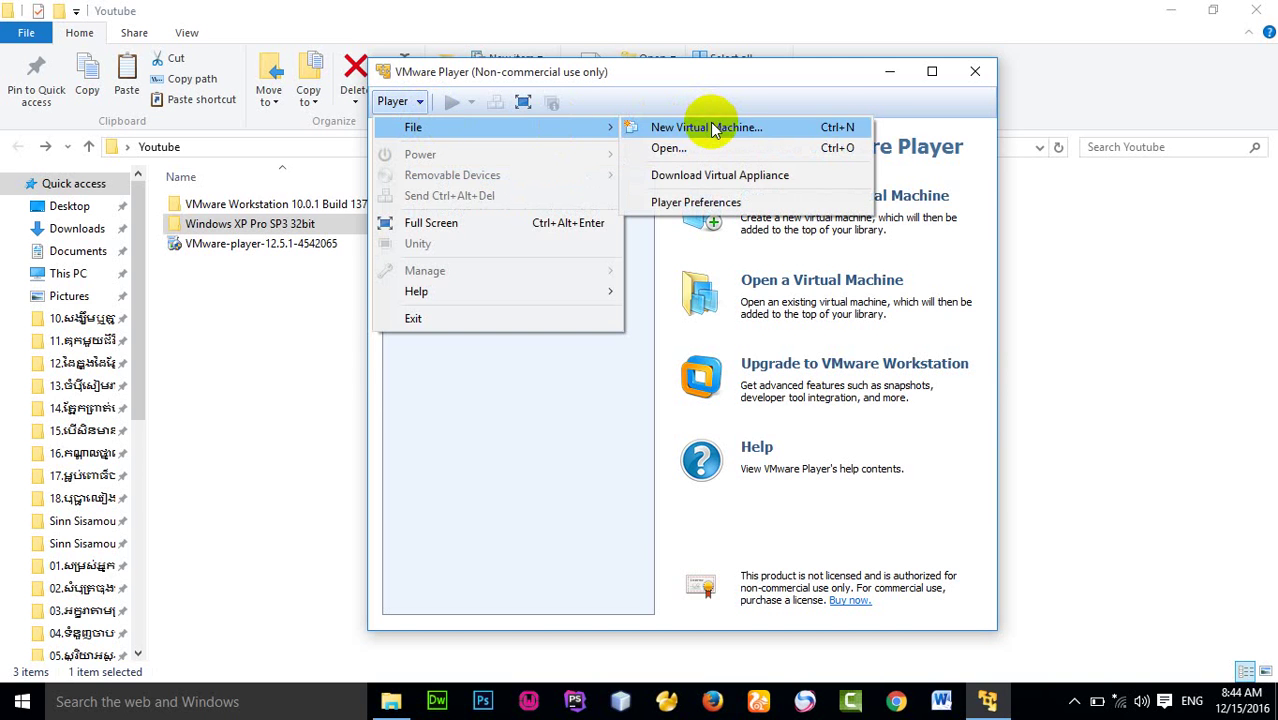
pyautogui.click(712, 127)
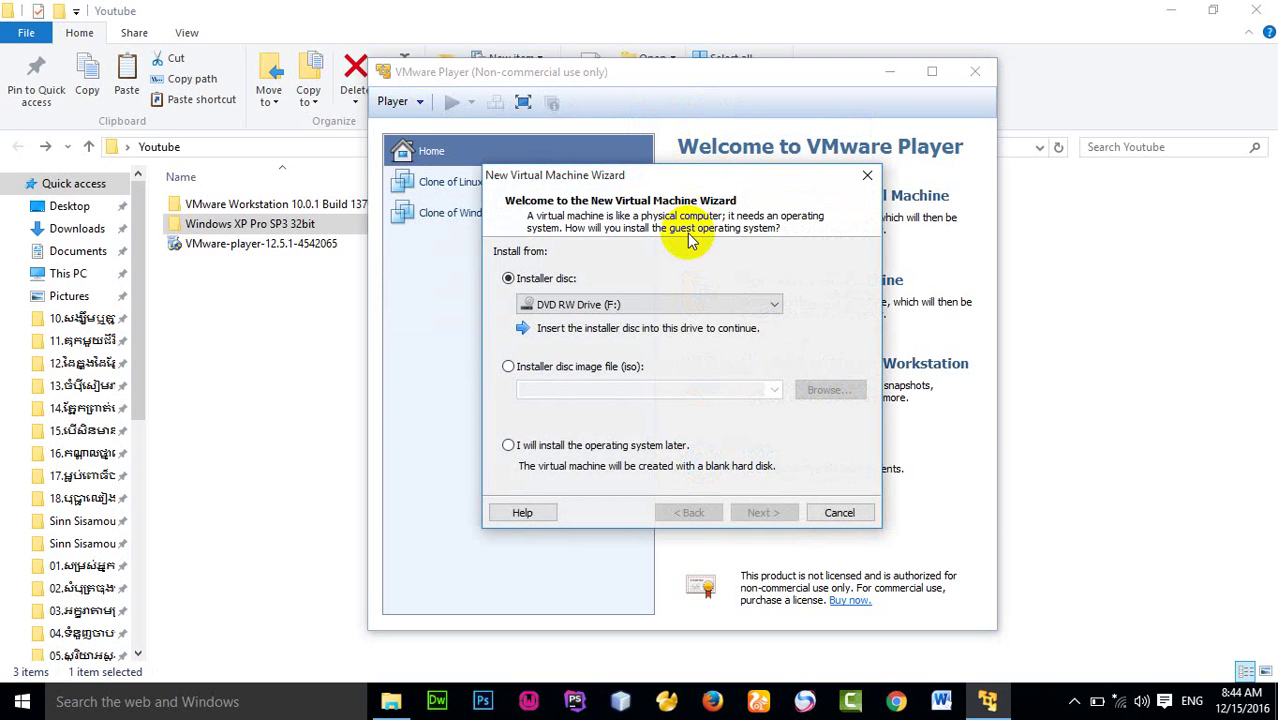
# Choose to install the OS later, with Windows XP Professional as the guest version
pyautogui.click(588, 445)
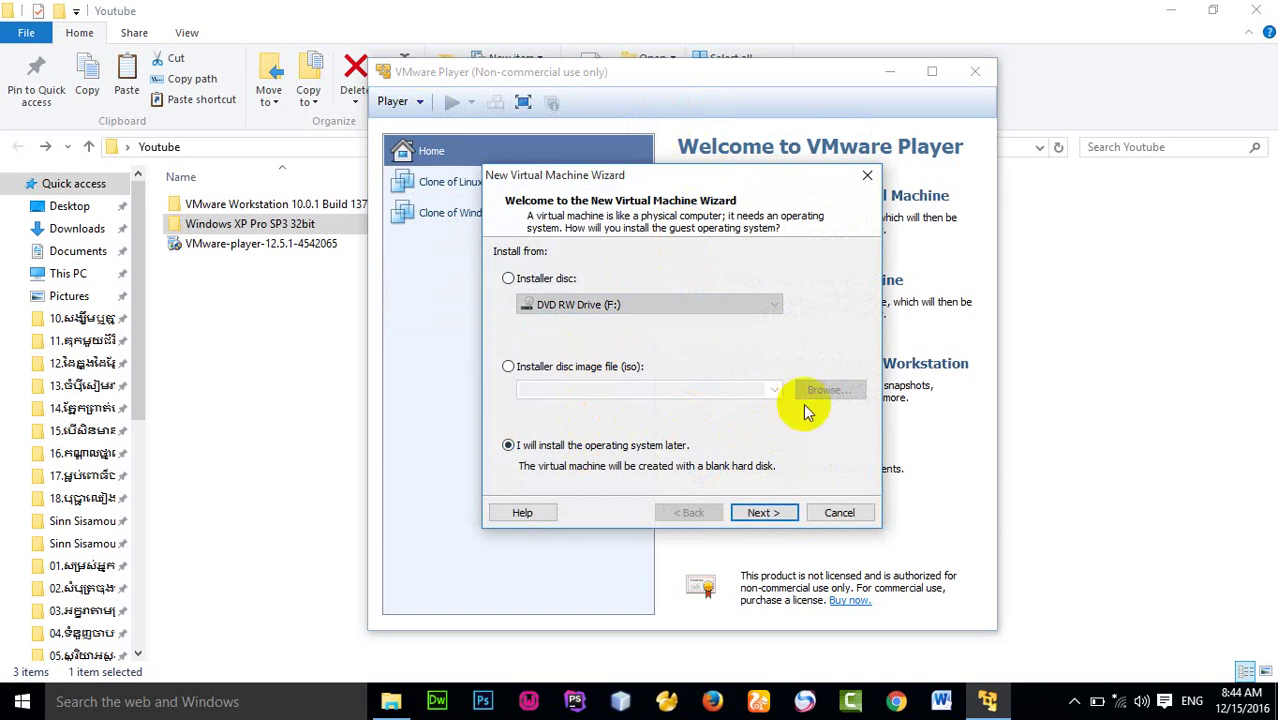
pyautogui.click(764, 513)
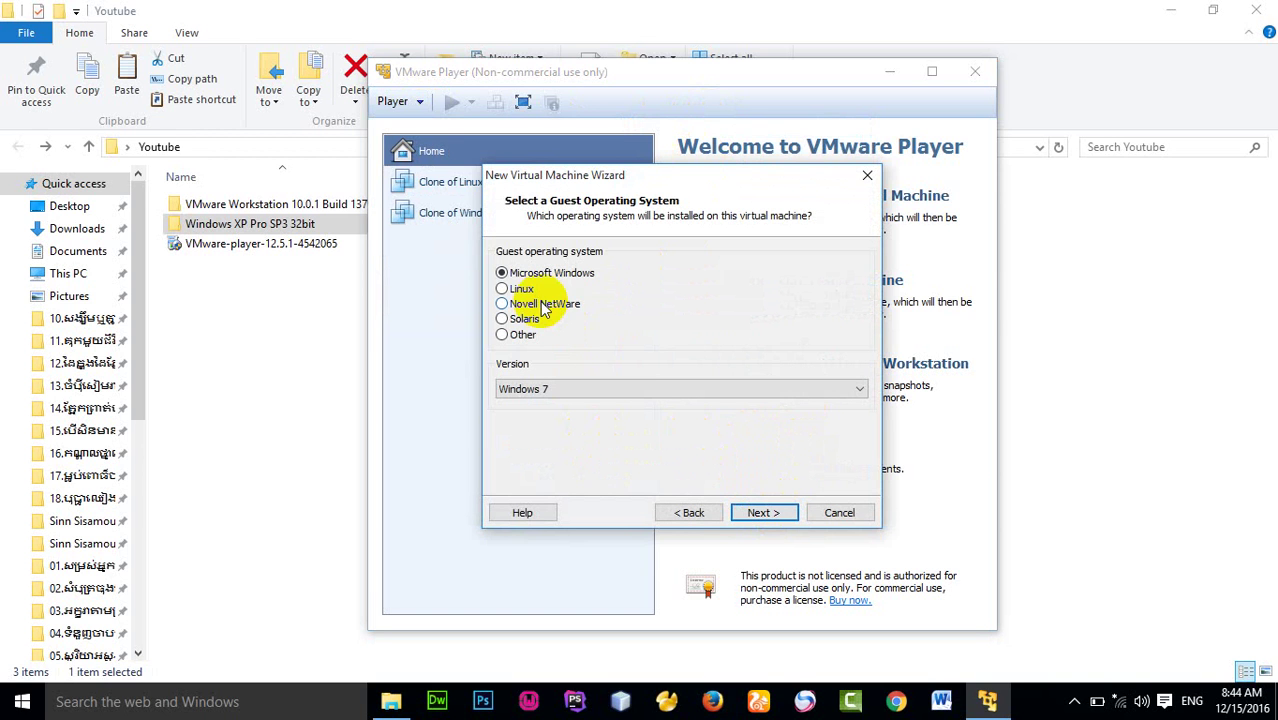
pyautogui.click(657, 390)
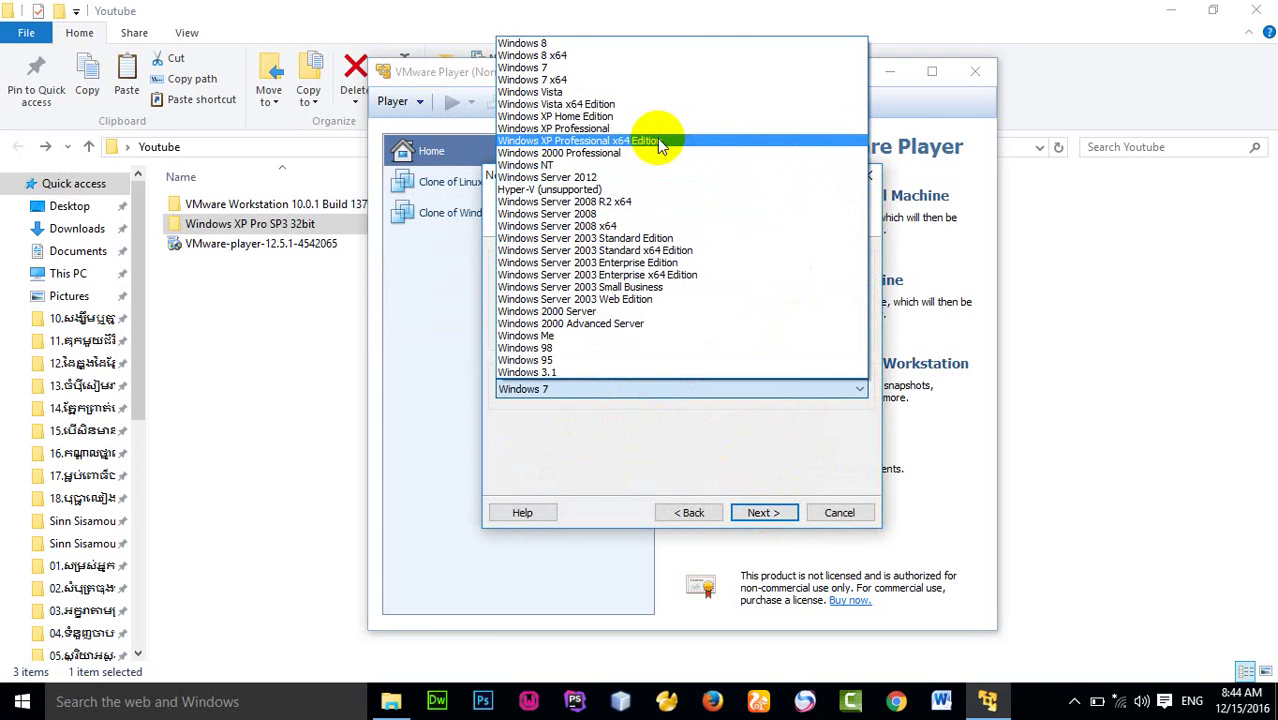
pyautogui.click(606, 128)
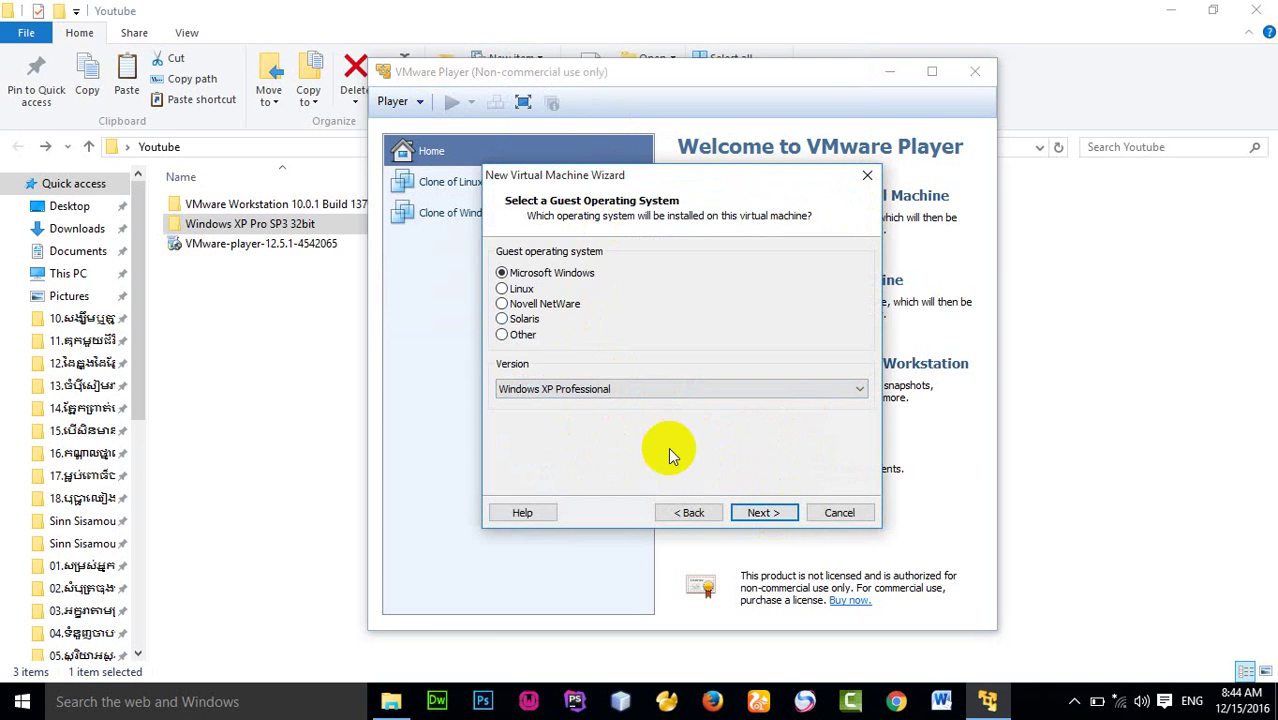
pyautogui.click(765, 513)
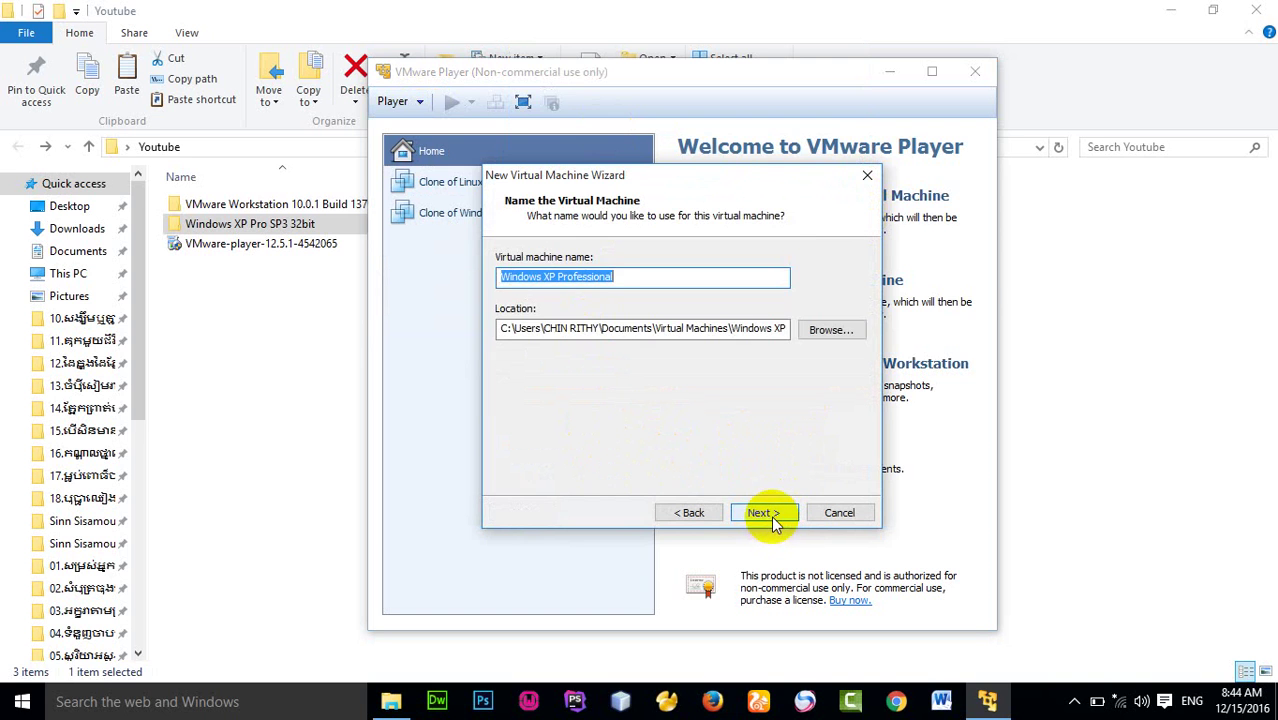
# Browse to Local Disk (E:) and create a new folder named Window WMV
pyautogui.click(832, 331)
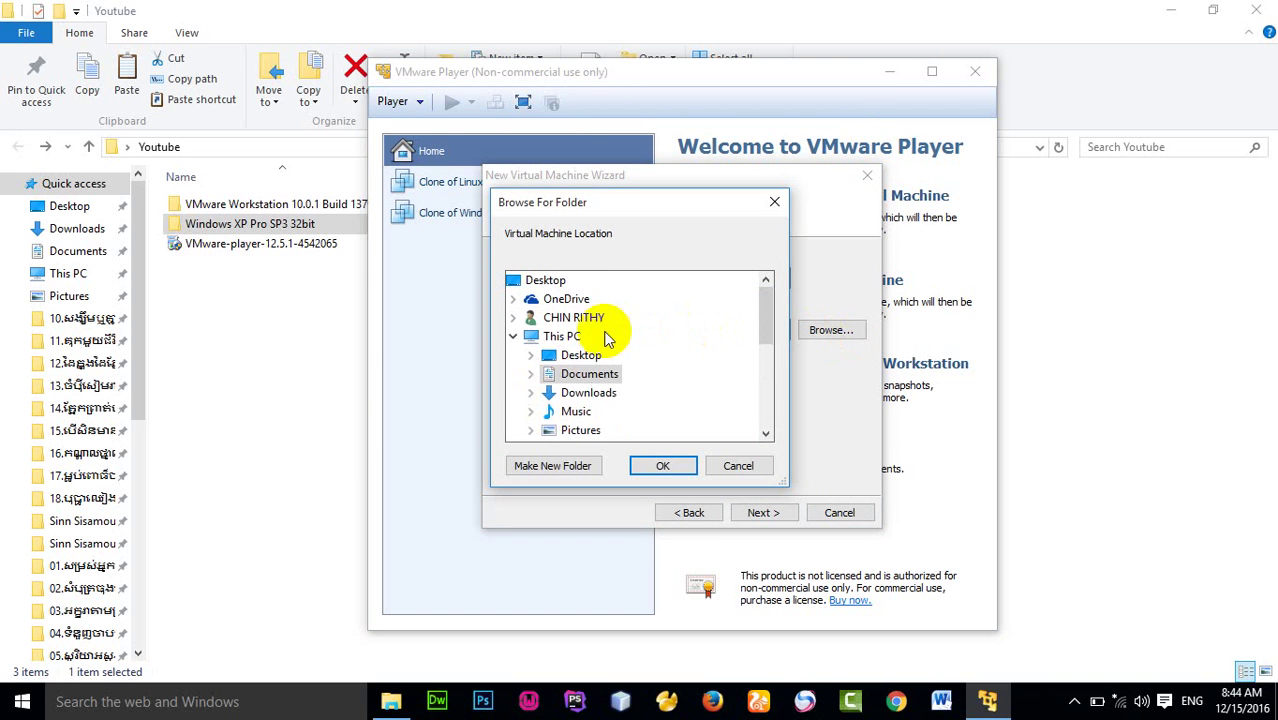
pyautogui.click(562, 337)
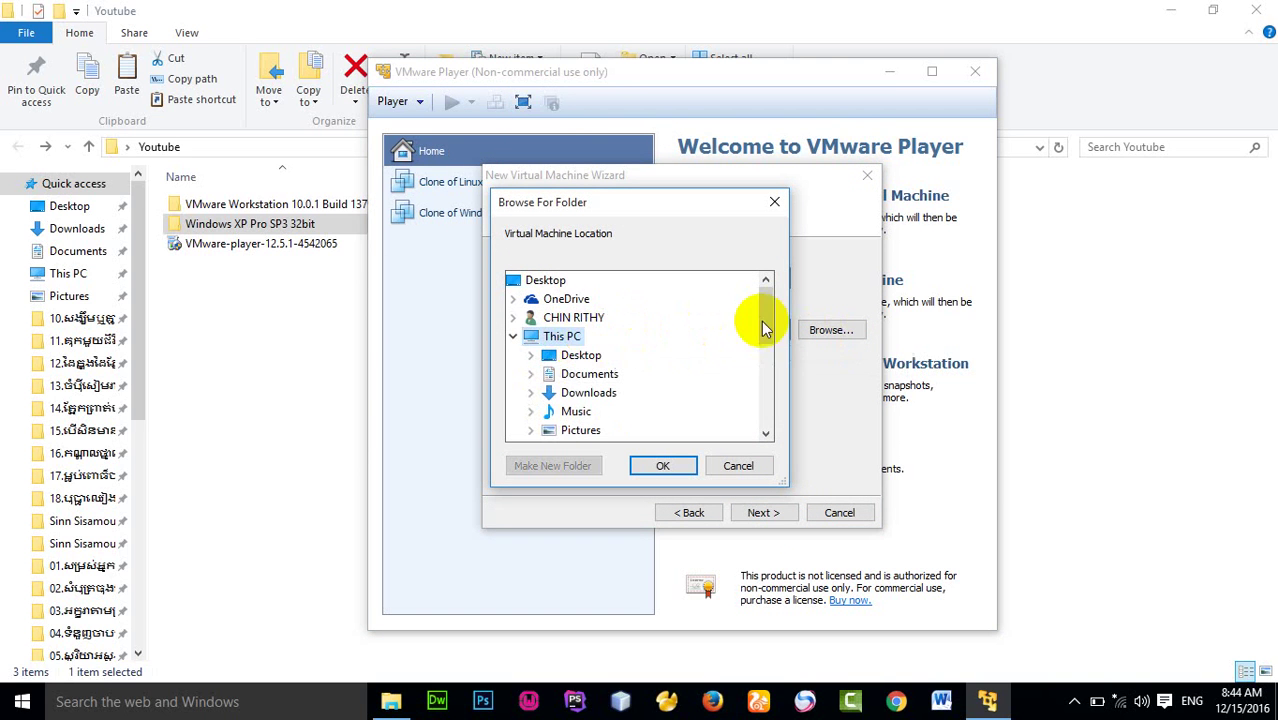
pyautogui.moveTo(765, 320); pyautogui.dragTo(765, 354)
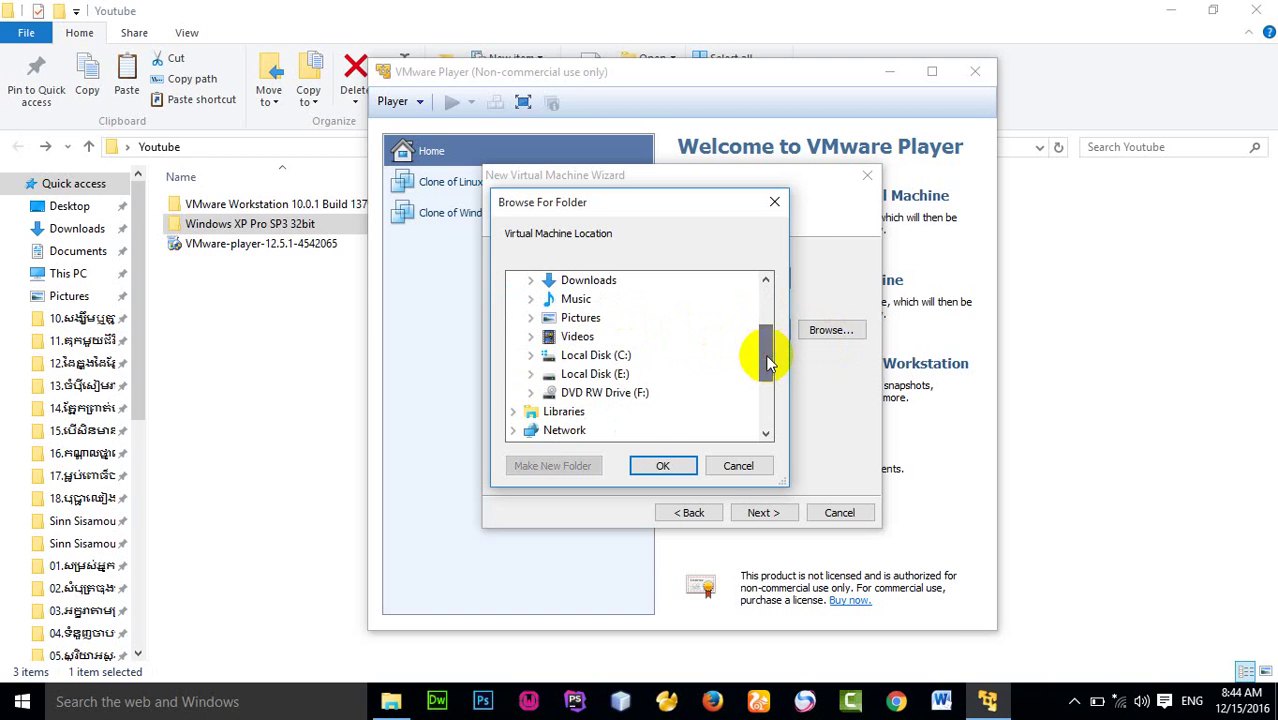
pyautogui.click(584, 375)
pyautogui.click(558, 466)
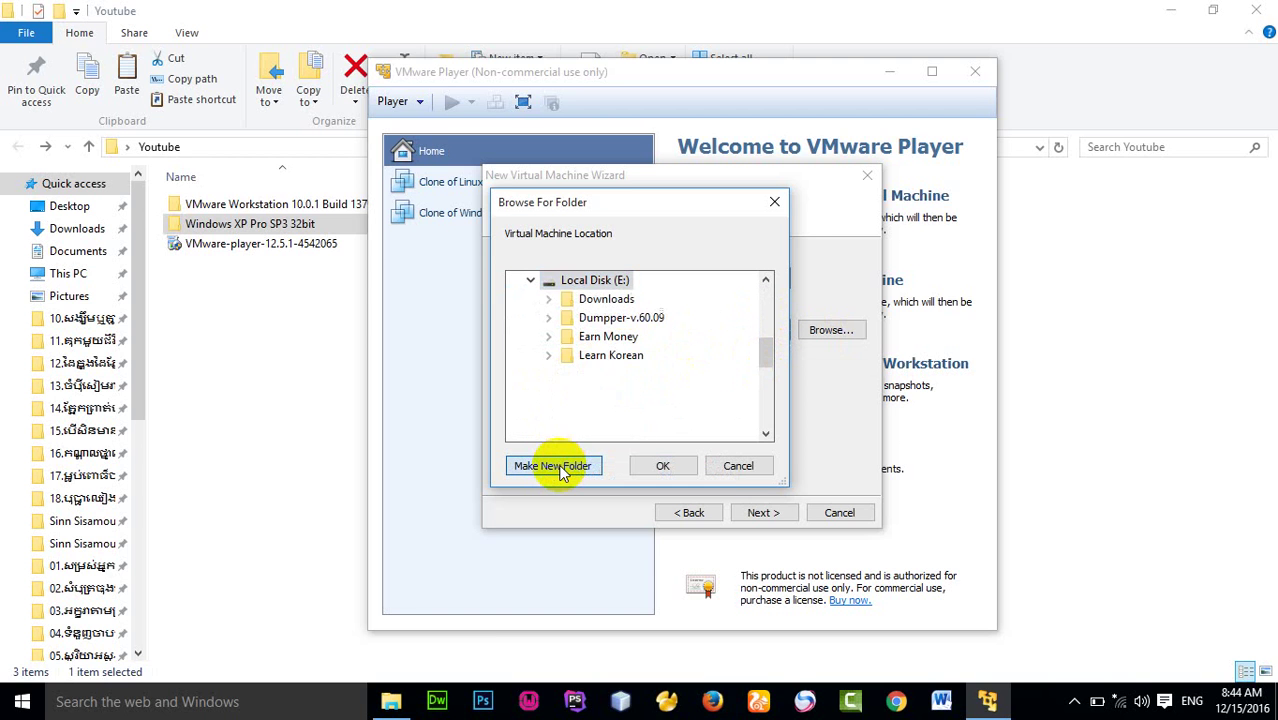
pyautogui.write('Win')
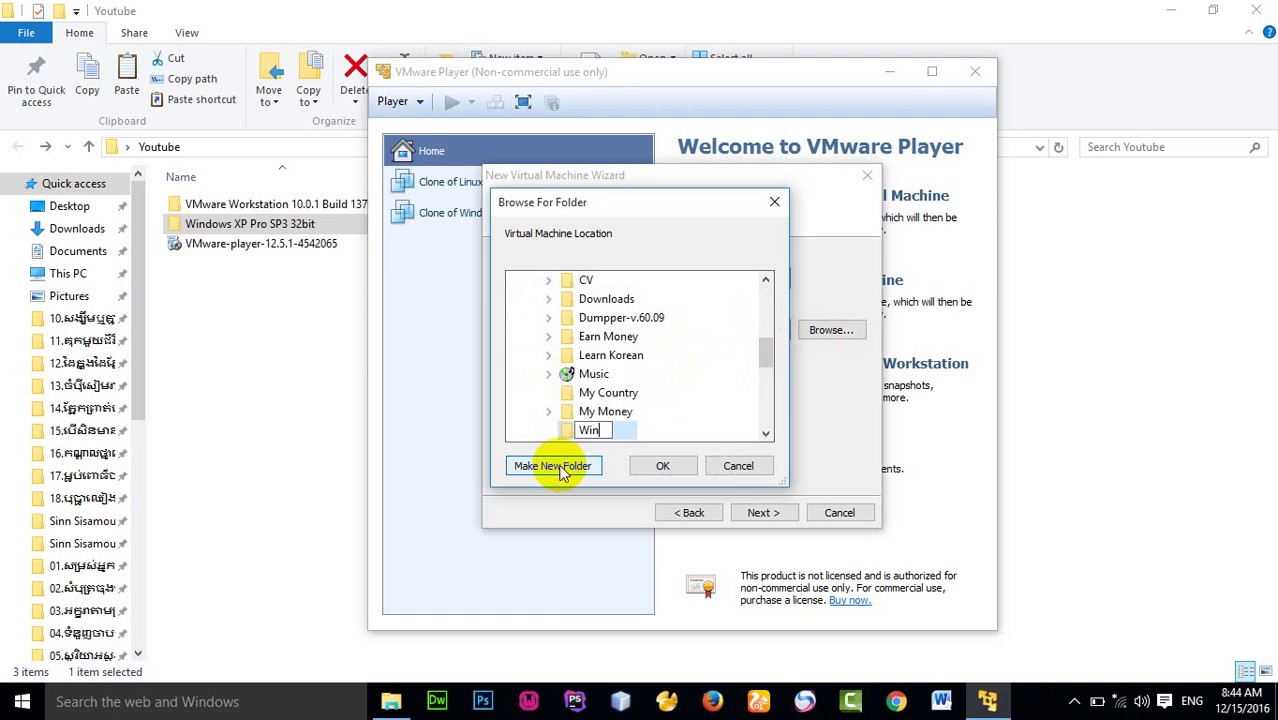
pyautogui.write('dow WMV')
pyautogui.press('Return')
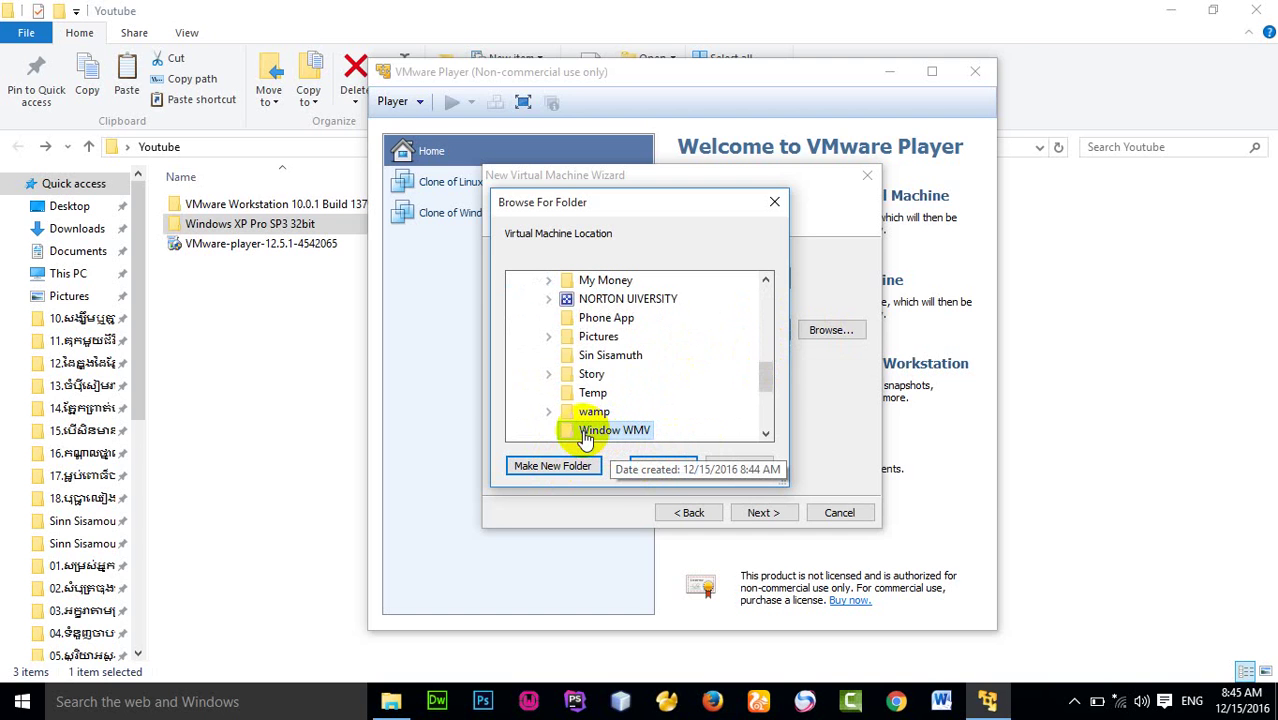
# Create a Window XP01 folder inside Window WMV and confirm it as the location
pyautogui.click(592, 466)
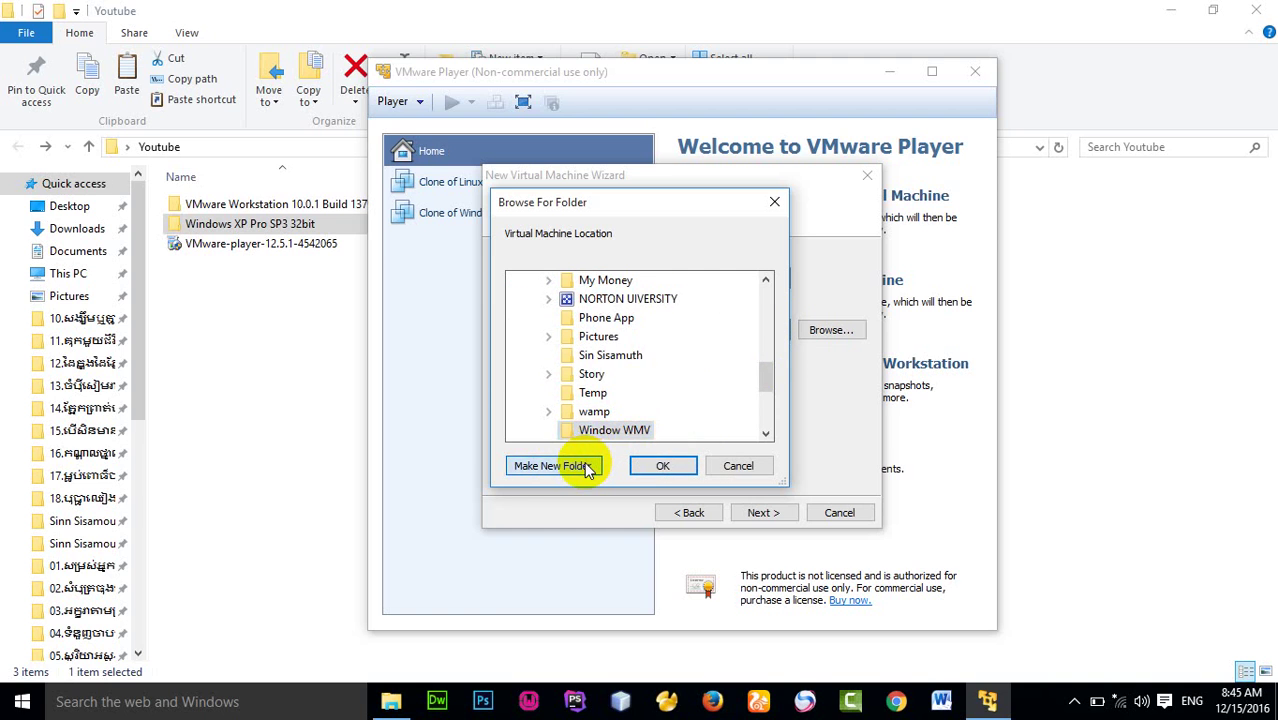
pyautogui.write('Wid')
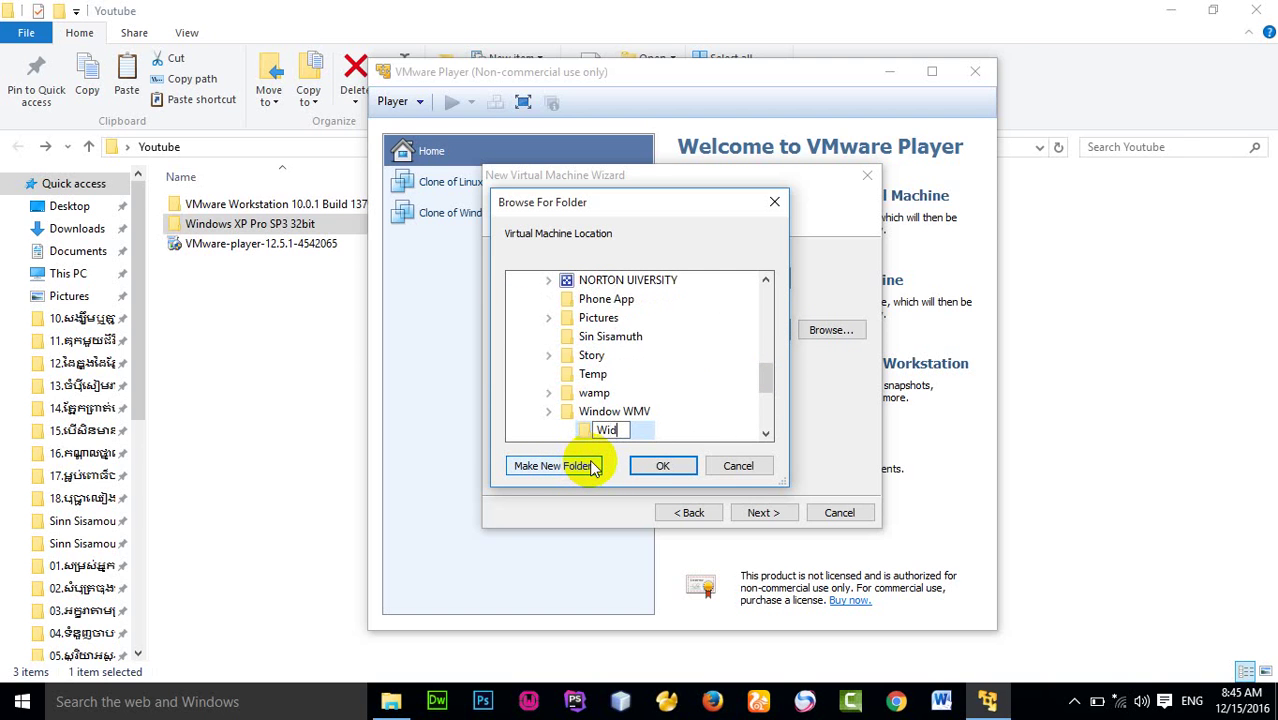
pyautogui.press('BackSpace')
pyautogui.write('ndow XP01')
pyautogui.click(649, 465)
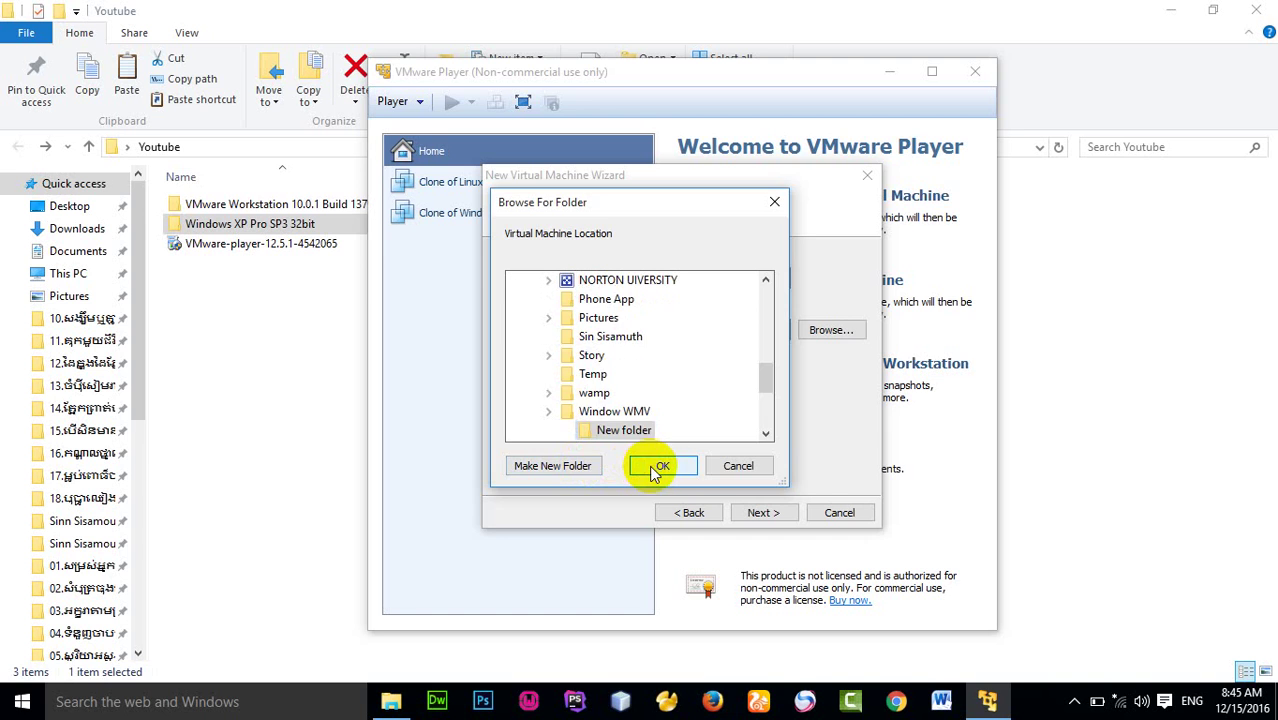
# Accept the 40 GB split virtual disk, then set memory to 1024 MB in the hardware settings
pyautogui.click(760, 513)
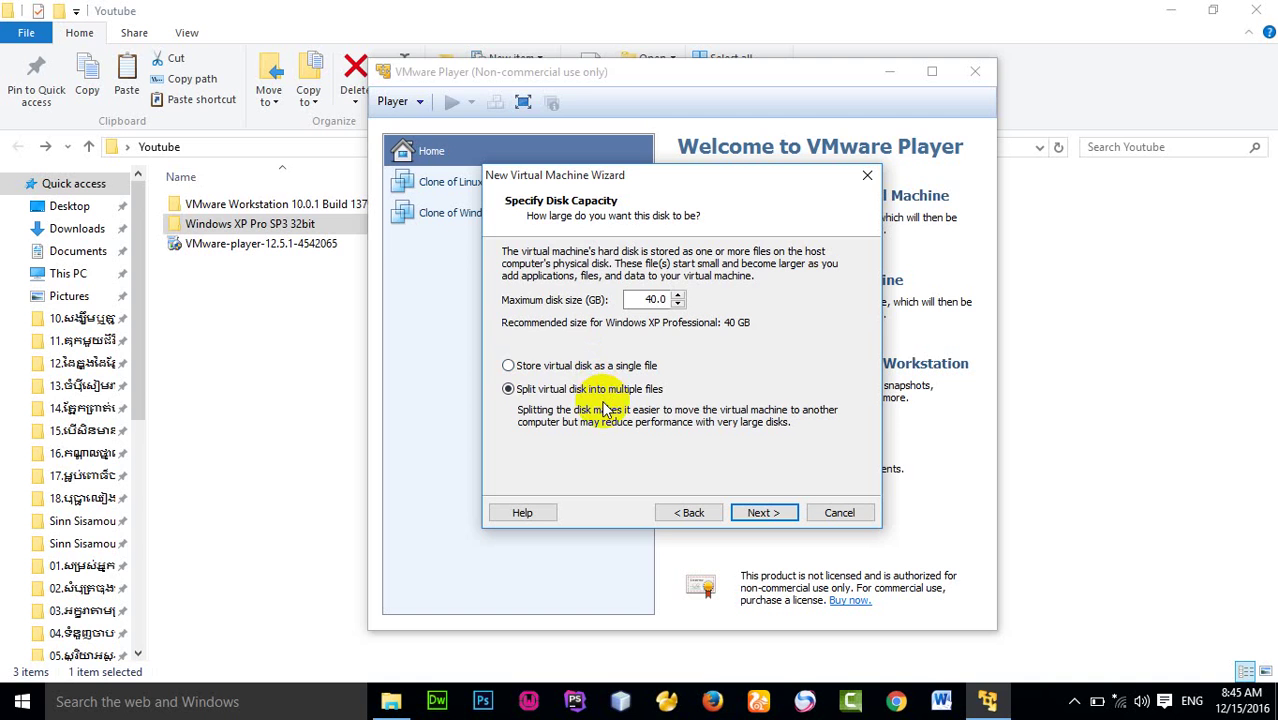
pyautogui.click(758, 514)
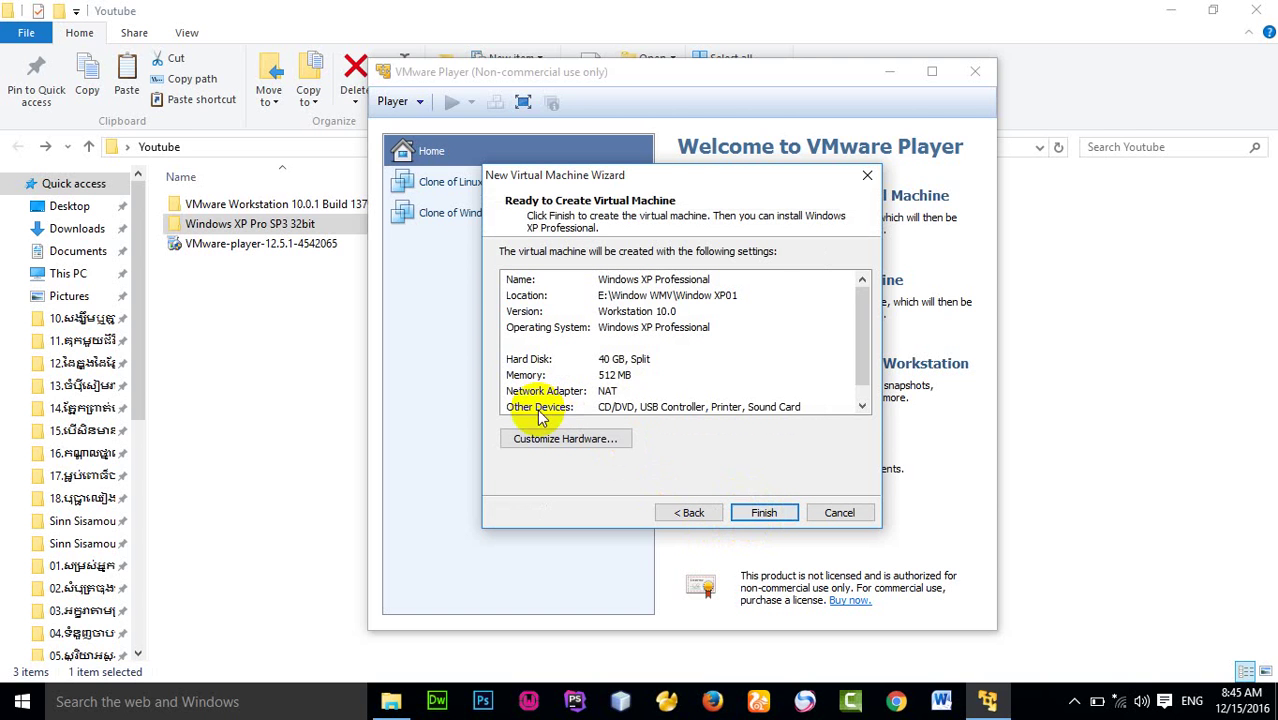
pyautogui.click(558, 442)
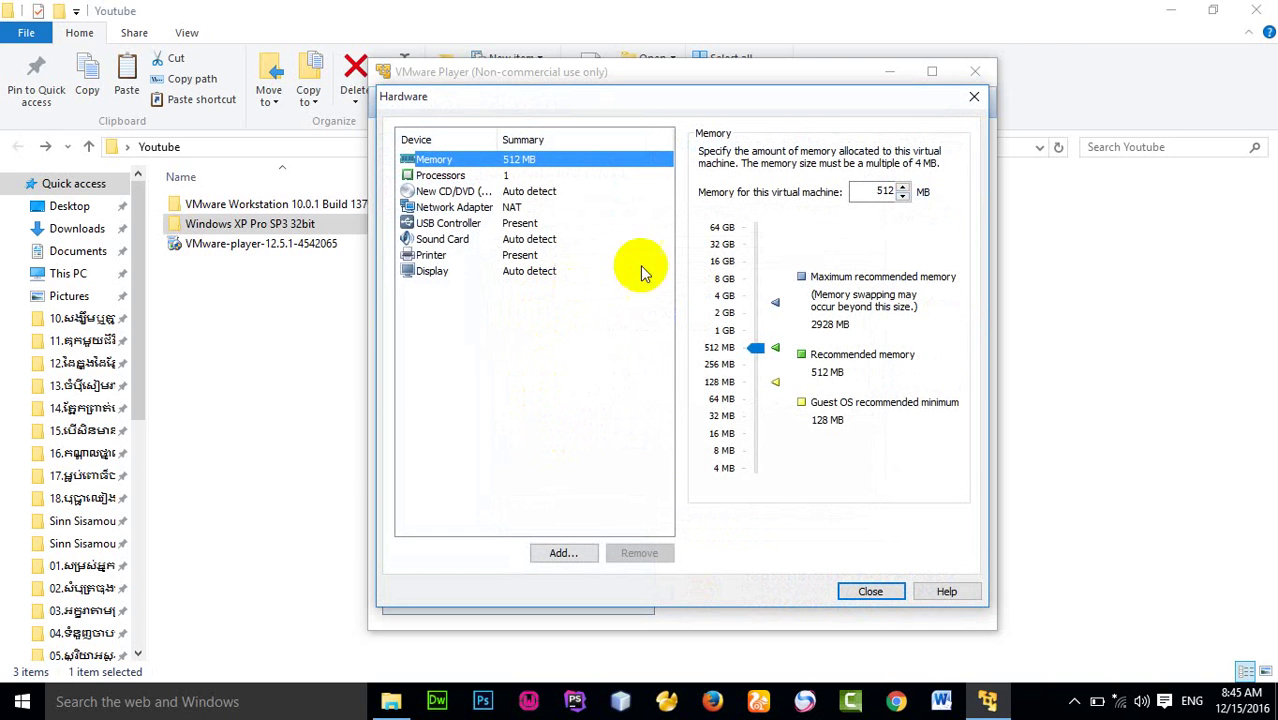
pyautogui.doubleClick(880, 192)
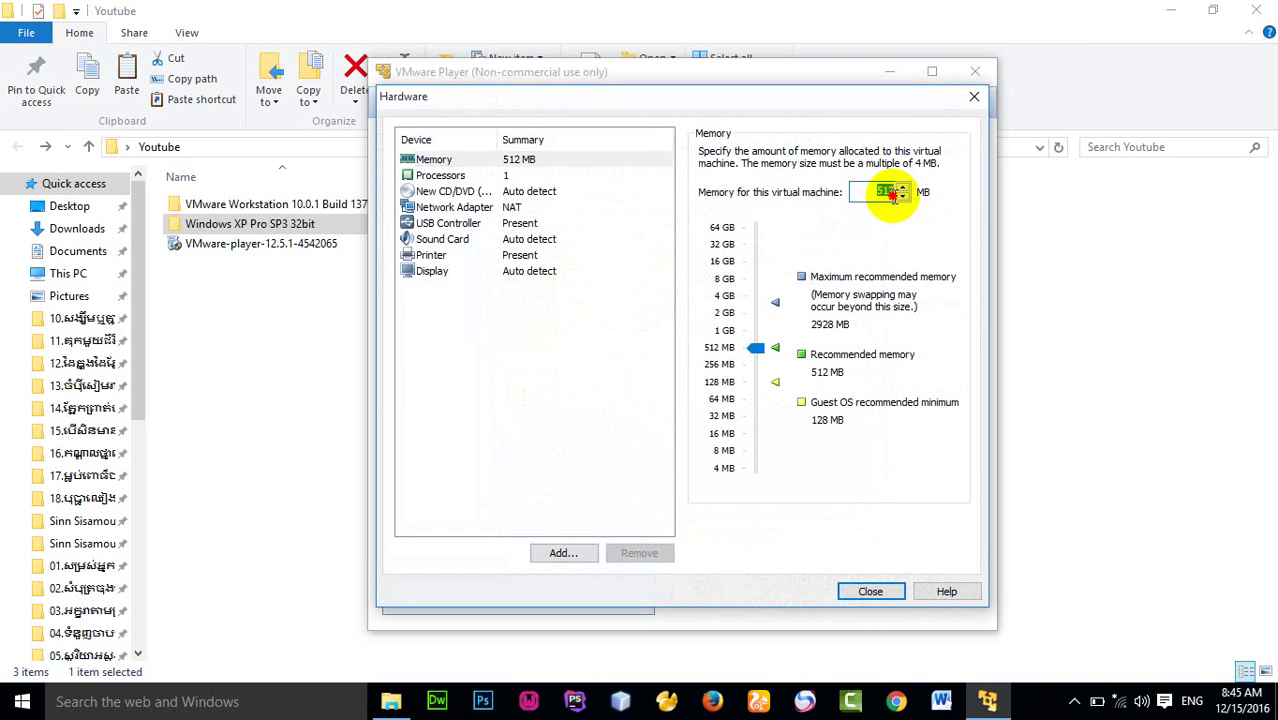
pyautogui.write('1024')
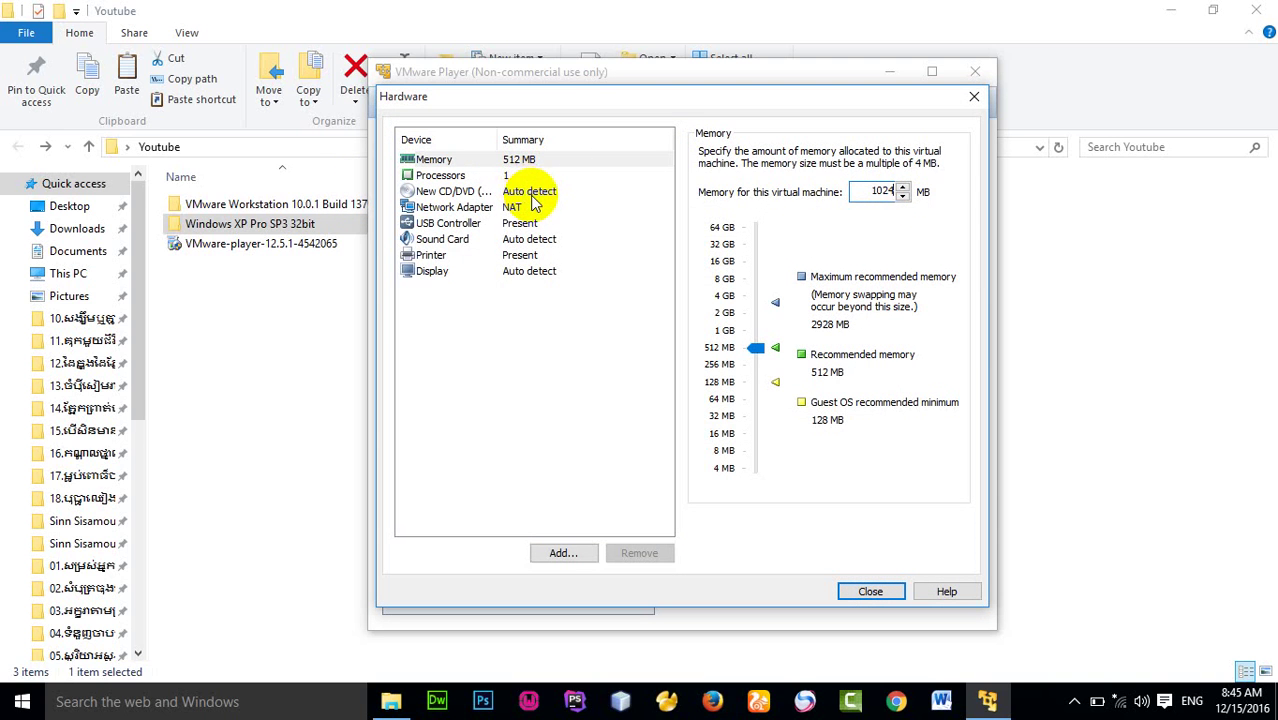
# Point the CD/DVD drive at the Windows XP Pro SP3 32Bit ISO in Desktop > Youtube, then close settings
pyautogui.click(448, 191)
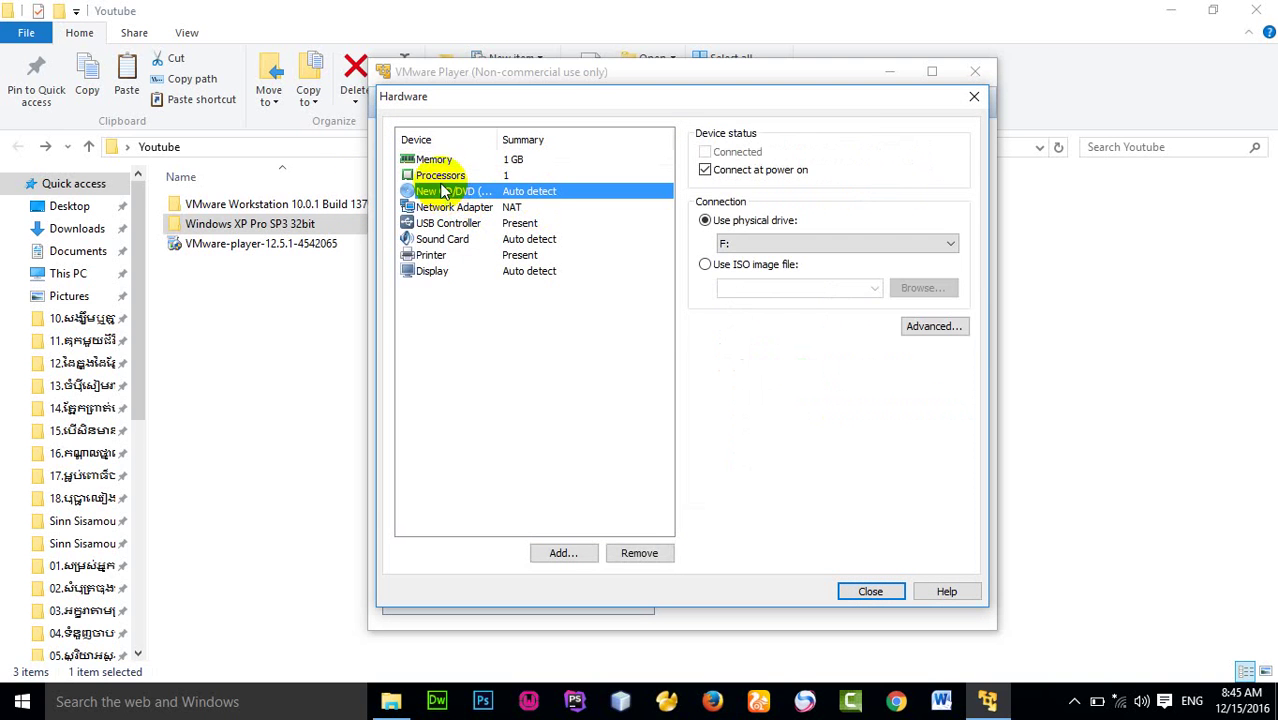
pyautogui.click(441, 177)
pyautogui.click(456, 192)
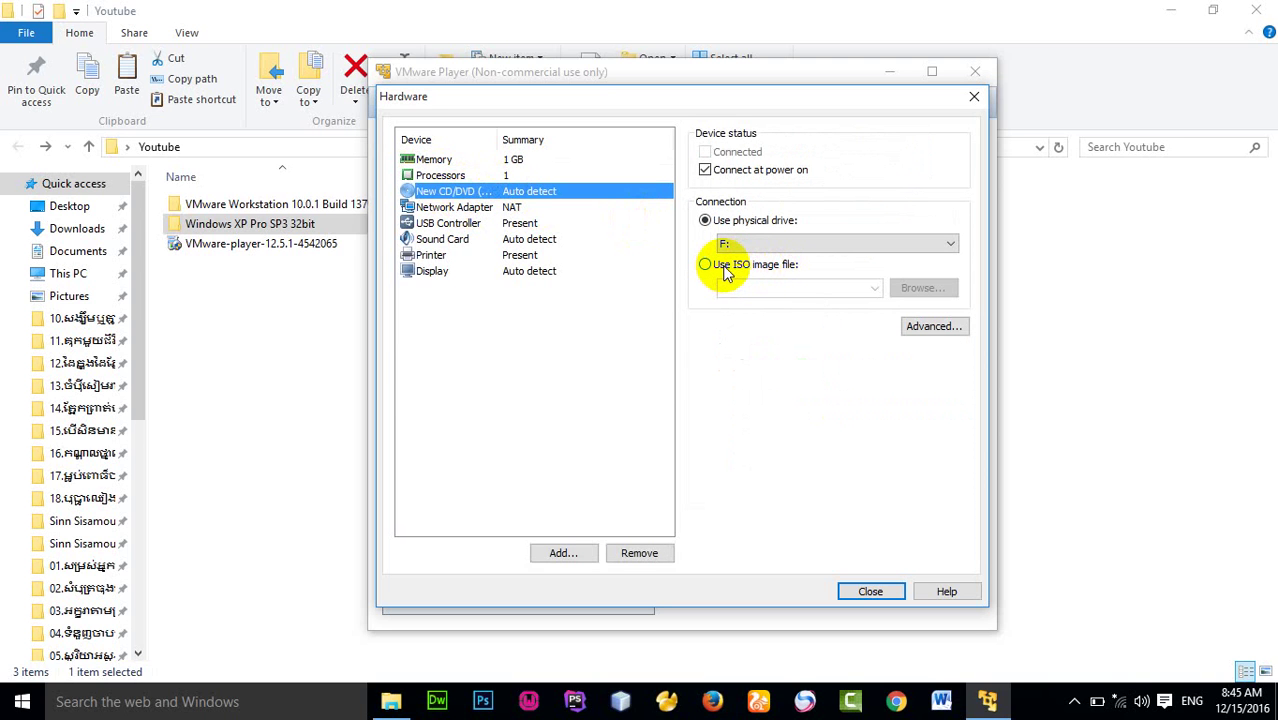
pyautogui.click(755, 268)
pyautogui.click(943, 290)
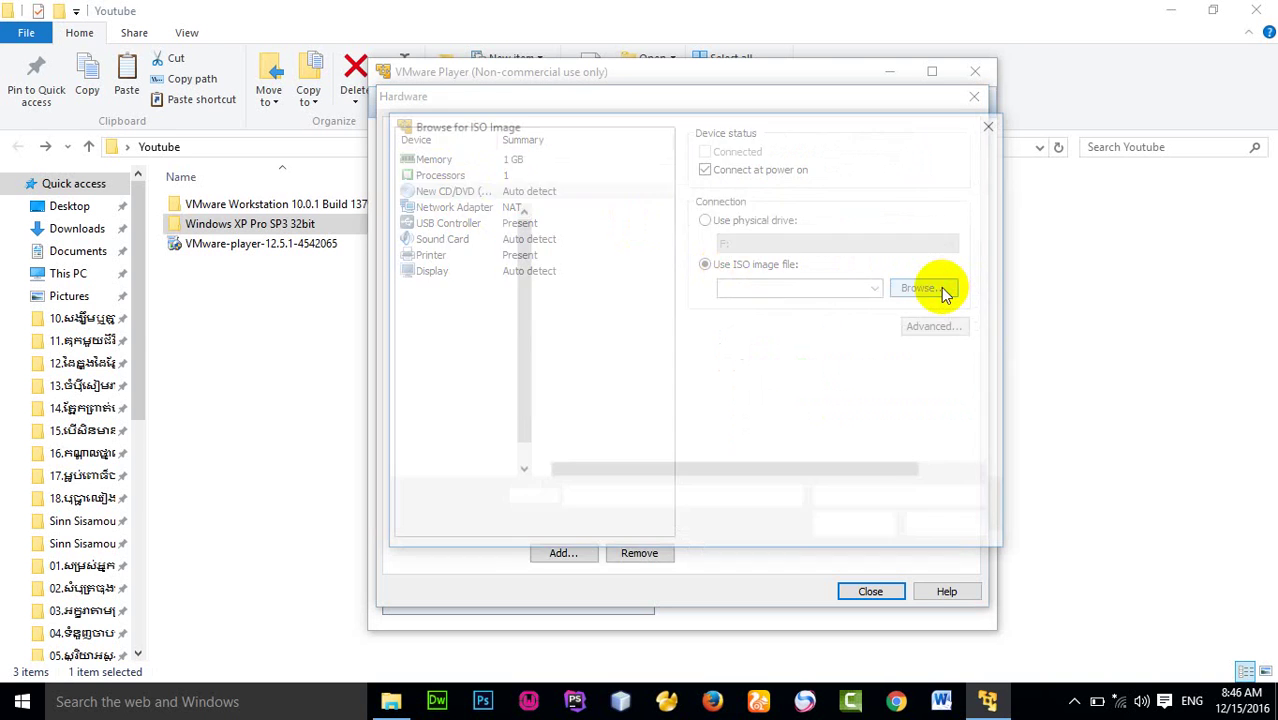
pyautogui.moveTo(521, 420); pyautogui.dragTo(508, 251)
pyautogui.click(469, 245)
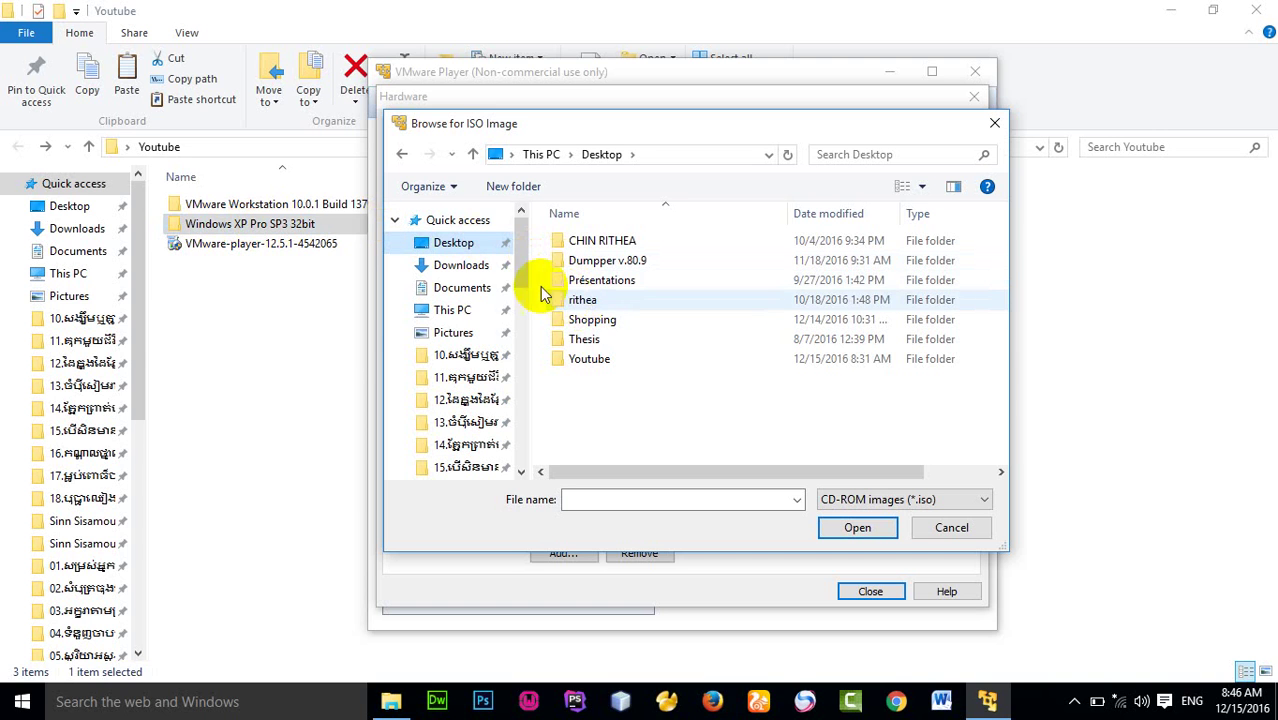
pyautogui.doubleClick(588, 358)
pyautogui.click(637, 262)
pyautogui.doubleClick(637, 262)
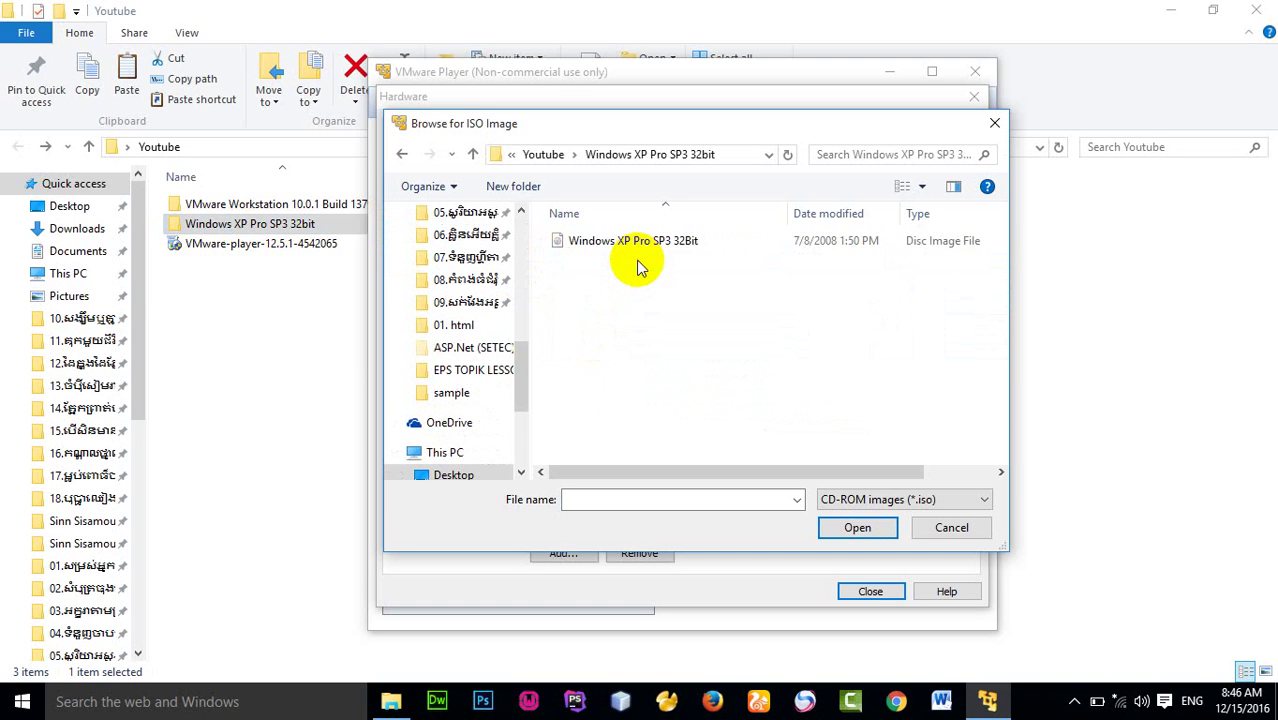
pyautogui.doubleClick(616, 244)
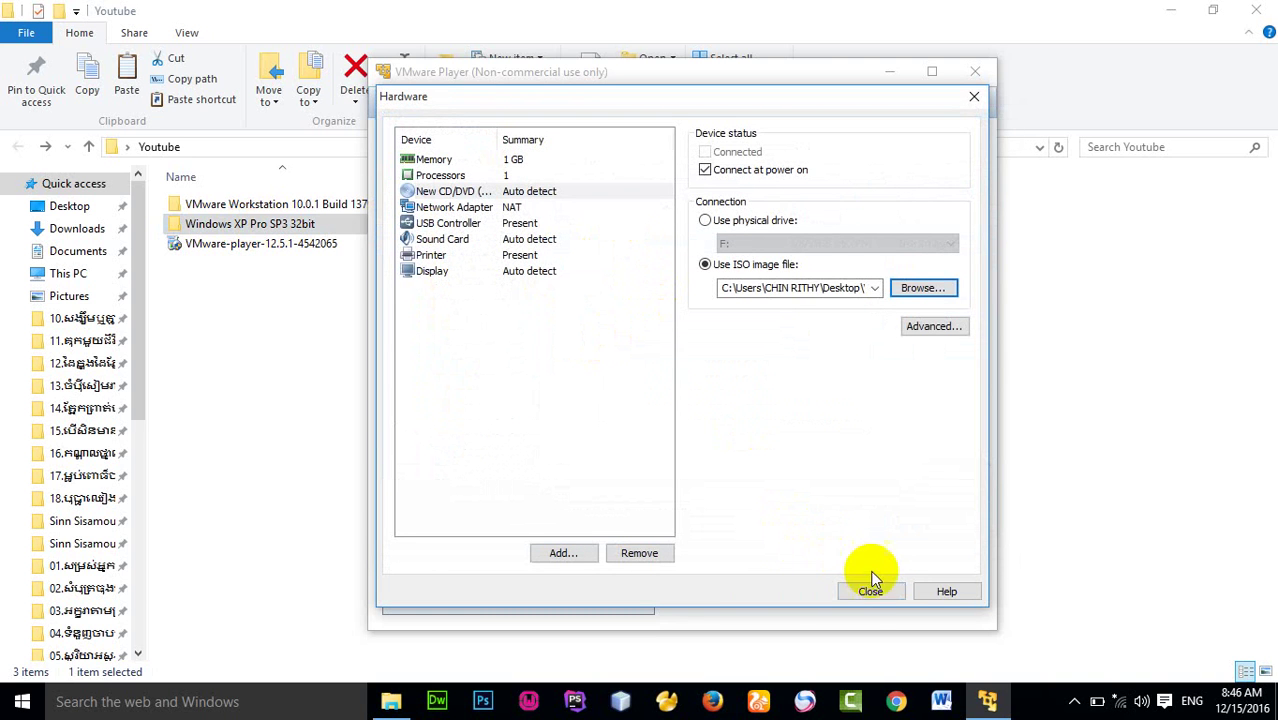
pyautogui.click(874, 592)
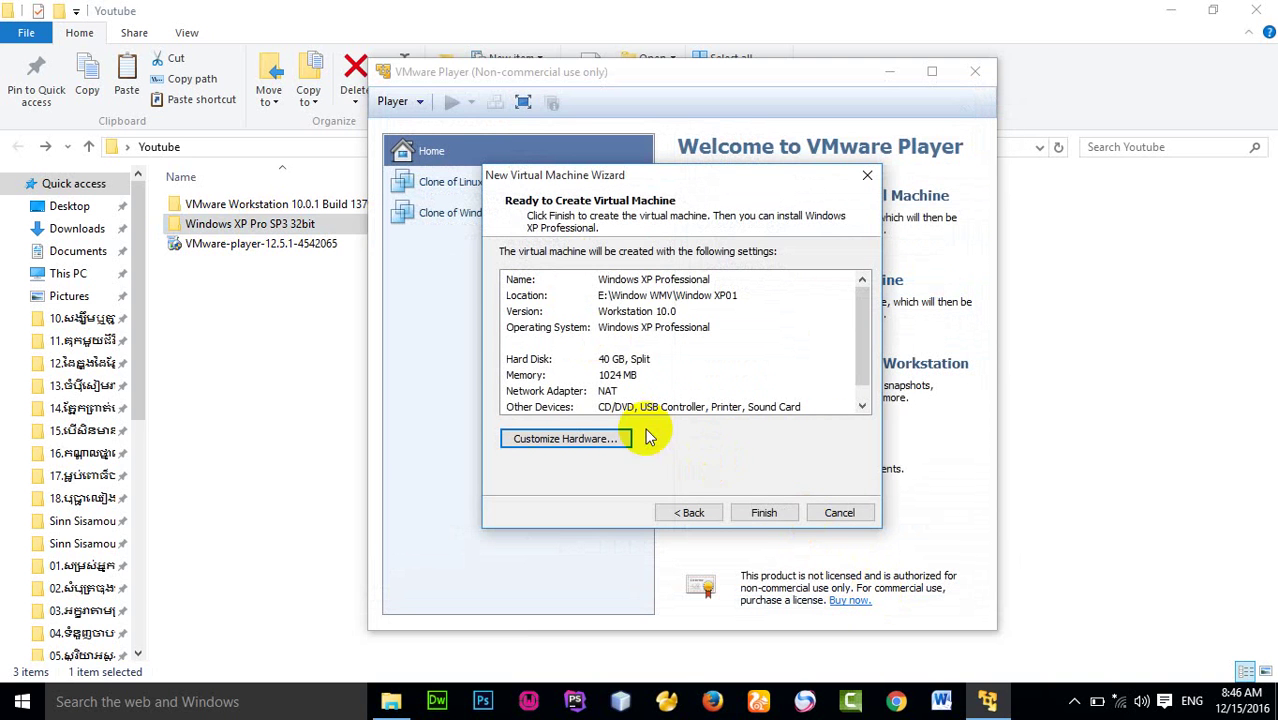
# Finish the wizard and power on the Windows XP Professional virtual machine
pyautogui.click(762, 513)
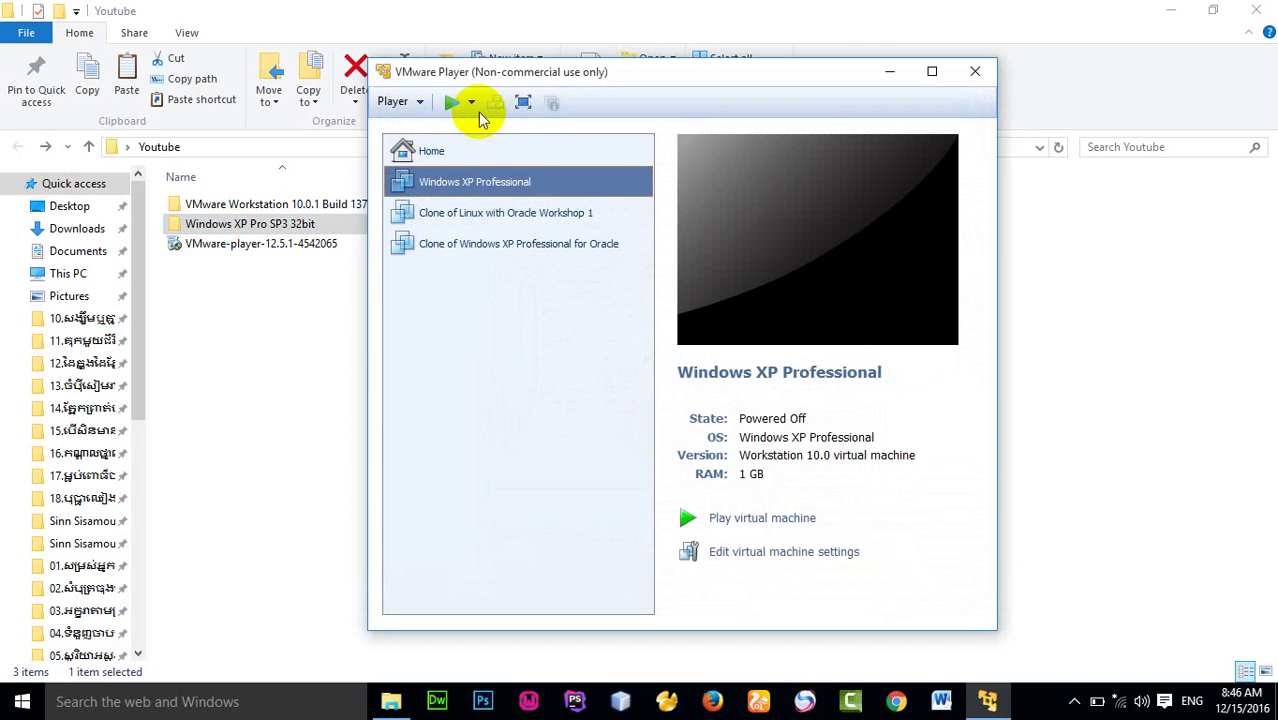
pyautogui.click(451, 103)
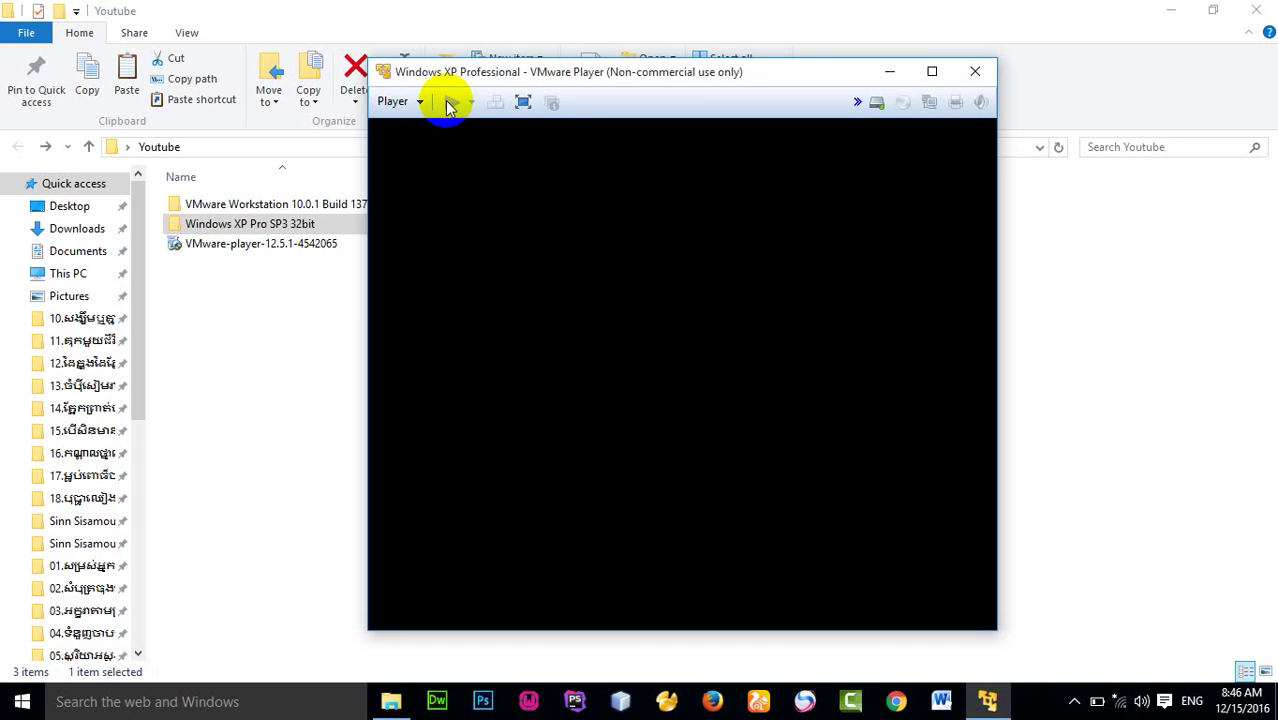
# Shift the VM window left and click into the console while it boots to XP Setup's welcome screen
pyautogui.click(822, 203)
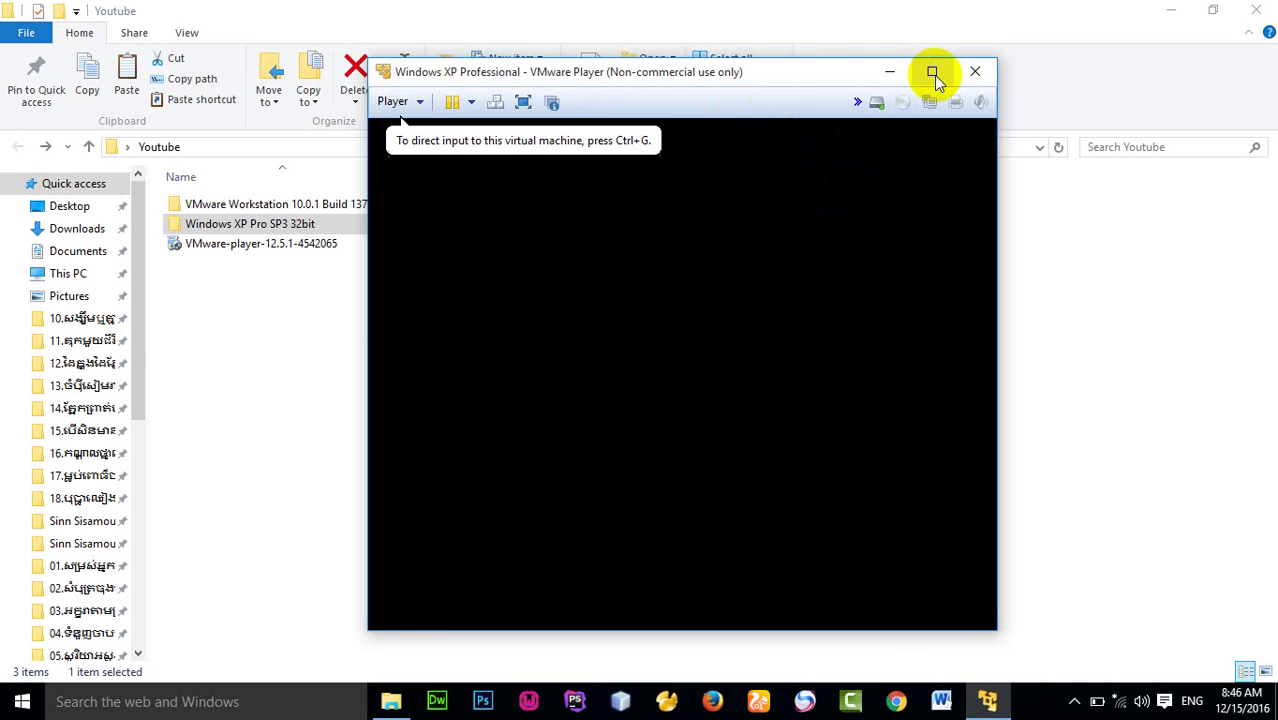
pyautogui.moveTo(799, 77); pyautogui.dragTo(699, 70)
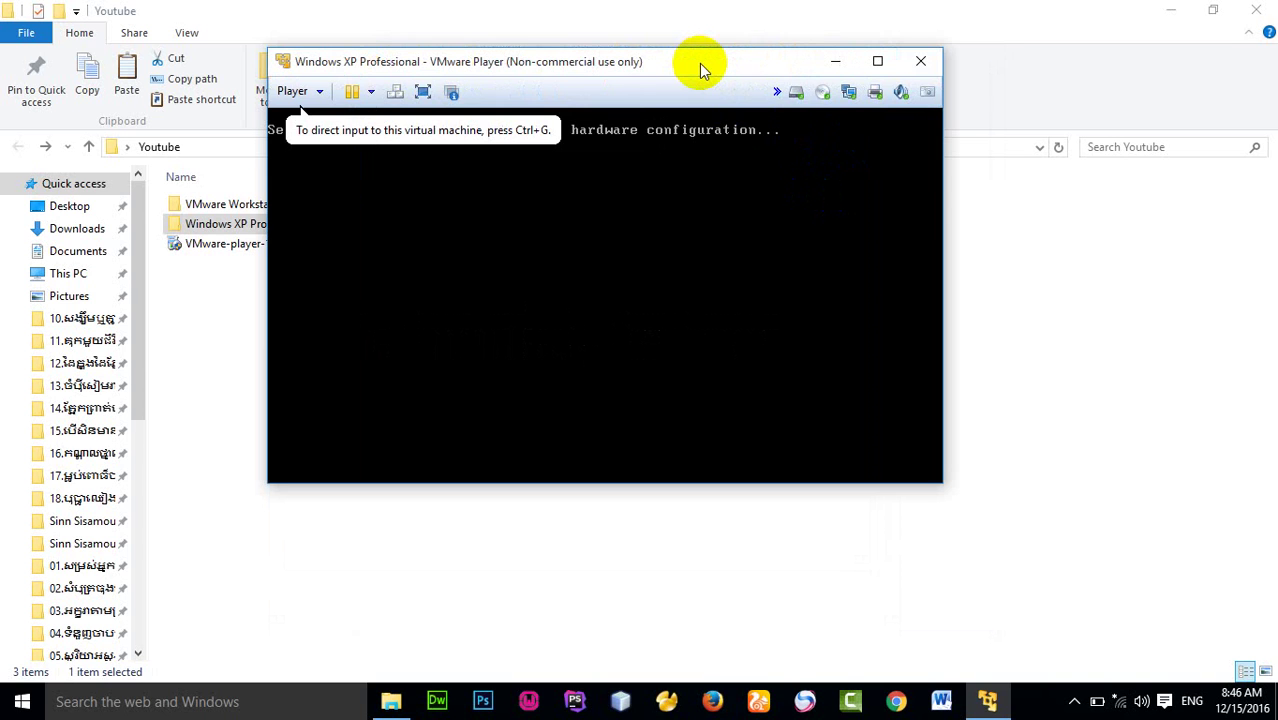
pyautogui.click(750, 201)
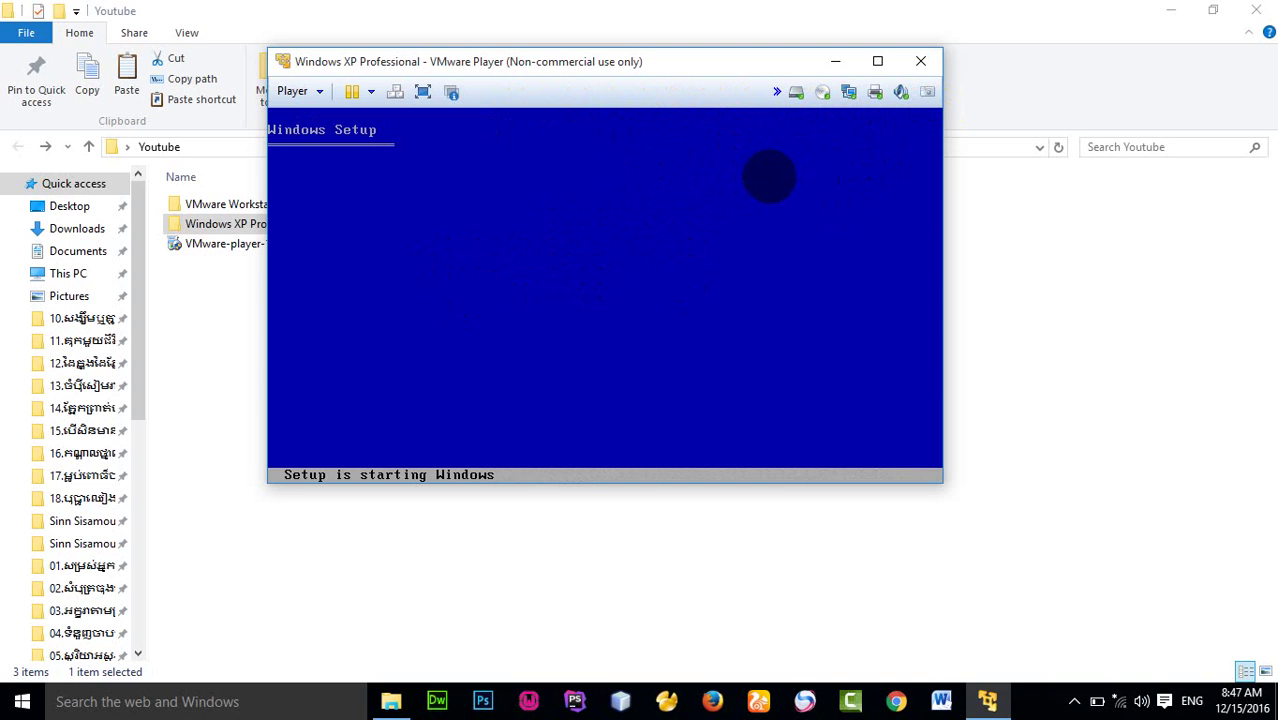
pyautogui.click(473, 215)
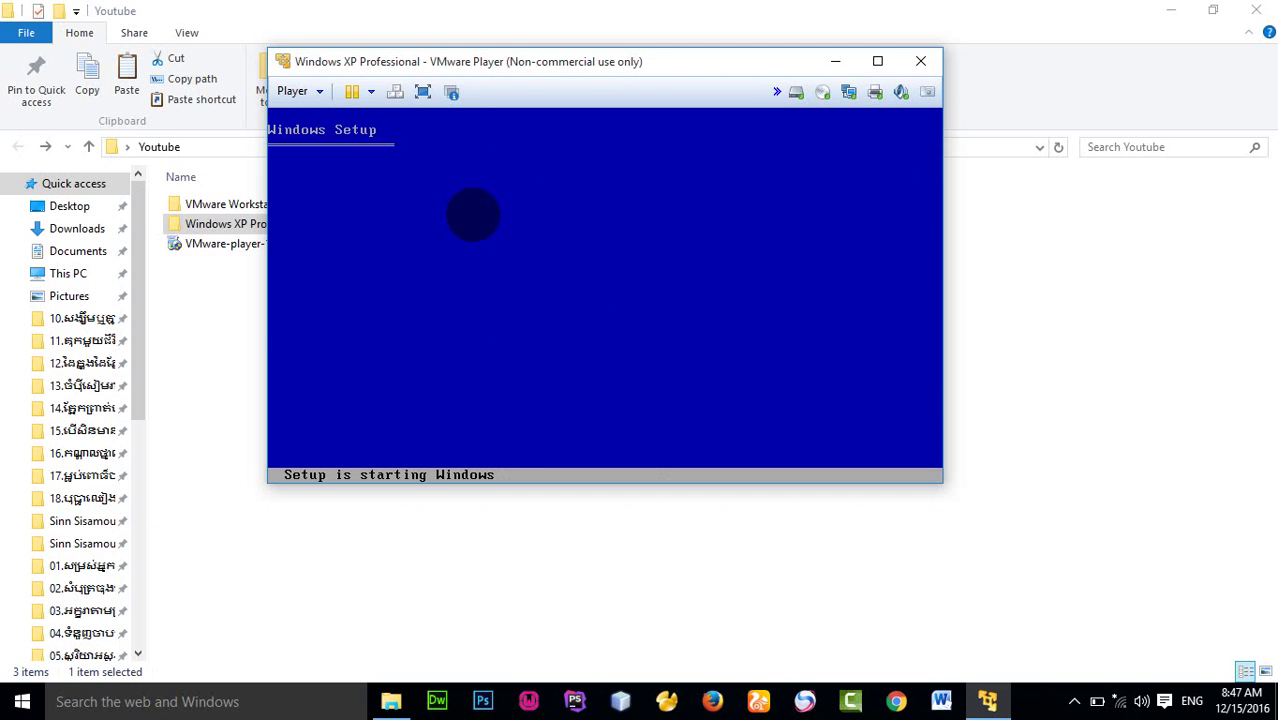
pyautogui.click(473, 215)
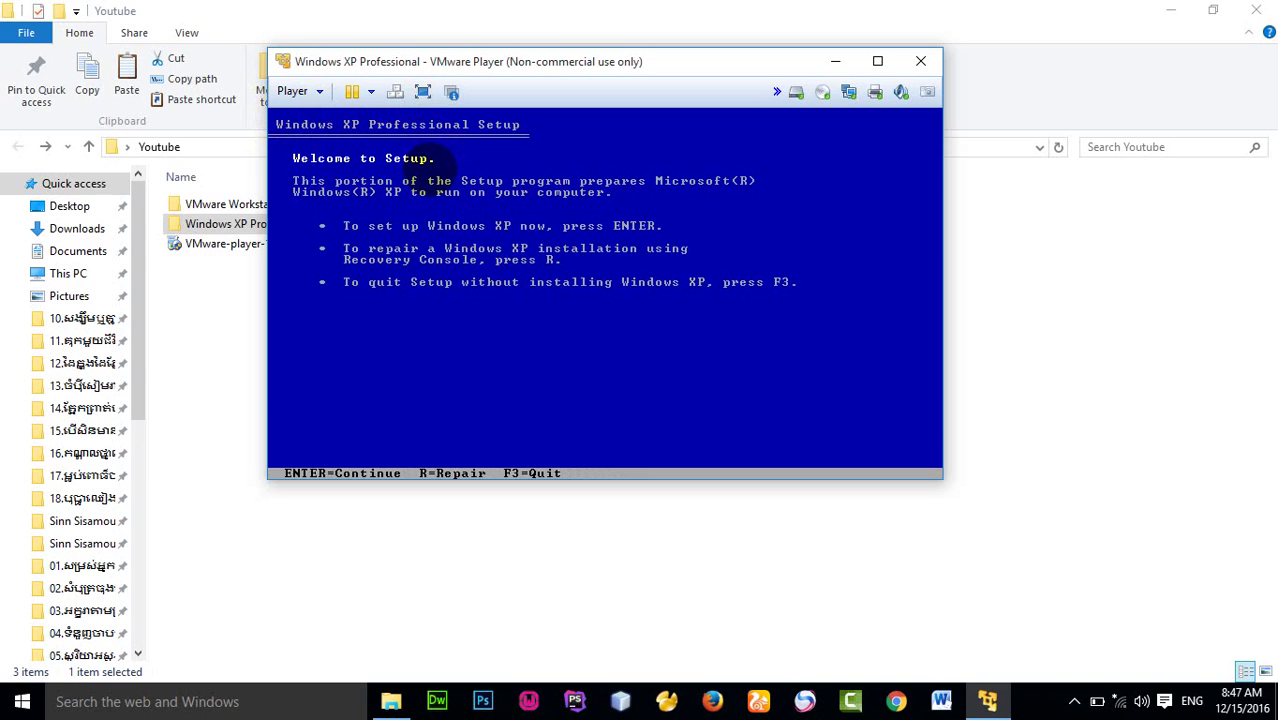
# Begin Windows XP setup, accept the licence agreement, and choose to create a partition
pyautogui.press('Return')
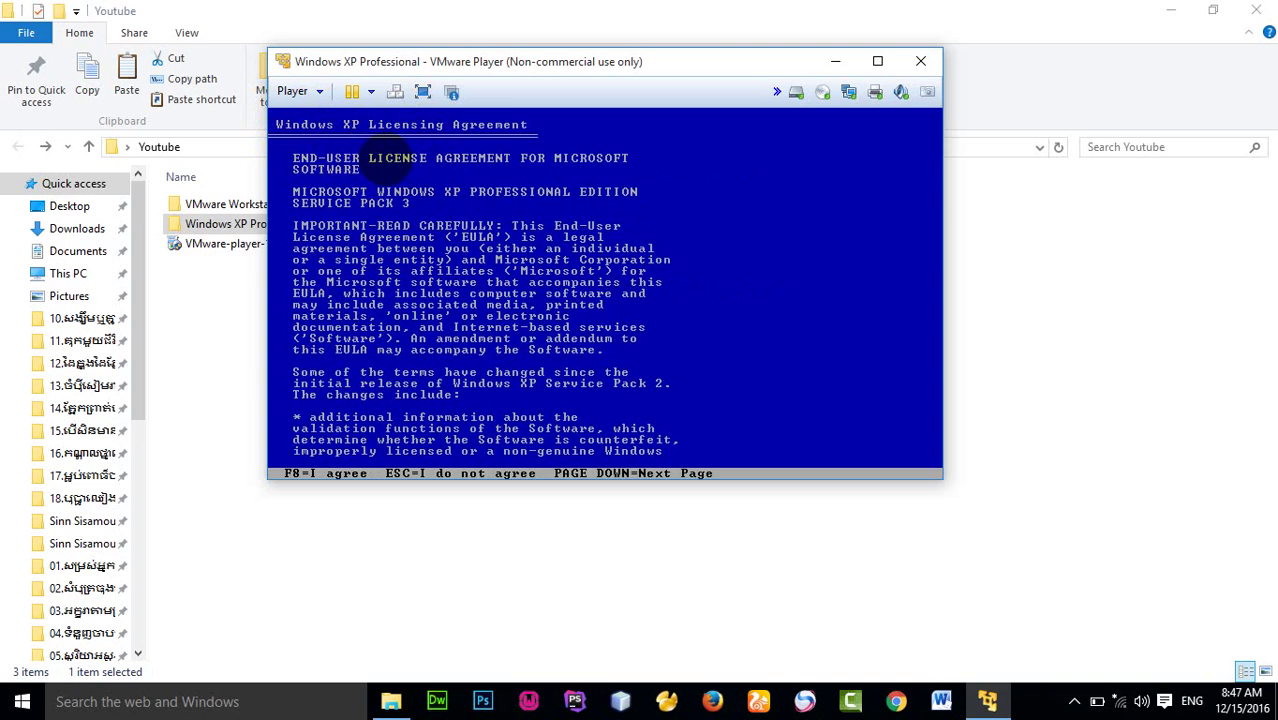
pyautogui.press('F8')
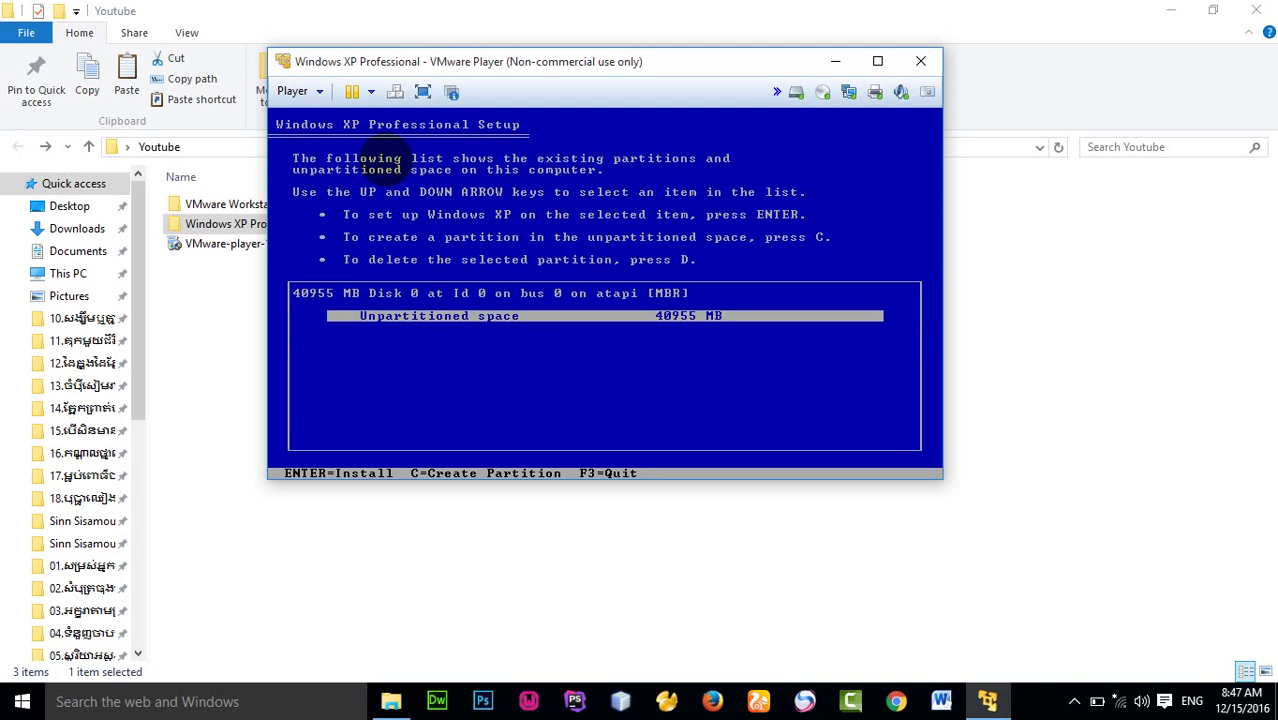
pyautogui.press('c')
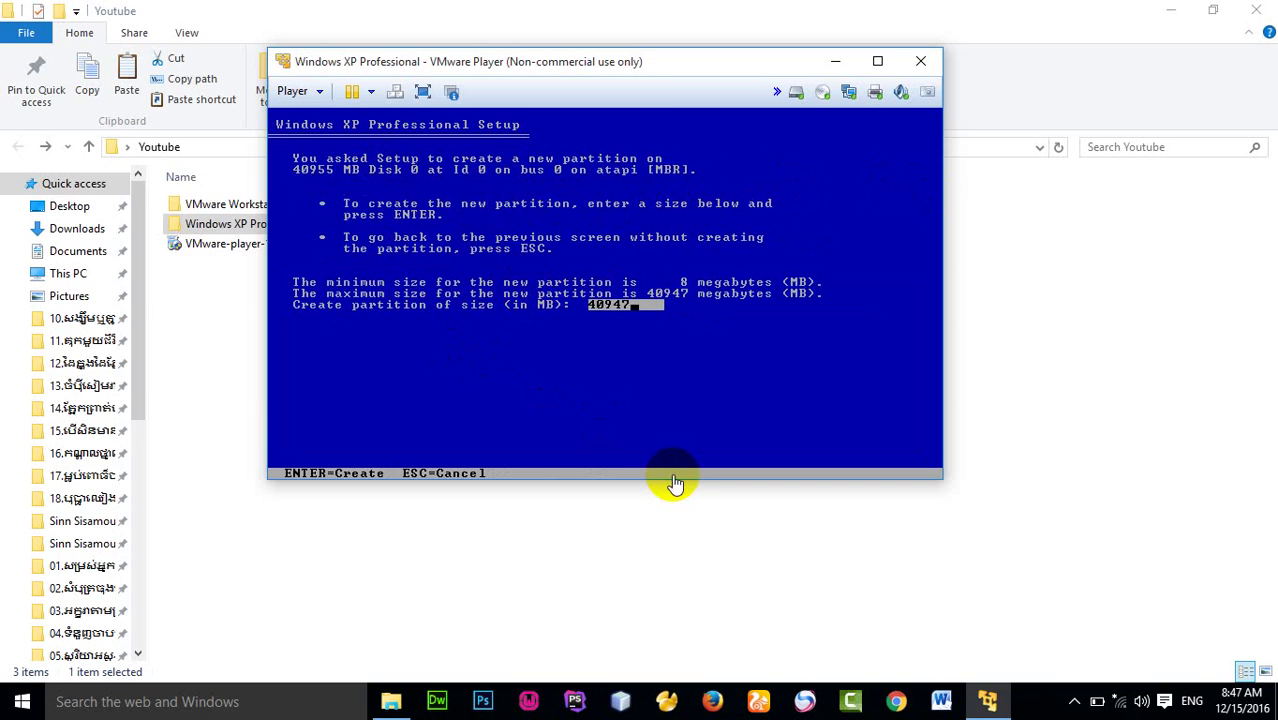
# Open the host Calculator beside the VM and compute 20 × 1,024
pyautogui.hotkey('ctrl', 'shift', 'Escape')
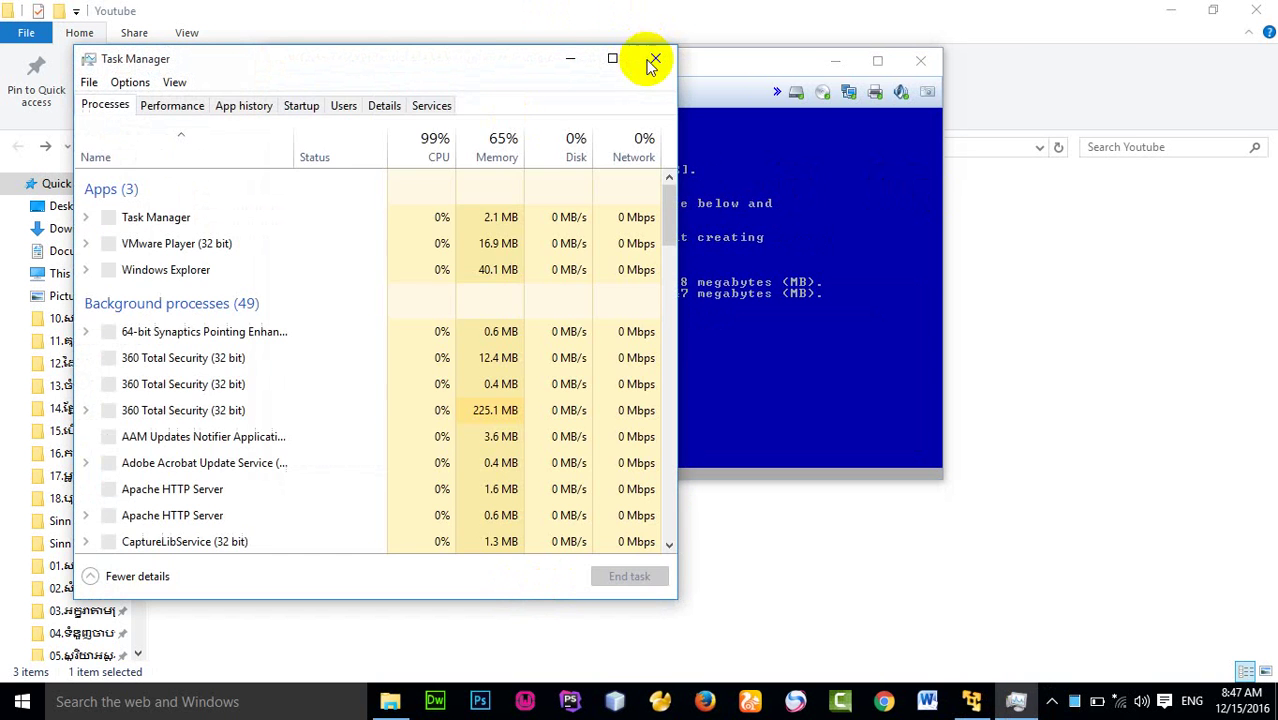
pyautogui.click(655, 59)
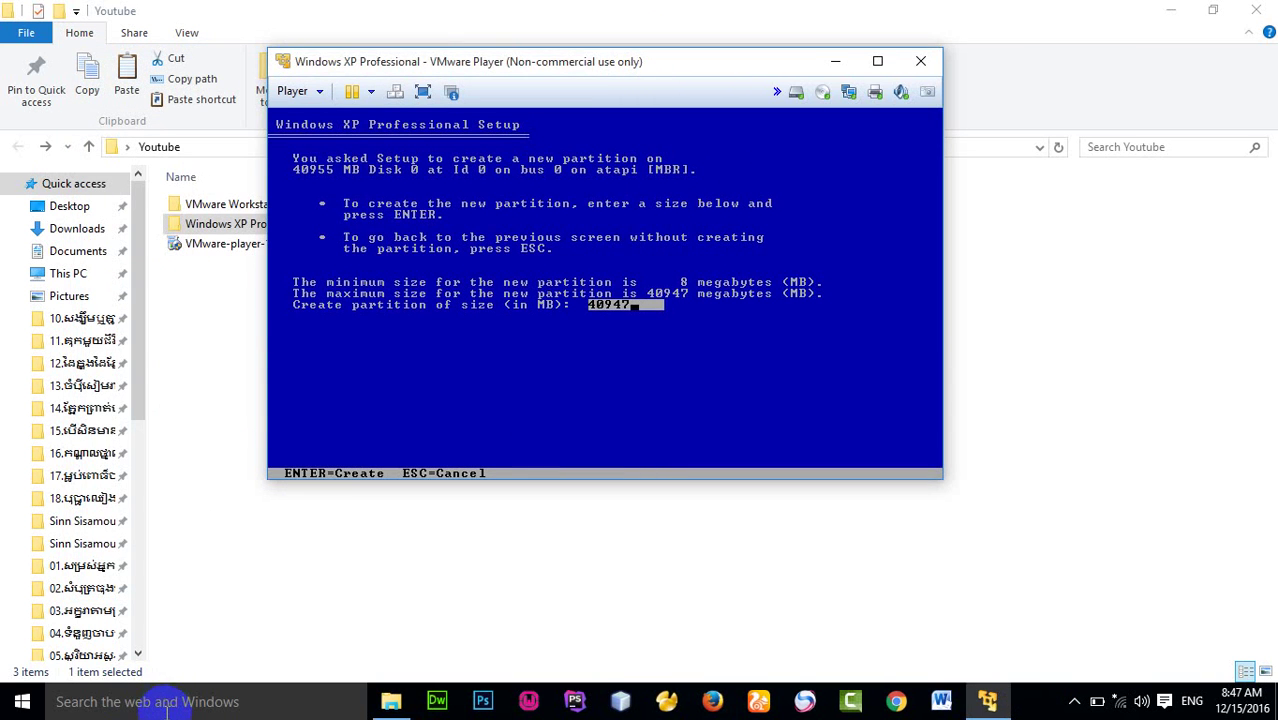
pyautogui.click(167, 705)
pyautogui.write('cal')
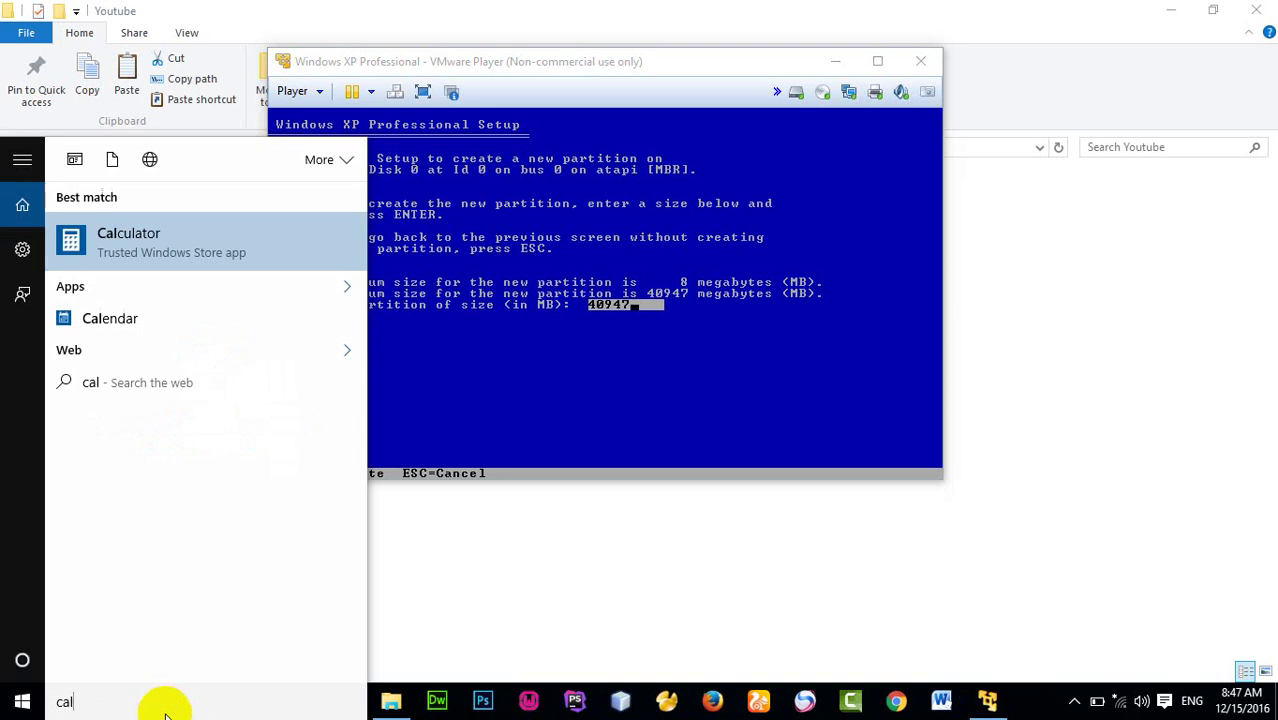
pyautogui.click(113, 243)
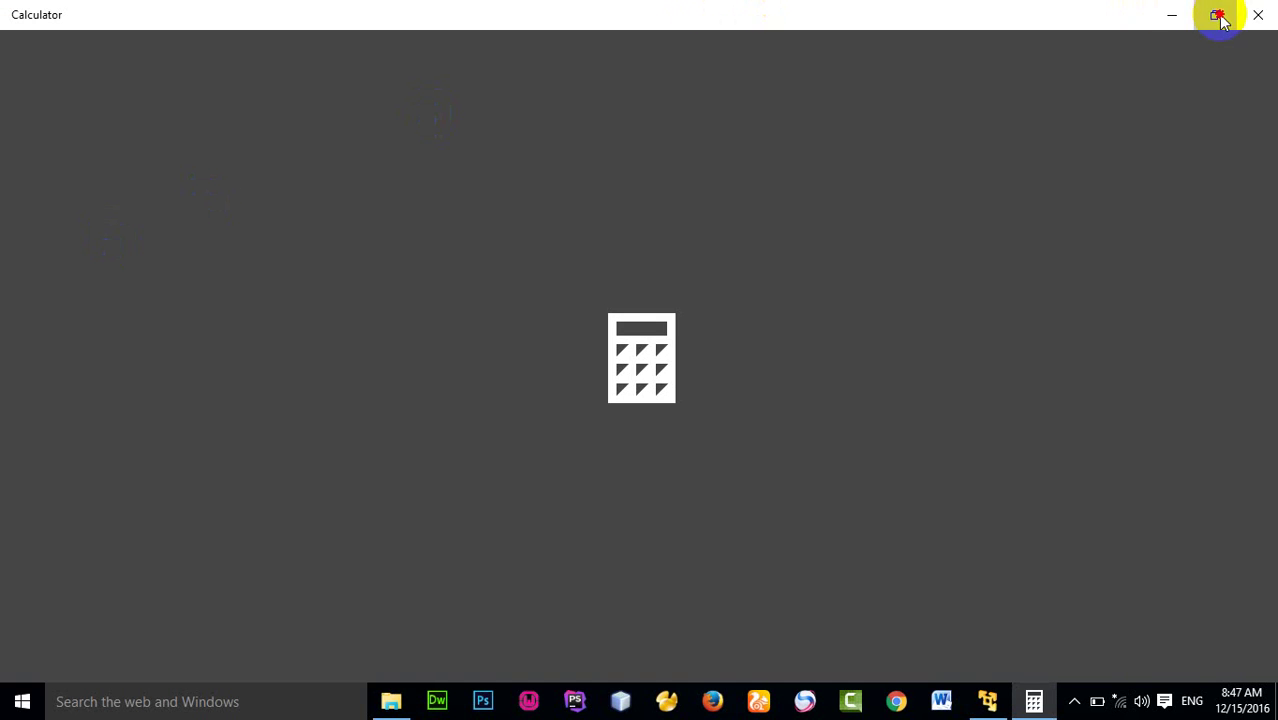
pyautogui.click(1220, 17)
pyautogui.moveTo(539, 46); pyautogui.dragTo(418, 168)
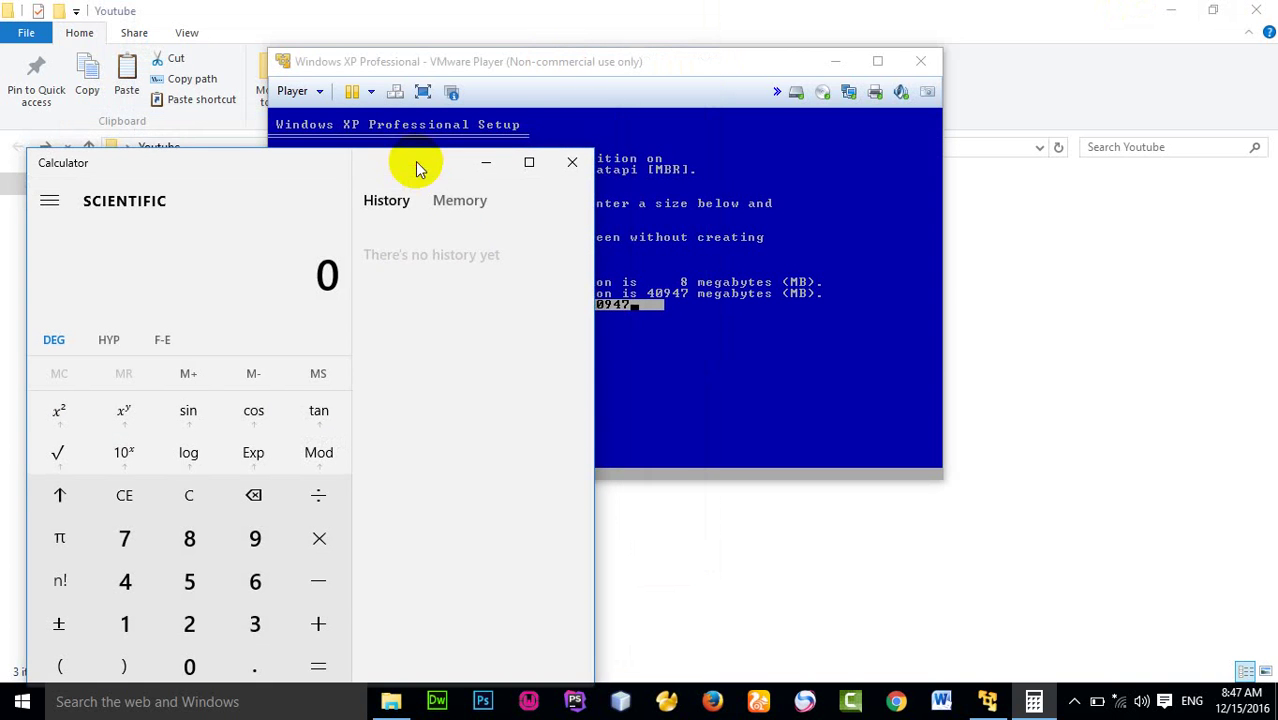
pyautogui.write('20')
pyautogui.press('*')
pyautogui.write('1,0')
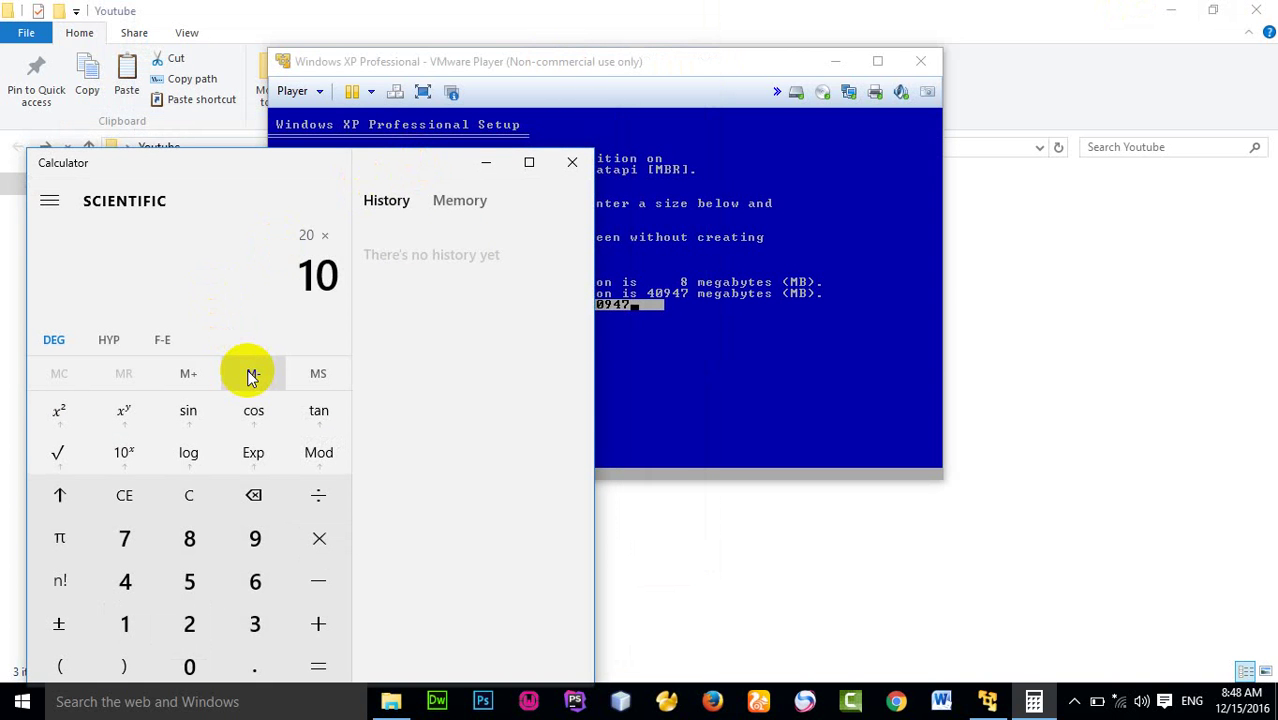
pyautogui.write('24')
pyautogui.click(312, 668)
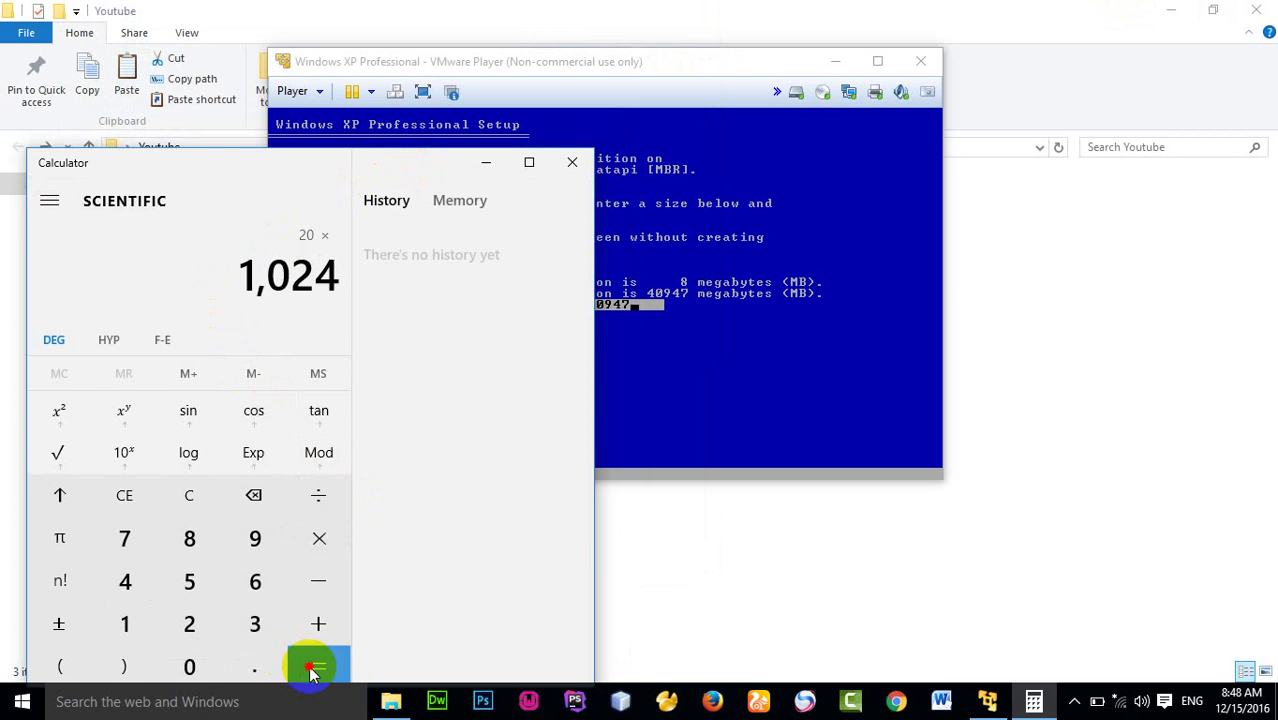
# Replace the default partition size with 20487 and create the C: partition
pyautogui.click(642, 328)
pyautogui.press('BackSpace')
pyautogui.press('BackSpace')
pyautogui.press('BackSpace')
pyautogui.press('BackSpace')
pyautogui.press('BackSpace')
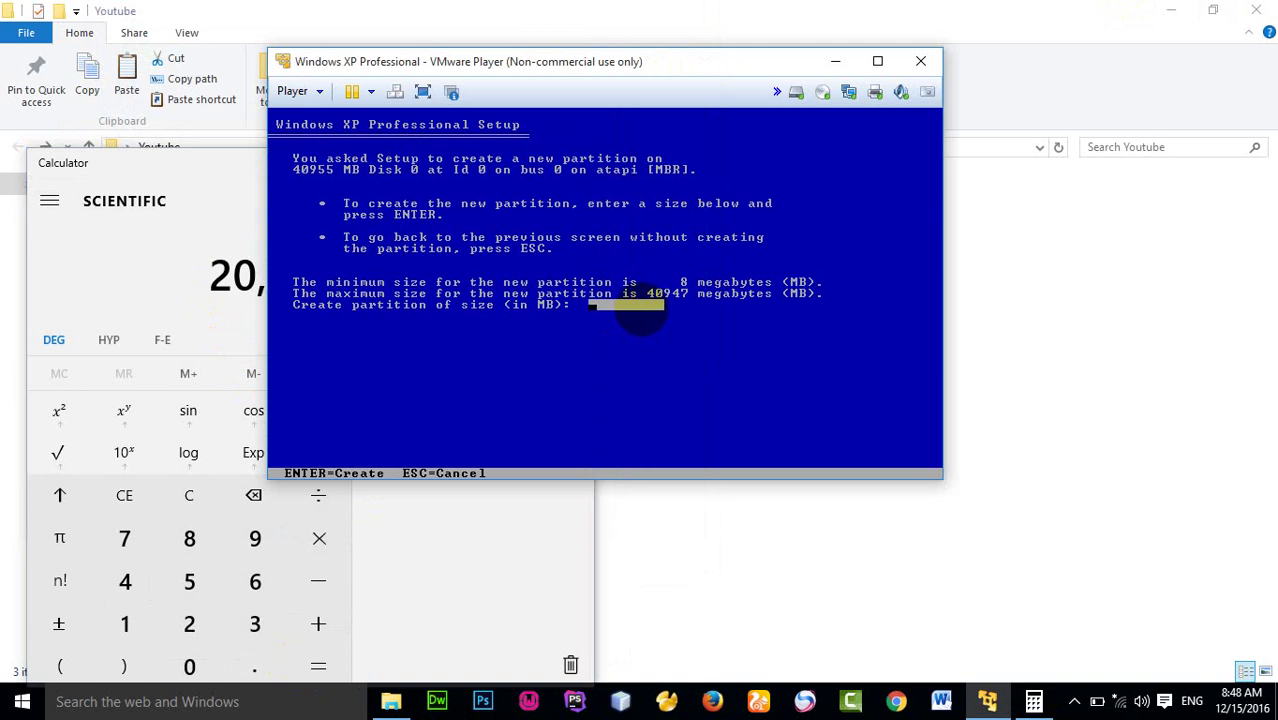
pyautogui.write('20487')
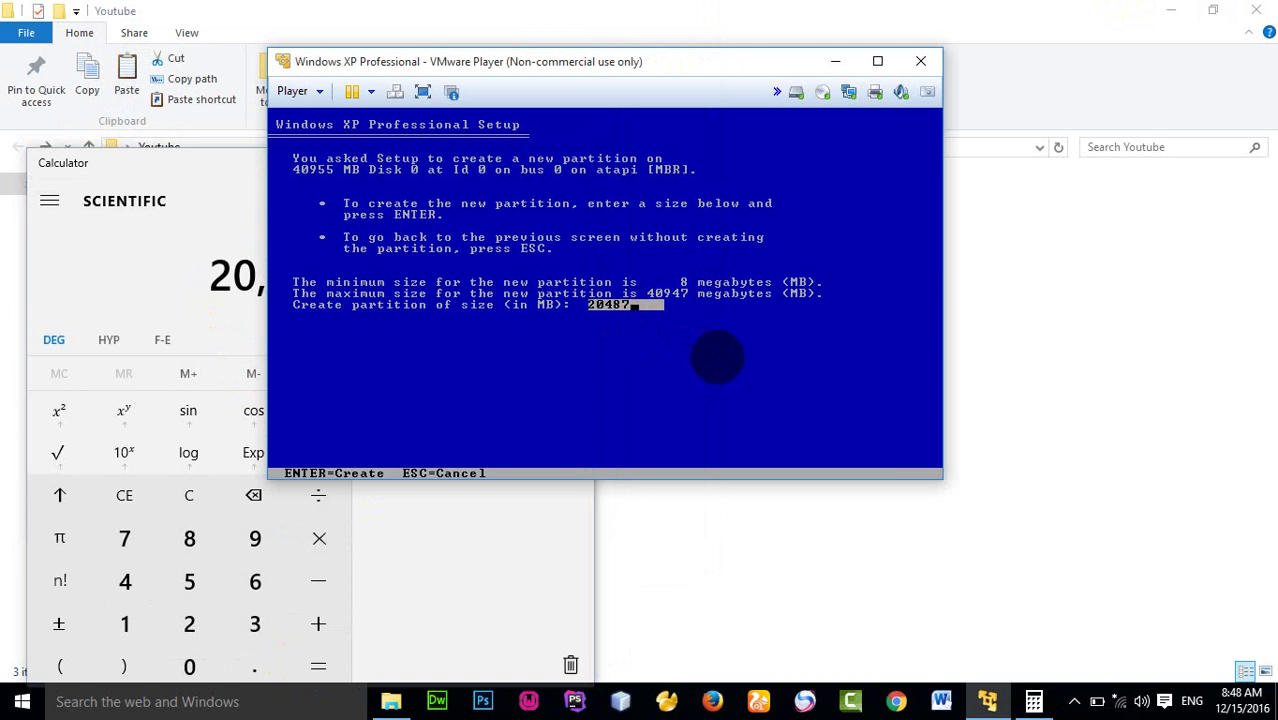
pyautogui.press('Return')
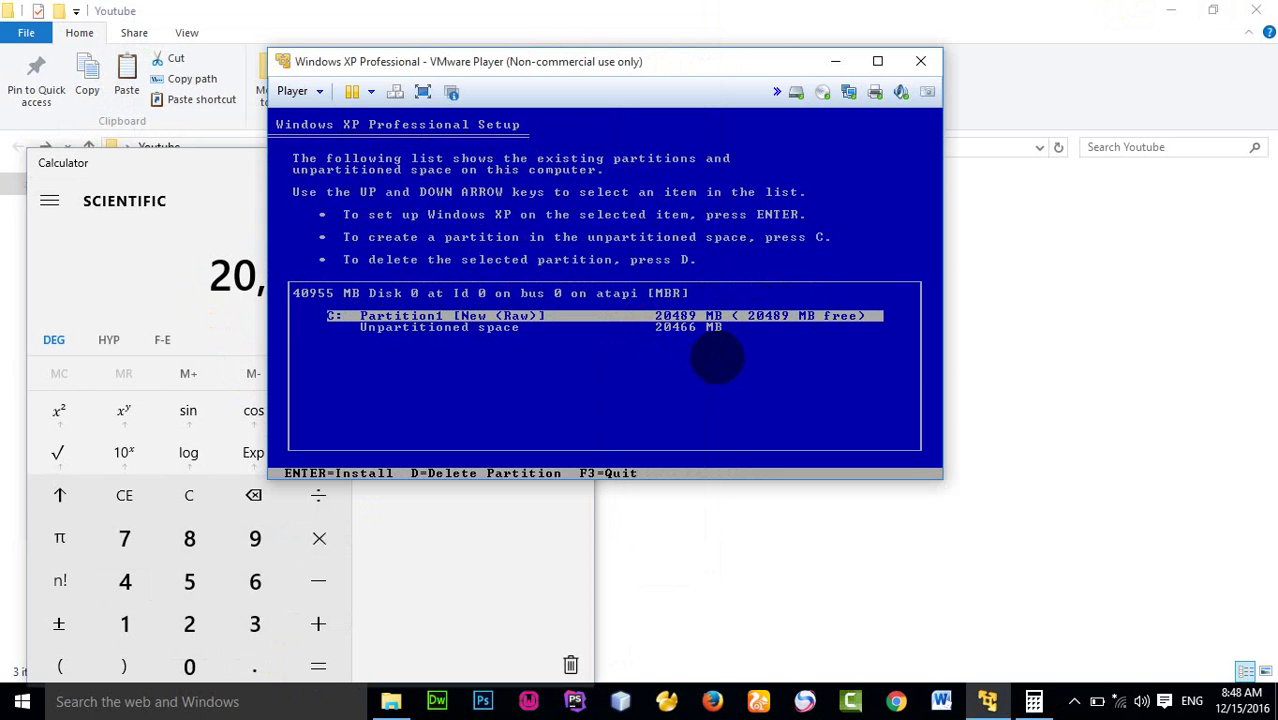
# Create a second 20458 MB partition E: from the unpartitioned space
pyautogui.press('Down')
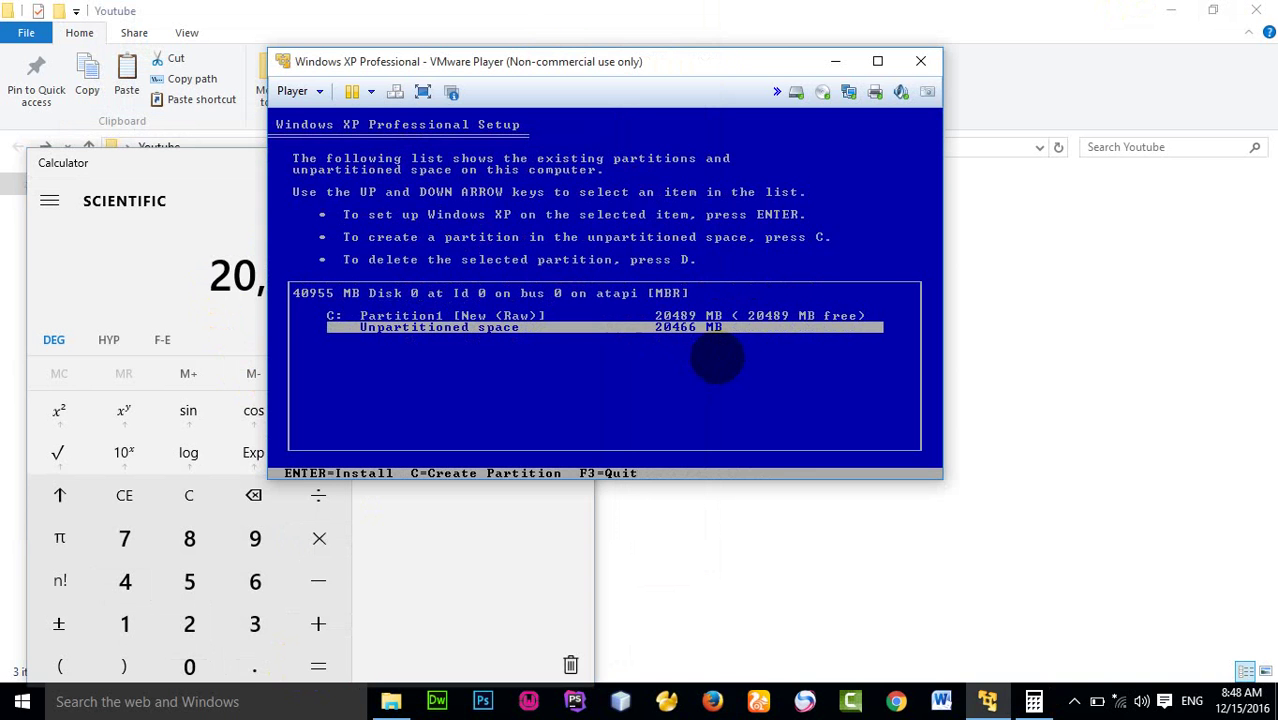
pyautogui.press('c')
pyautogui.press('Return')
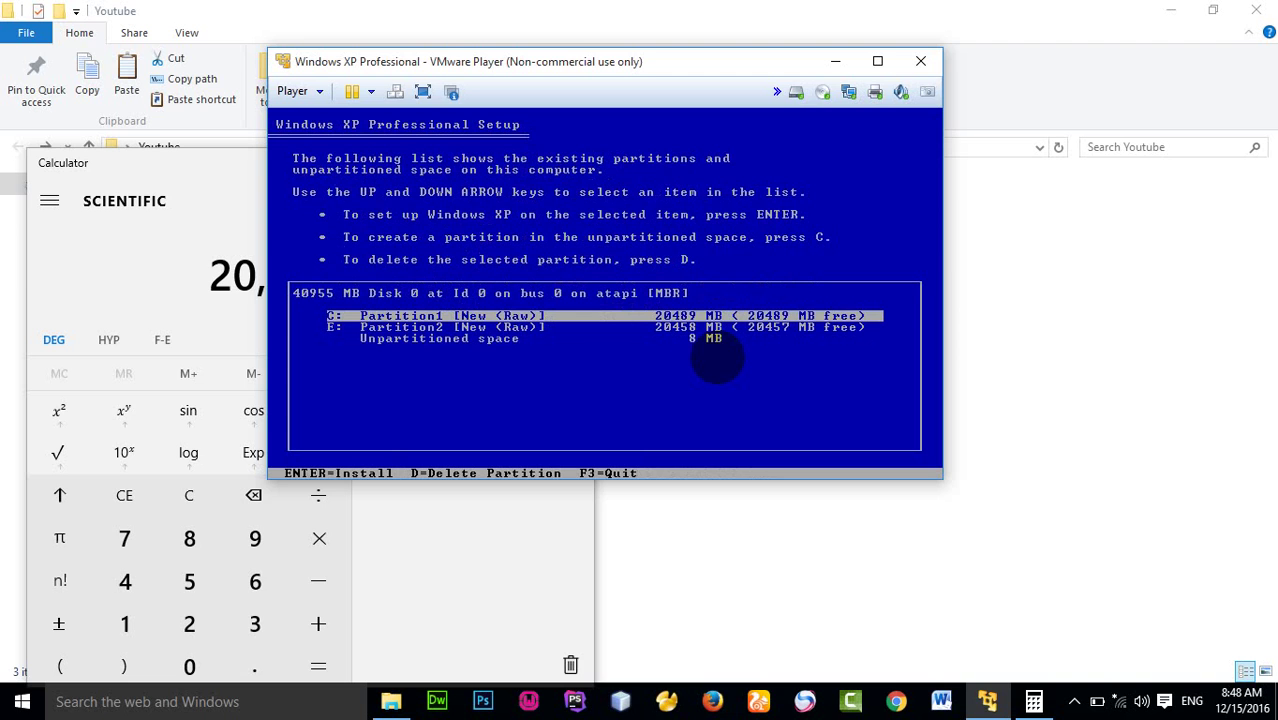
# Choose partition C: for Windows XP and format it as NTFS
pyautogui.press('Down')
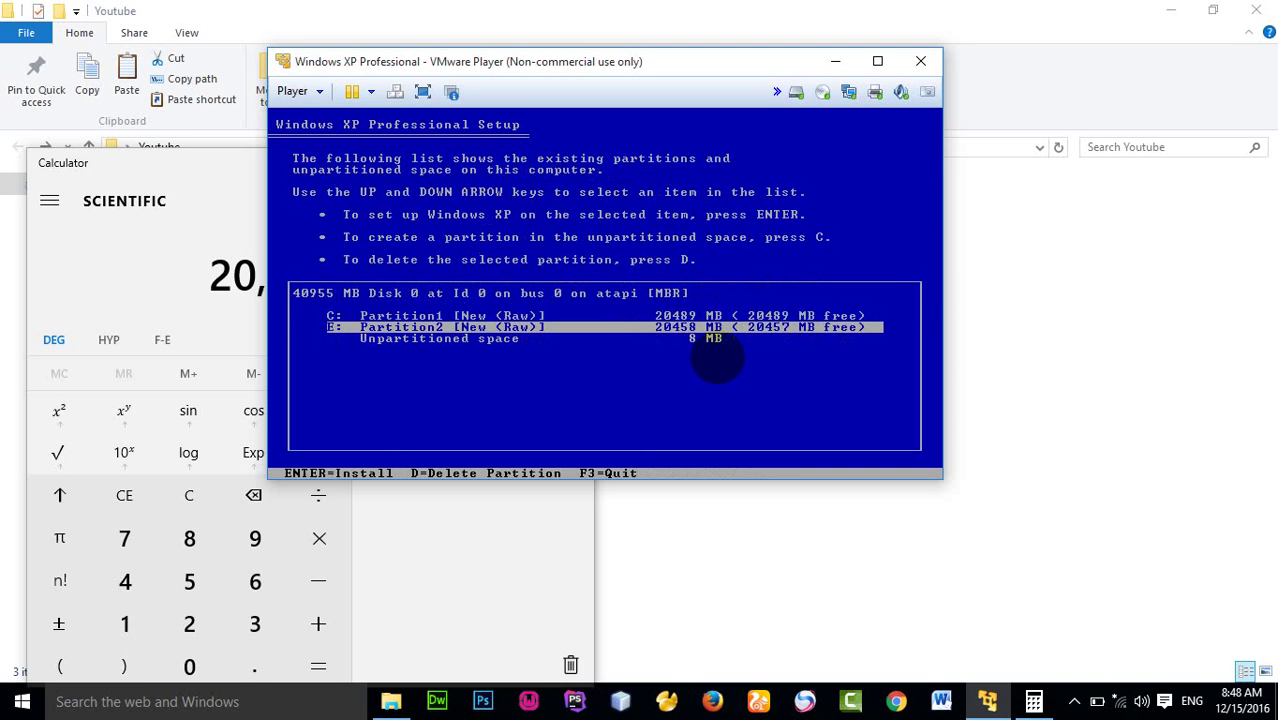
pyautogui.press('Up')
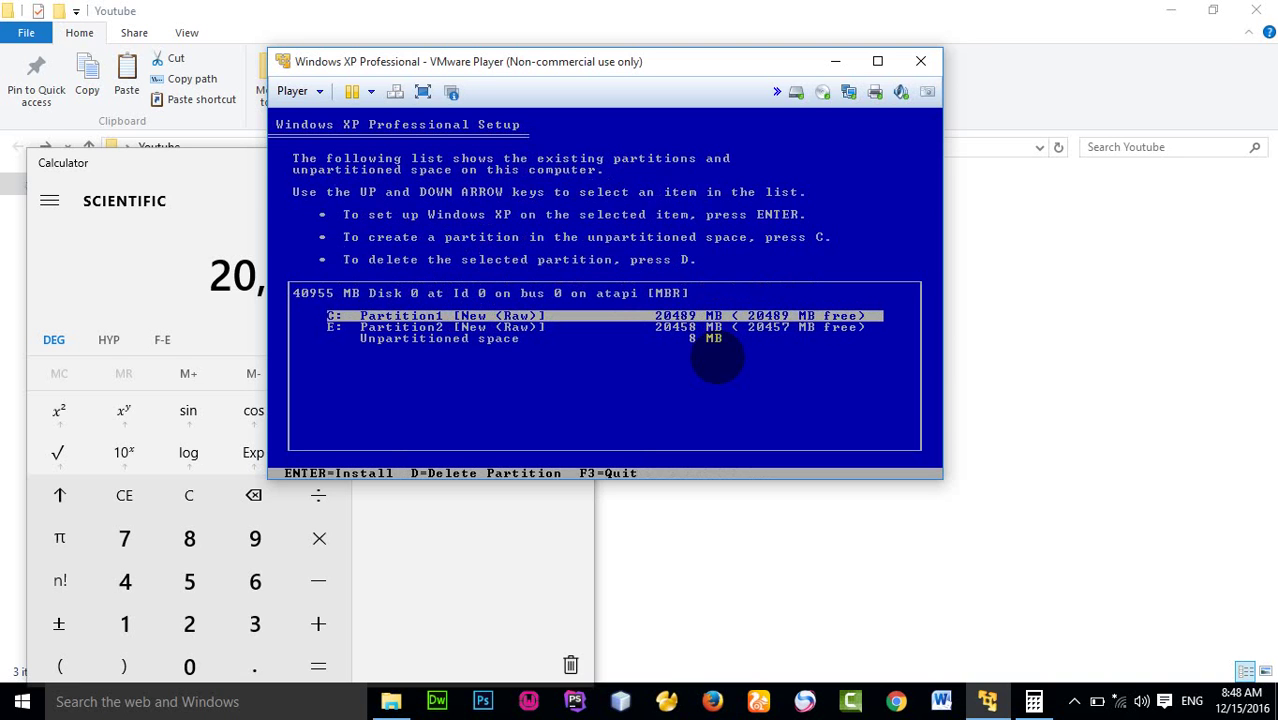
pyautogui.press('Return')
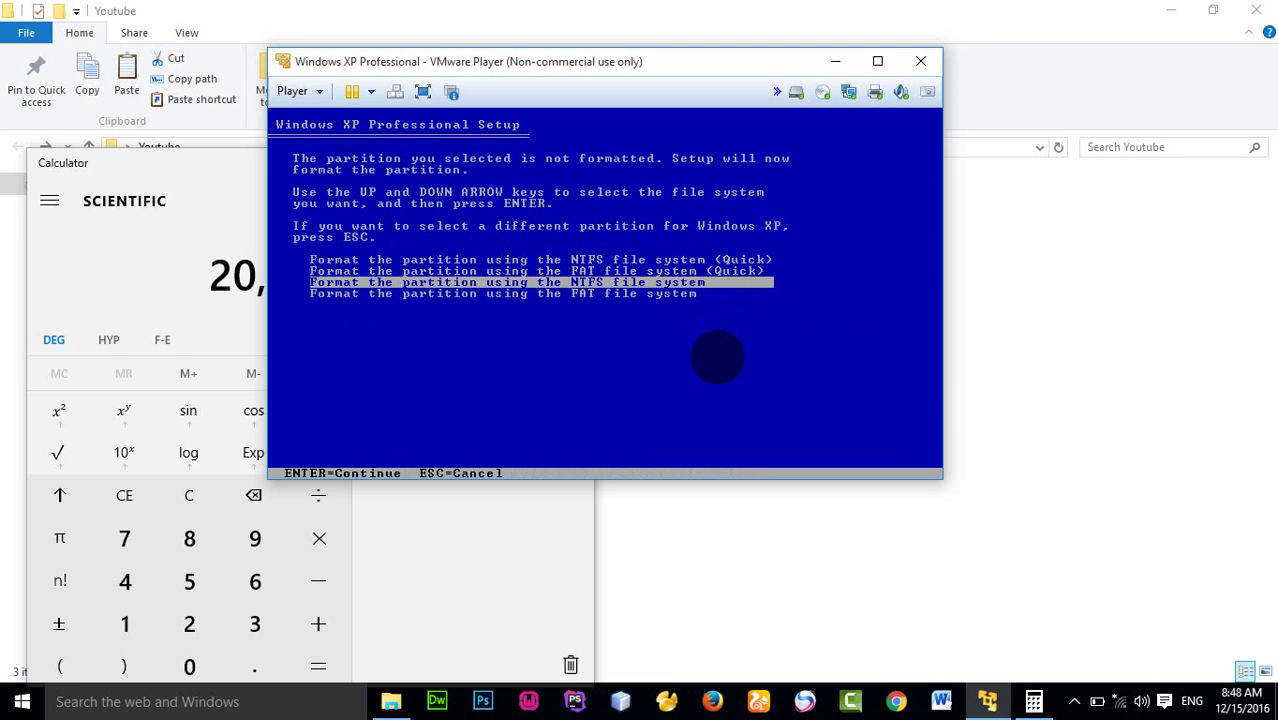
pyautogui.press('Return')
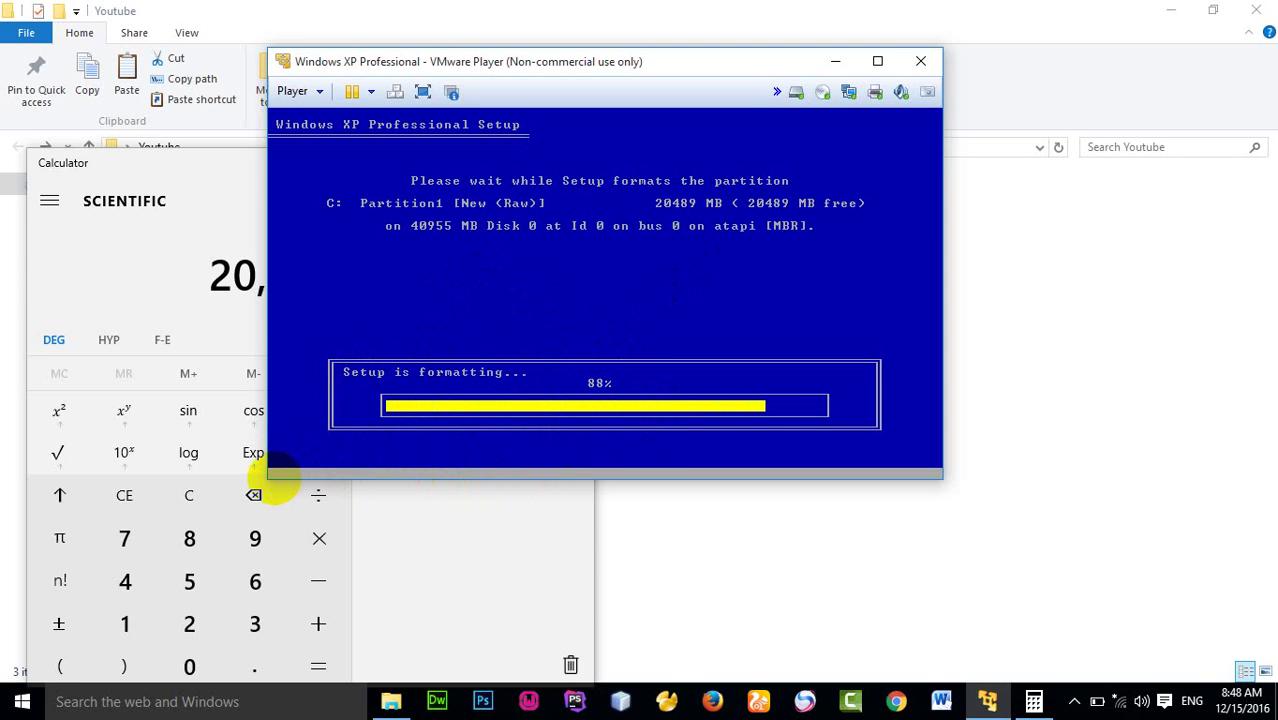
# Wait while C: formats to 100% and setup starts copying Windows files, reaching 15%
pyautogui.click(274, 478)
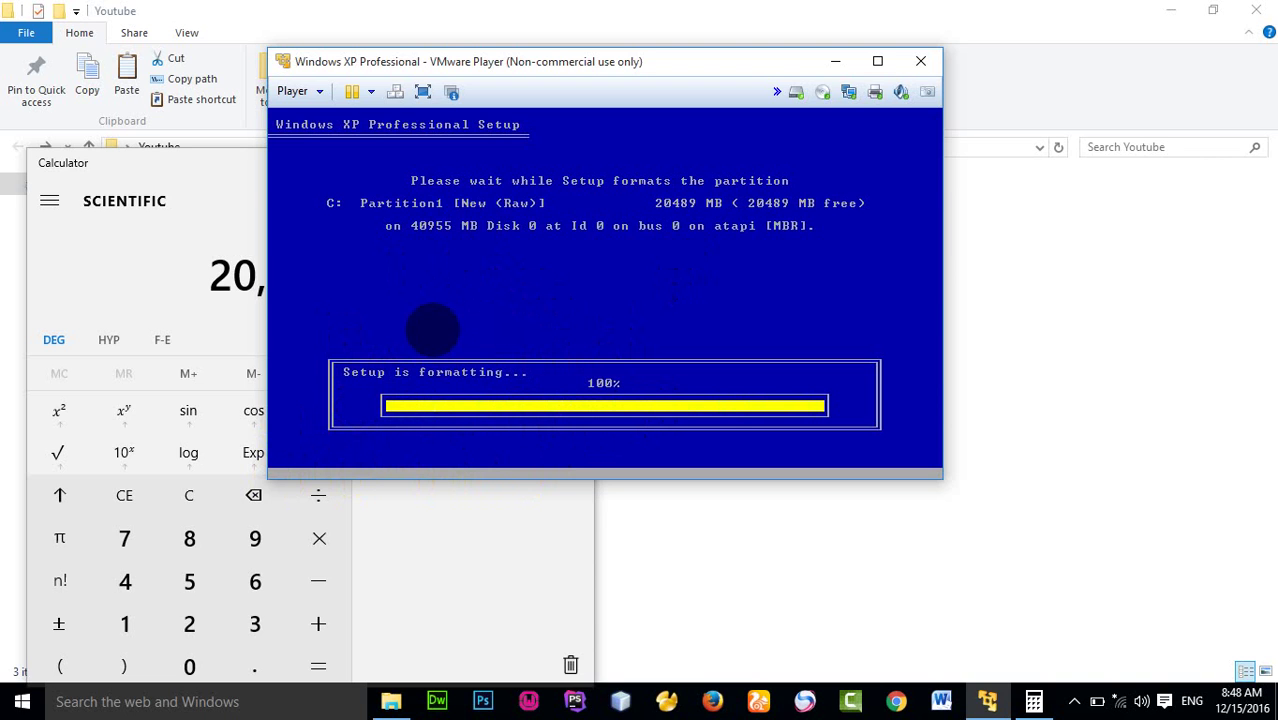
pyautogui.click(432, 330)
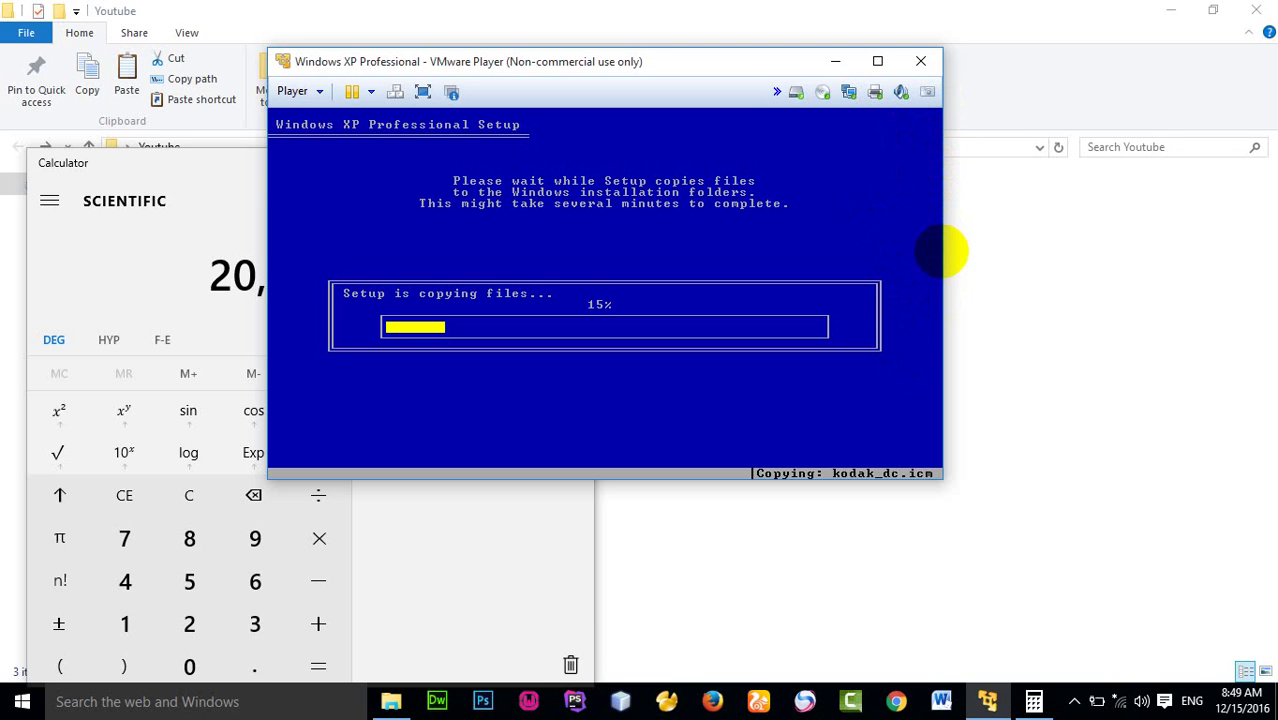
# Release input from the VM with Ctrl+Alt while file copying continues
pyautogui.hotkey('ctrl', 'alt', 'Delete')
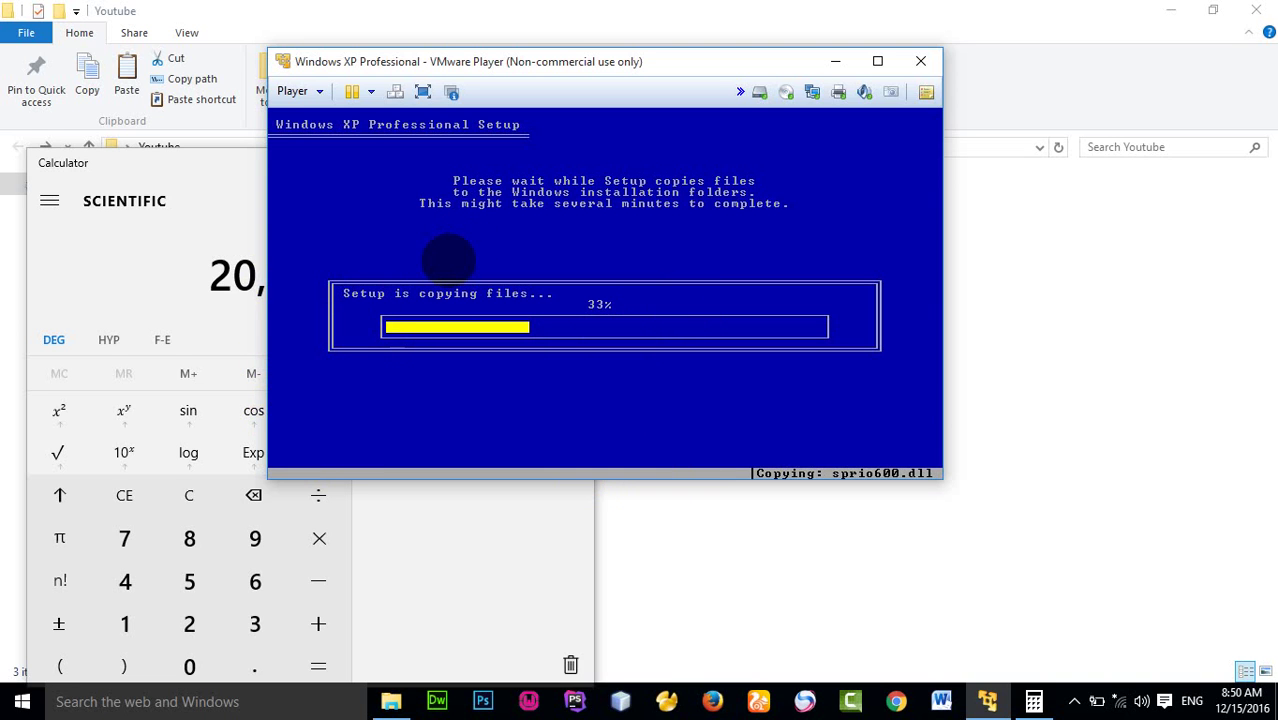
pyautogui.click(377, 391)
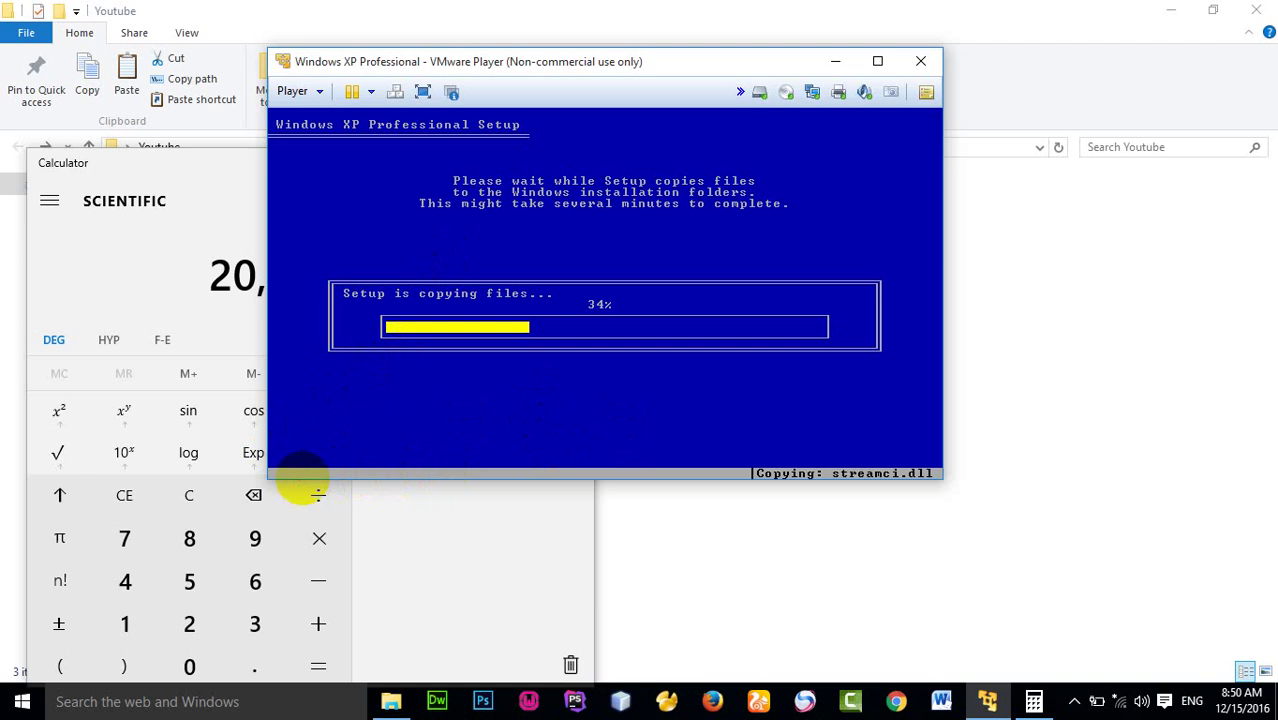
pyautogui.click(470, 439)
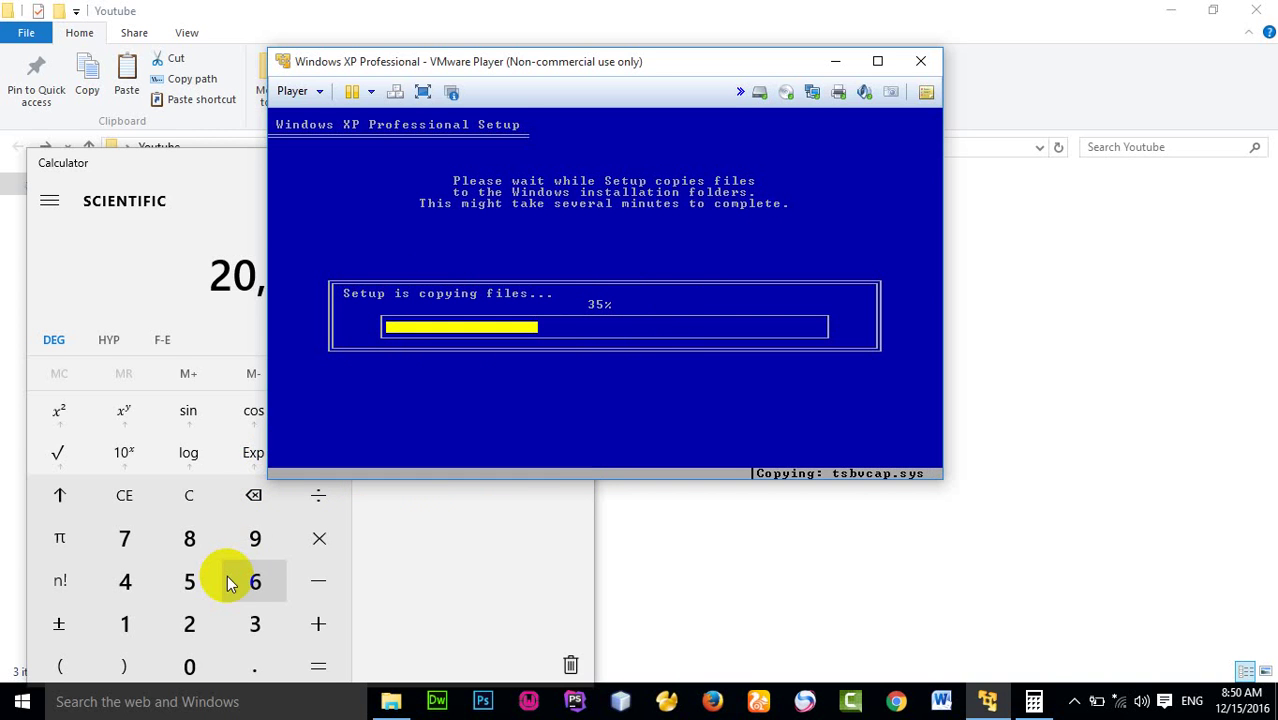
# Move the Calculator out of the way, close it, and bring the Youtube folder forward
pyautogui.click(495, 583)
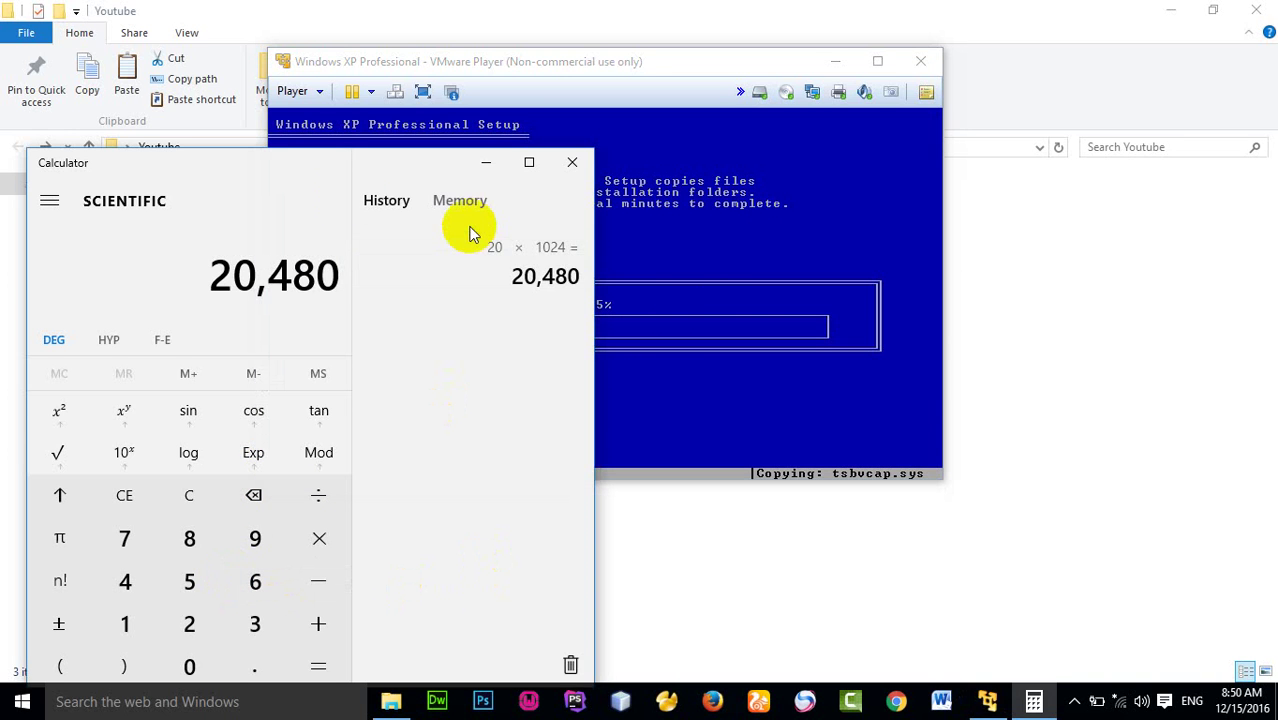
pyautogui.moveTo(249, 177); pyautogui.dragTo(86, 551)
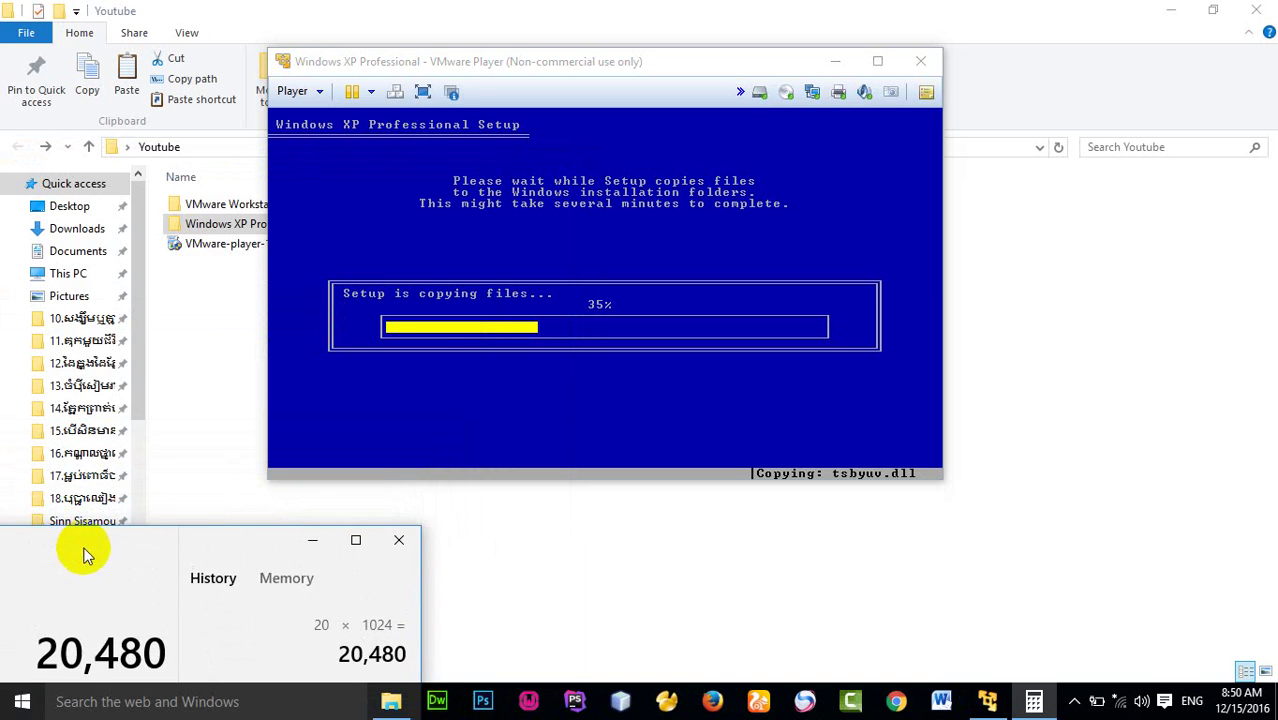
pyautogui.click(396, 537)
pyautogui.click(785, 554)
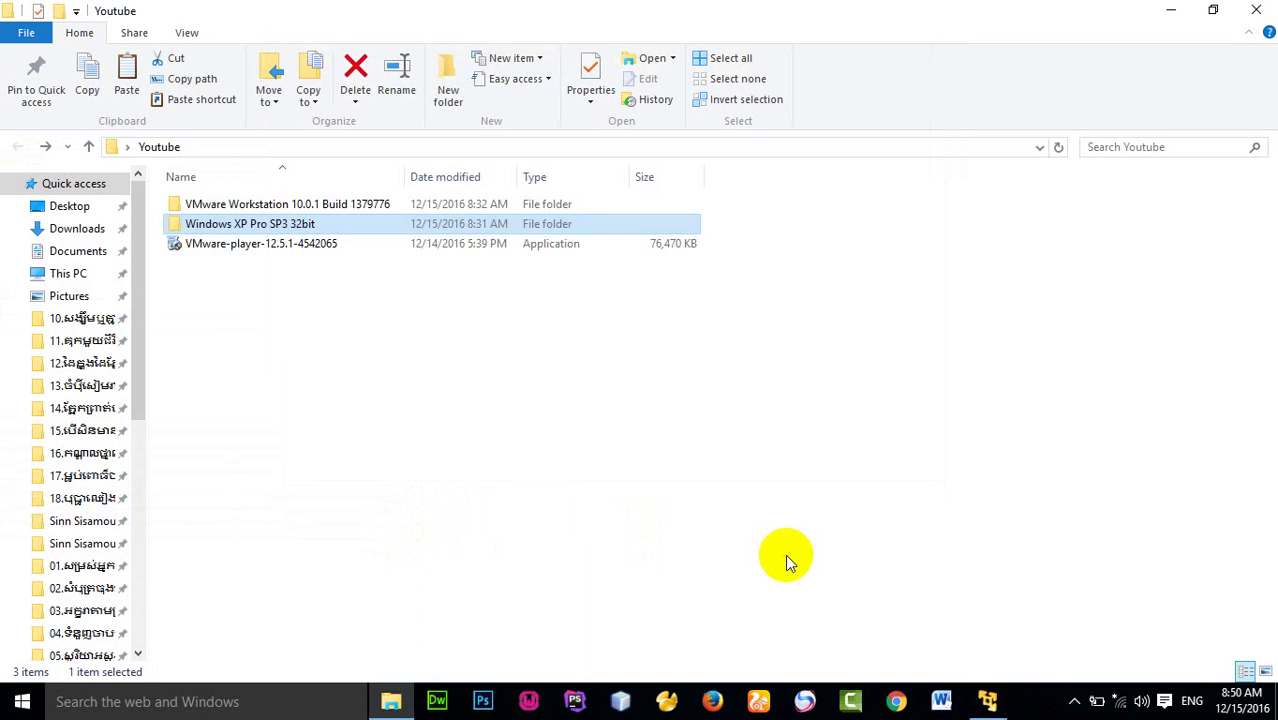
# Minimize the Youtube folder and open the Music folder on Local Disk (E:) from This PC
pyautogui.click(1170, 10)
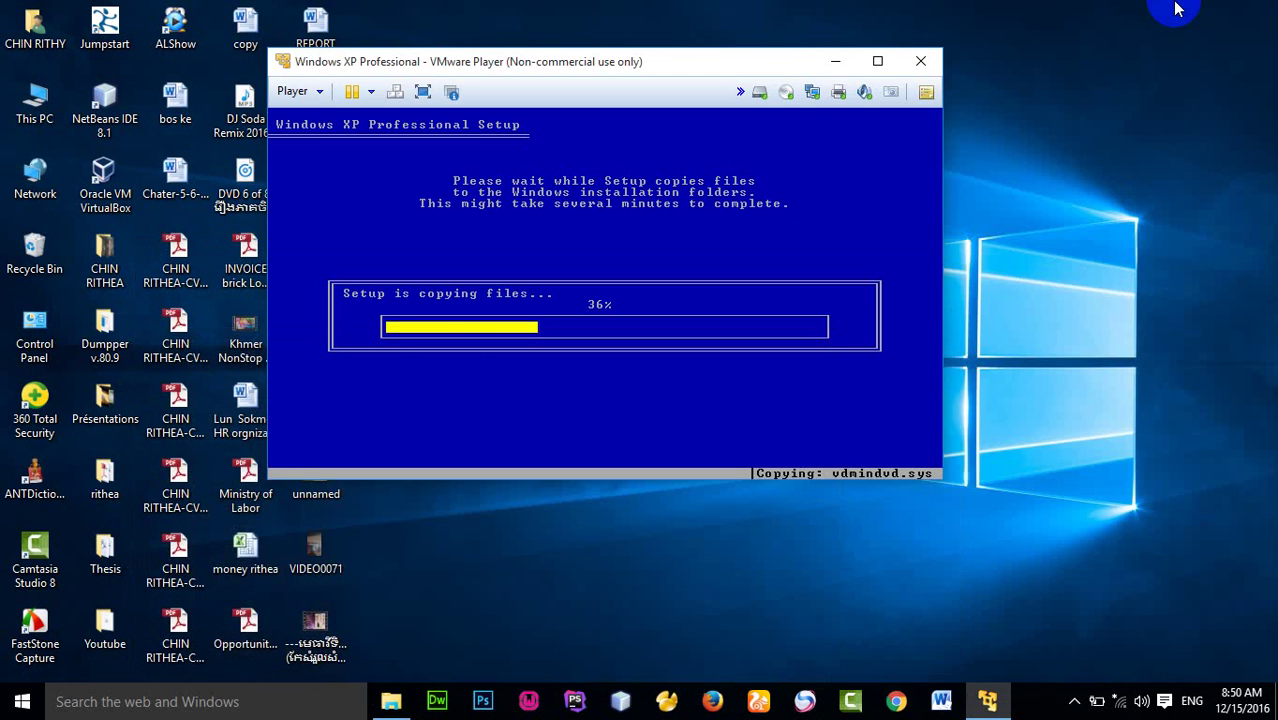
pyautogui.doubleClick(40, 112)
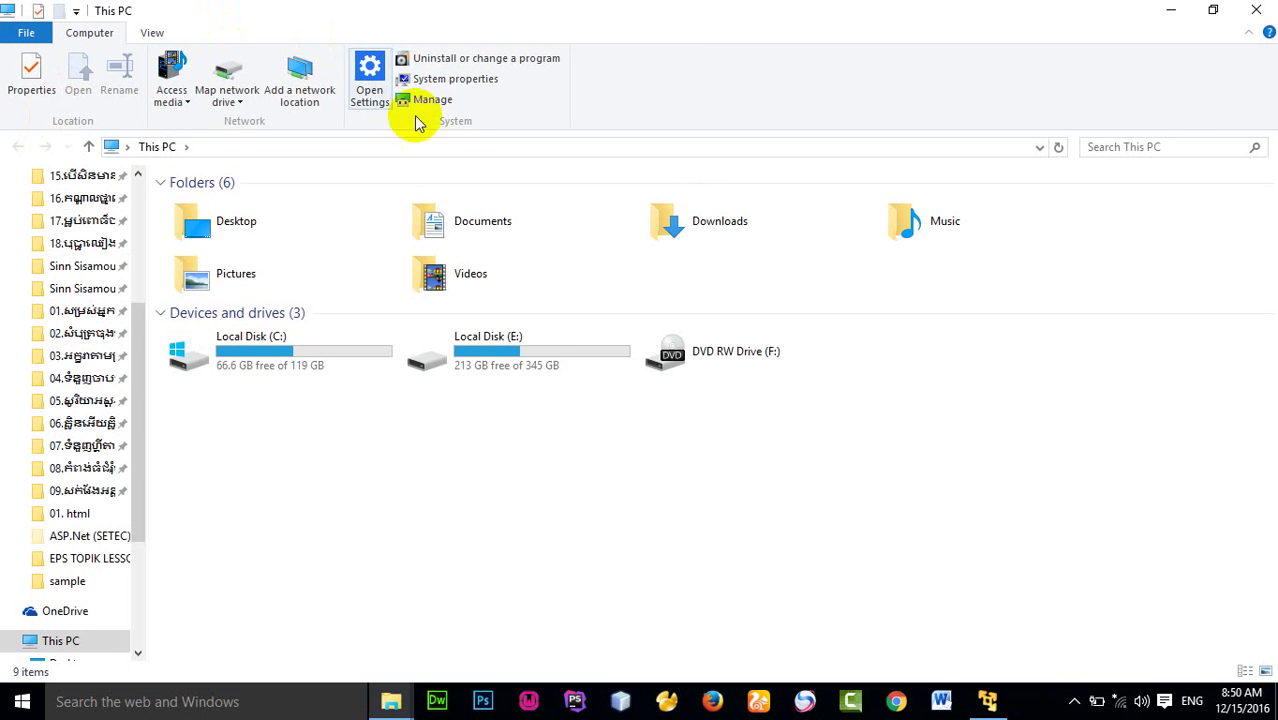
pyautogui.doubleClick(533, 354)
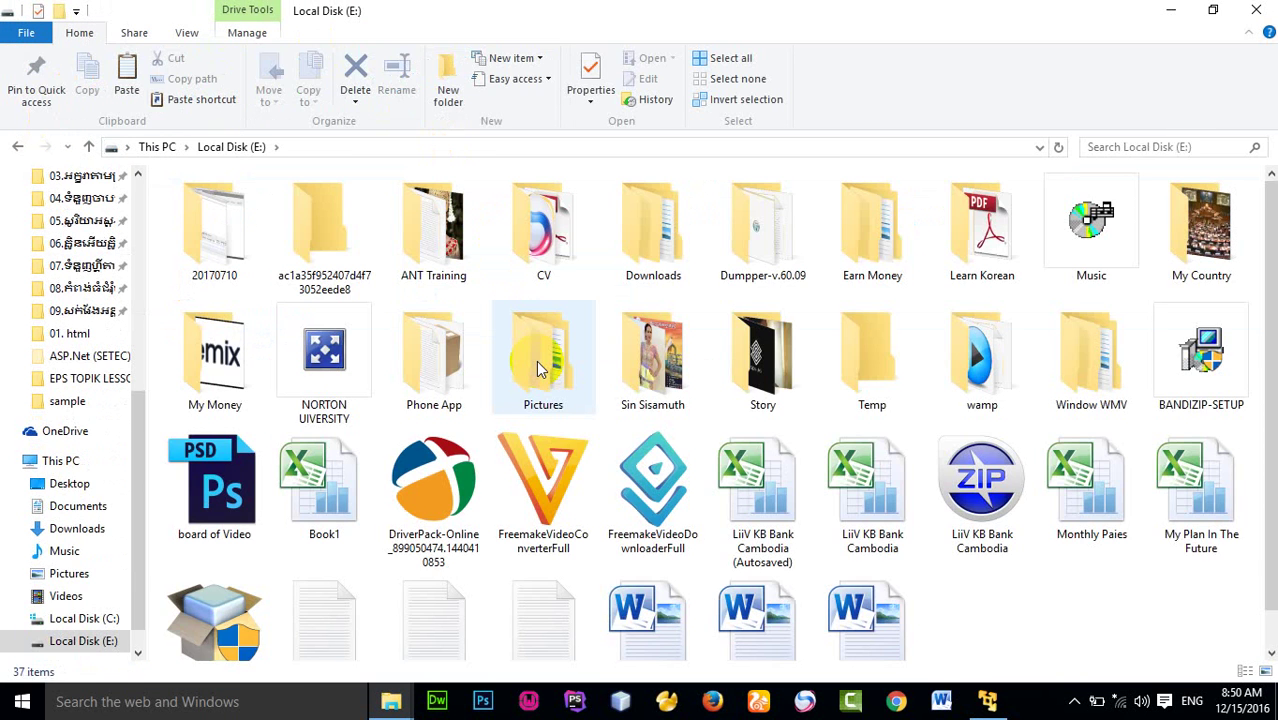
pyautogui.doubleClick(1066, 224)
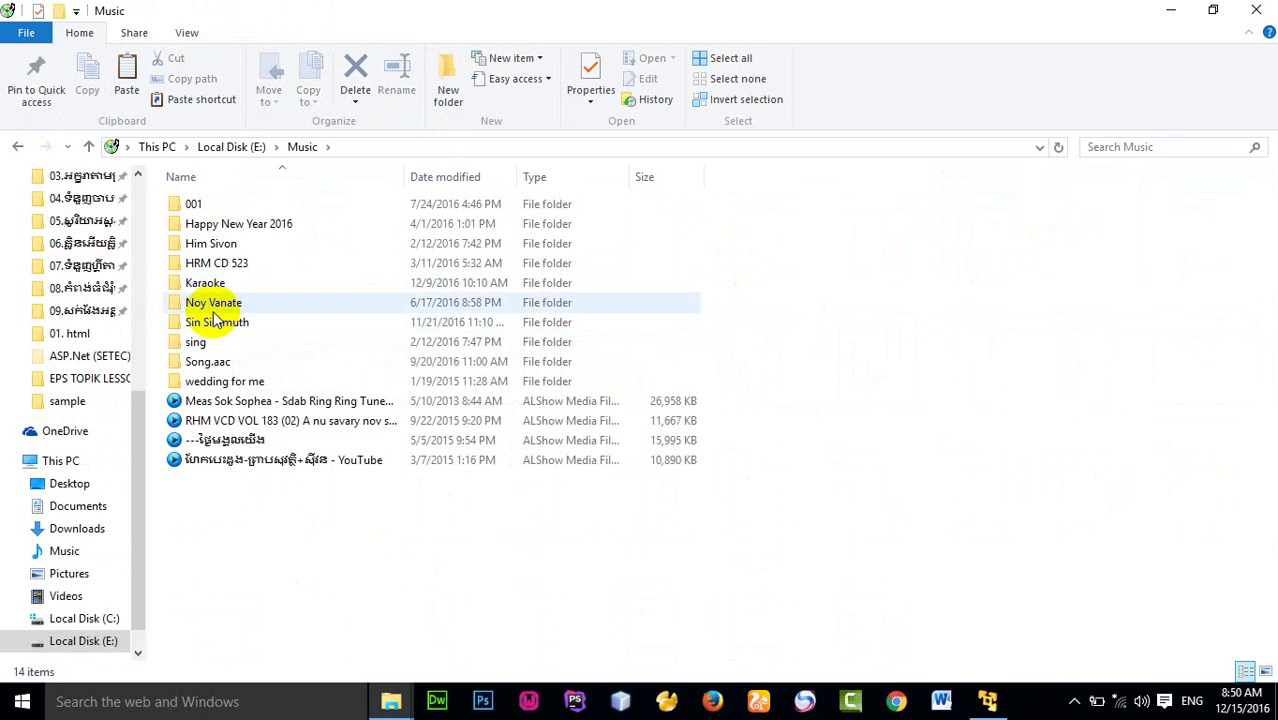
# Open Sin Sisamuth > Sinn Sisamouth 04 > Sin si samut 04, play all 17 songs, and place the player right of the VM
pyautogui.click(214, 311)
pyautogui.doubleClick(226, 324)
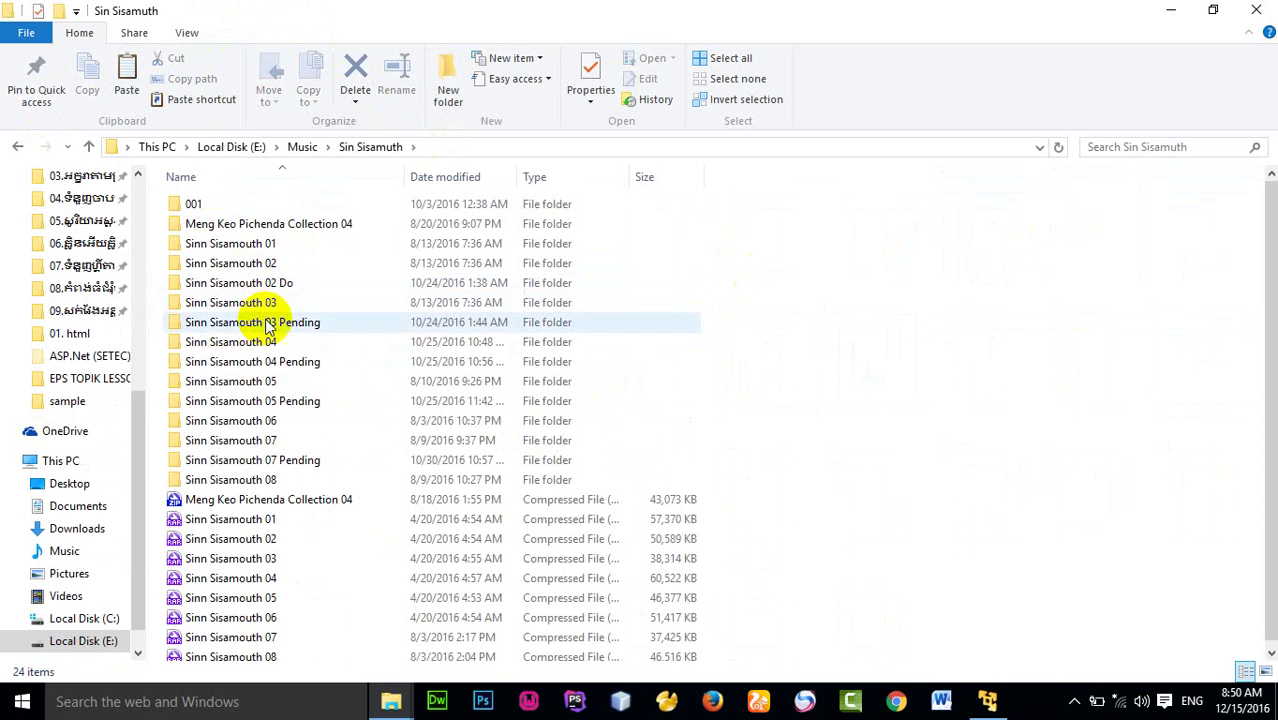
pyautogui.doubleClick(265, 342)
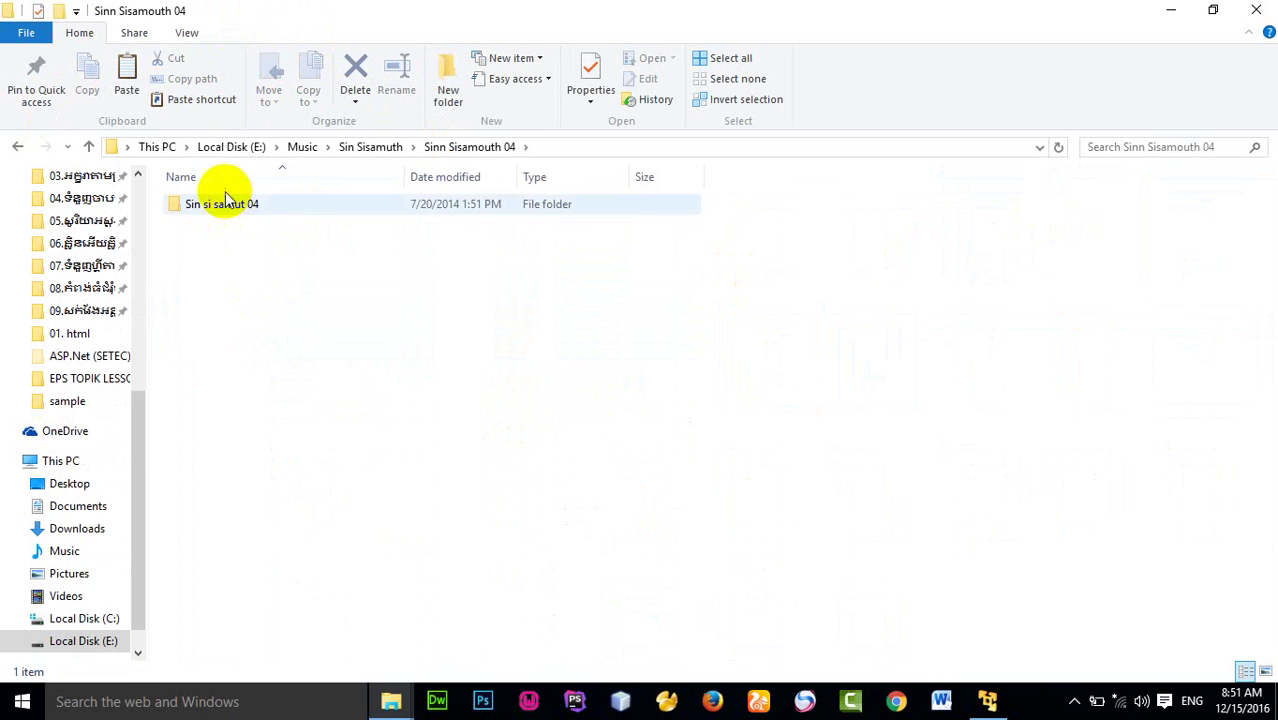
pyautogui.doubleClick(226, 204)
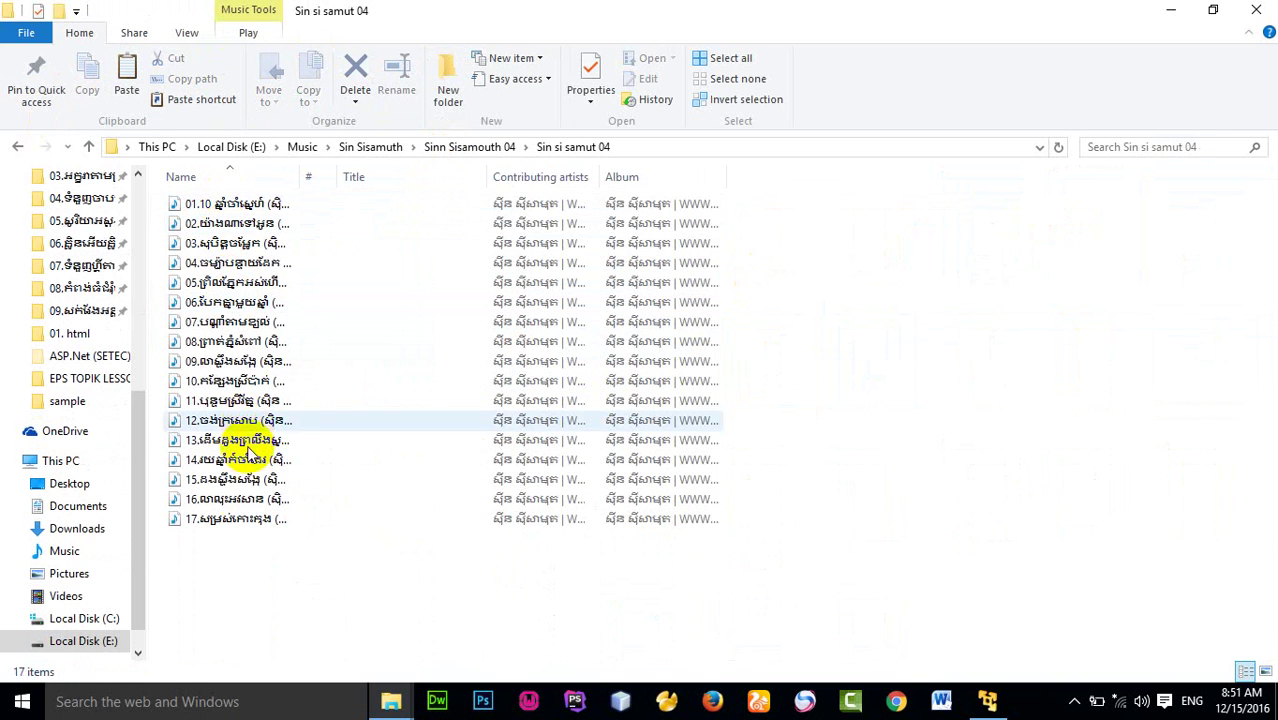
pyautogui.moveTo(251, 546); pyautogui.dragTo(270, 182)
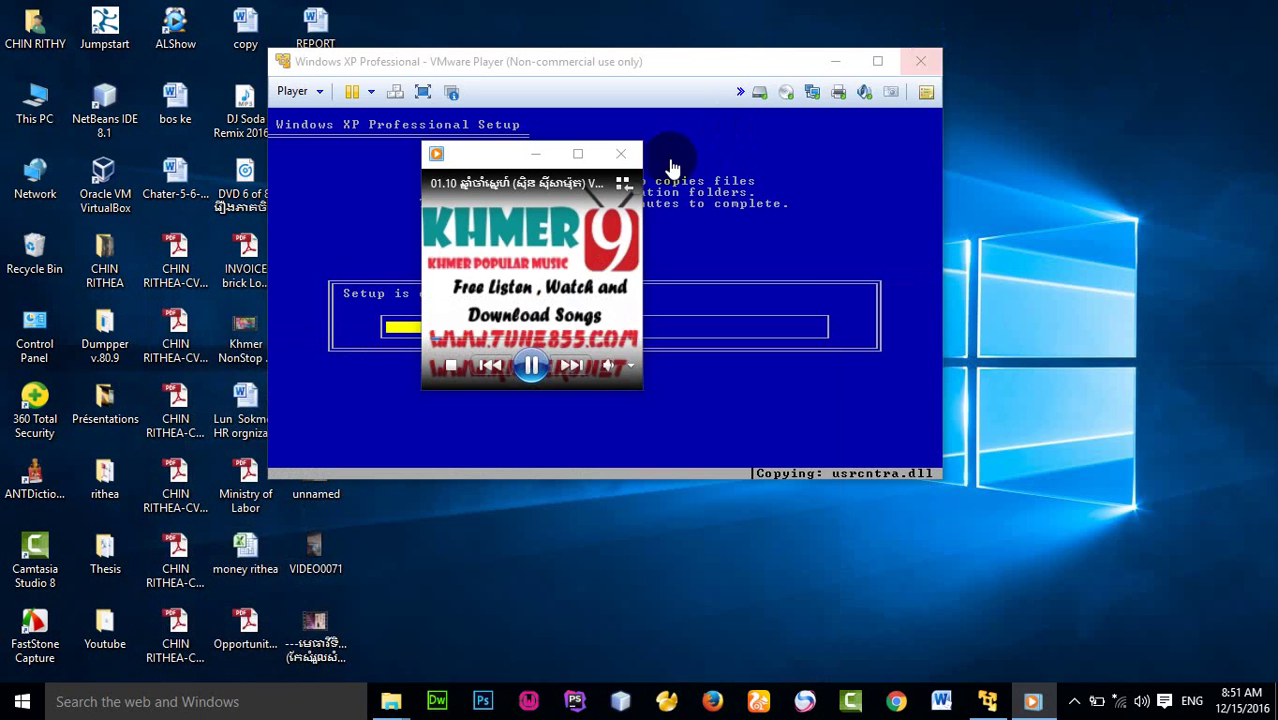
pyautogui.moveTo(500, 176); pyautogui.dragTo(1066, 182)
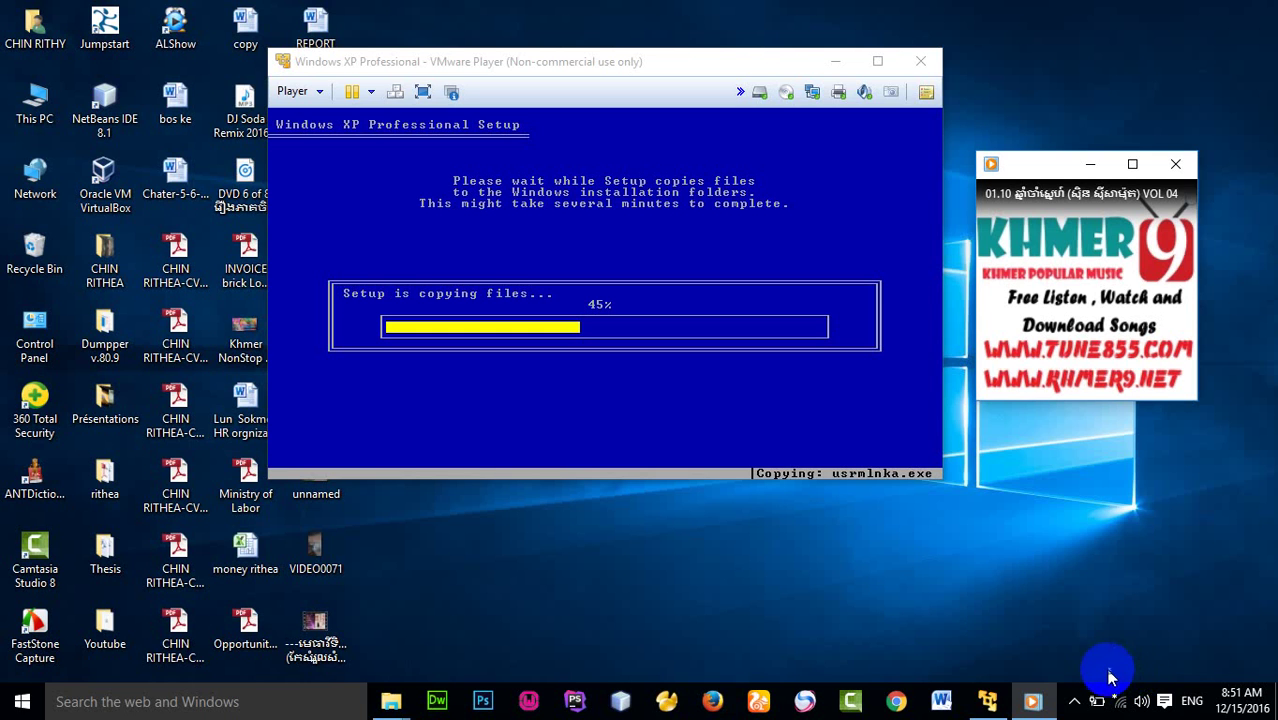
# Skip to the next song in the music player and open This PC on the host desktop
pyautogui.click(1103, 598)
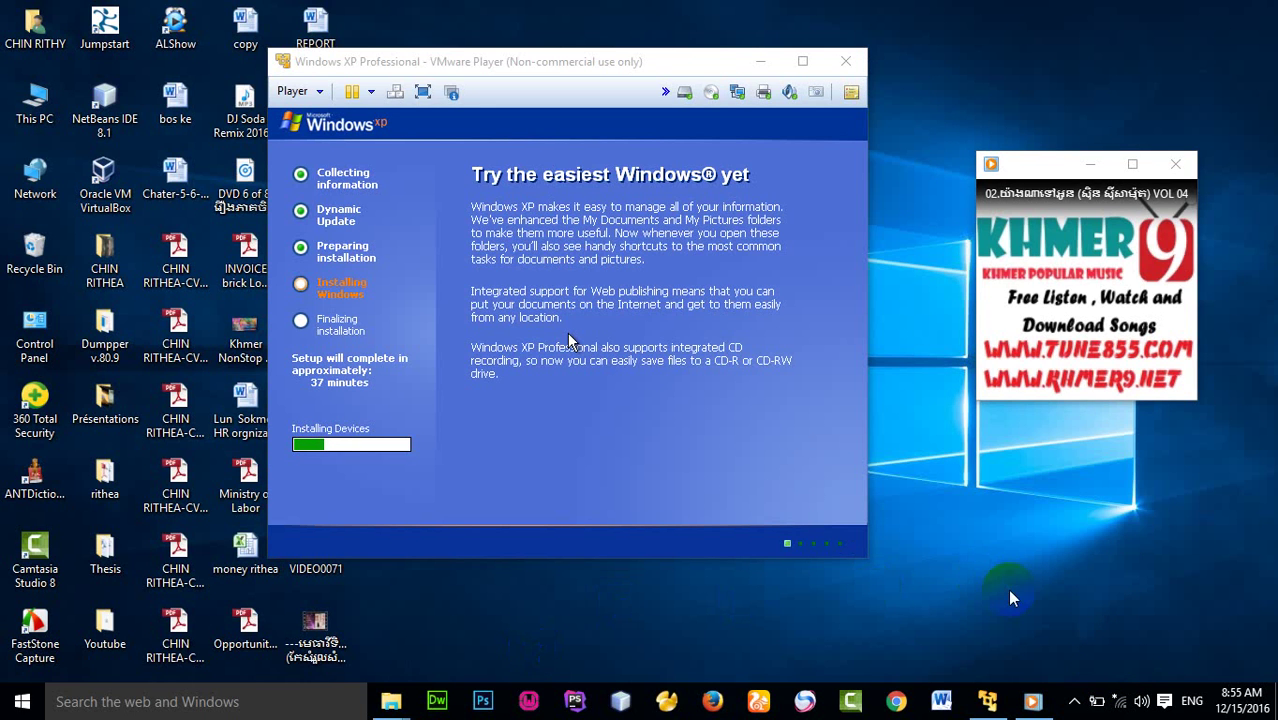
pyautogui.click(1128, 378)
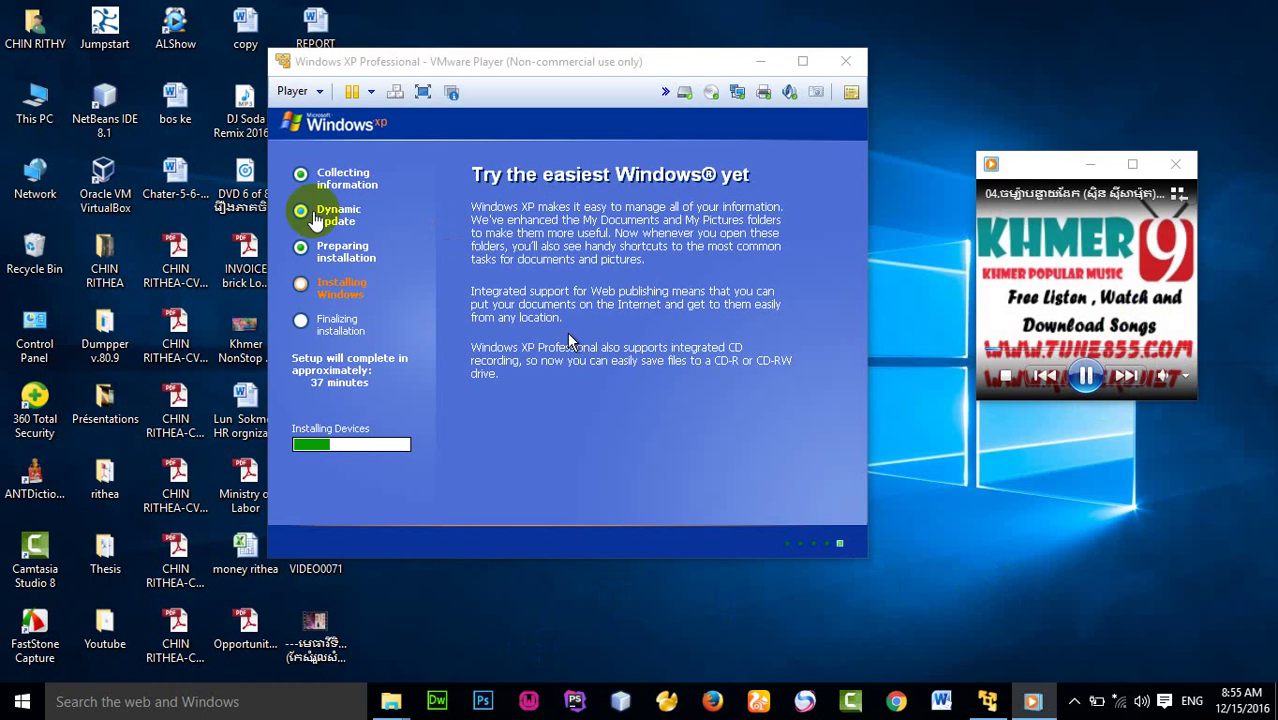
pyautogui.doubleClick(36, 100)
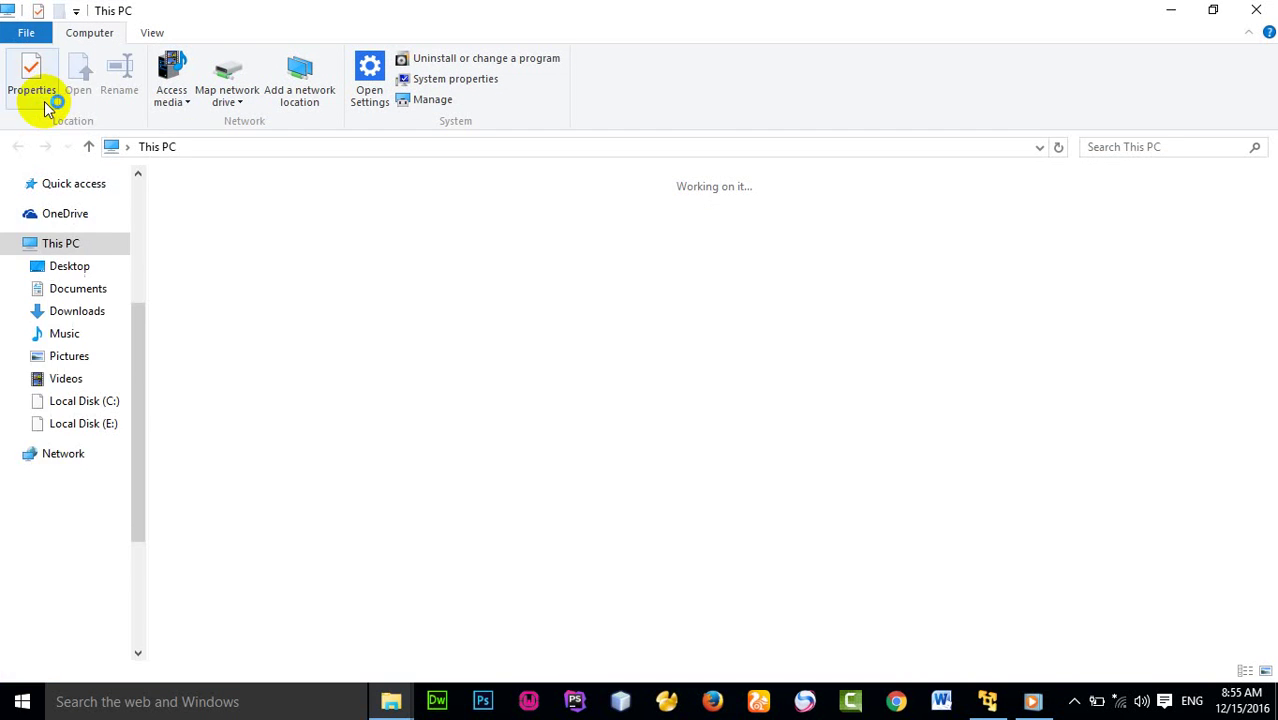
# Browse Local Disk (E:) > Music > Sin Sisamuth > Sinn Sisamouth 03
pyautogui.click(470, 350)
pyautogui.doubleClick(473, 356)
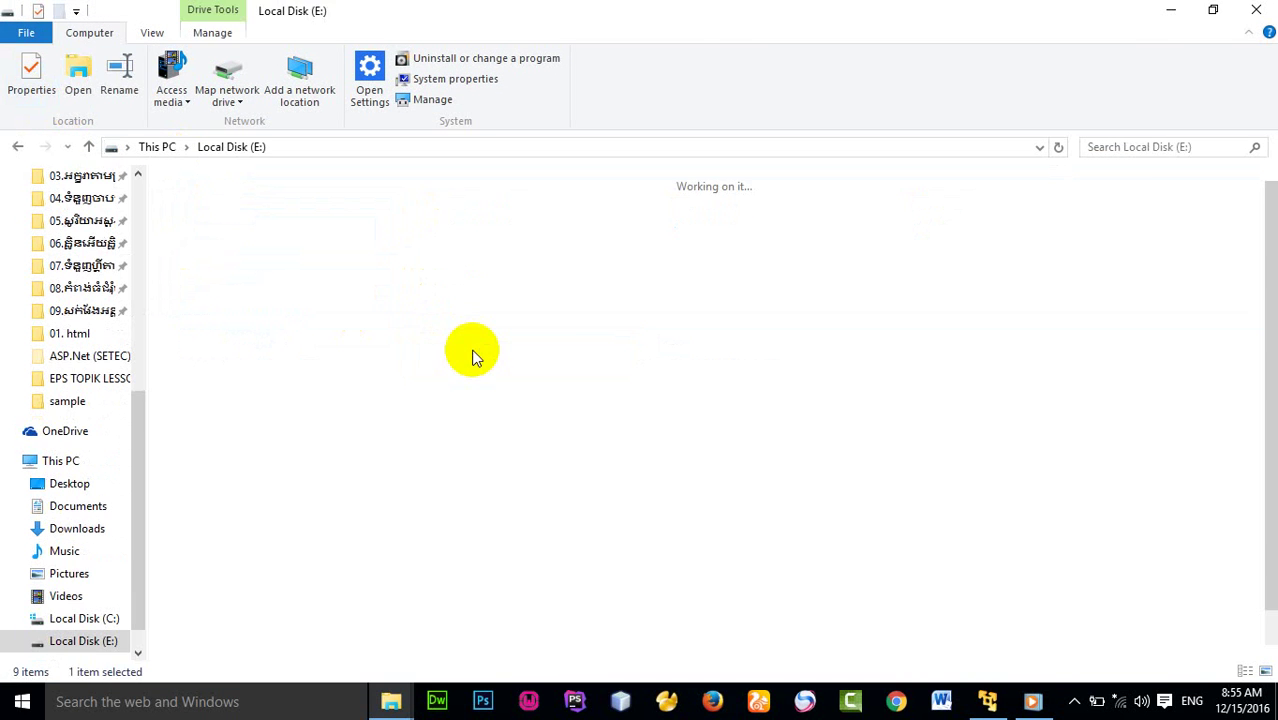
pyautogui.click(1069, 211)
pyautogui.doubleClick(1069, 211)
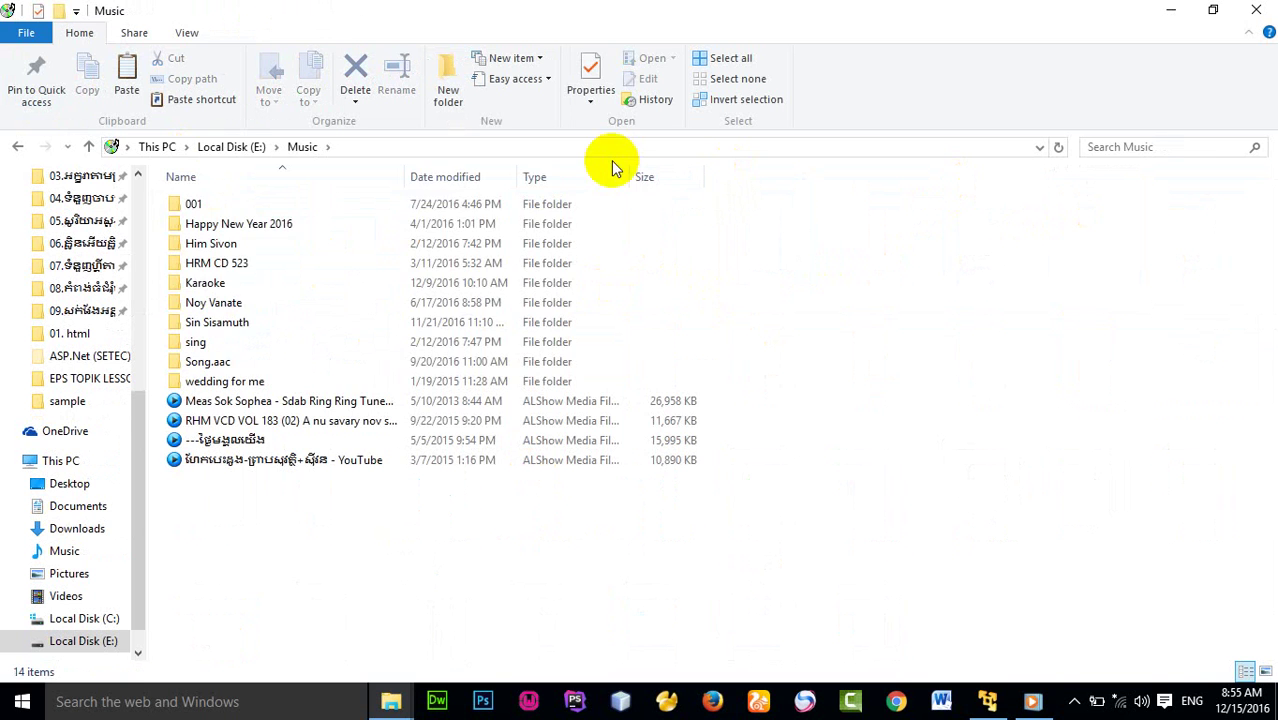
pyautogui.doubleClick(247, 328)
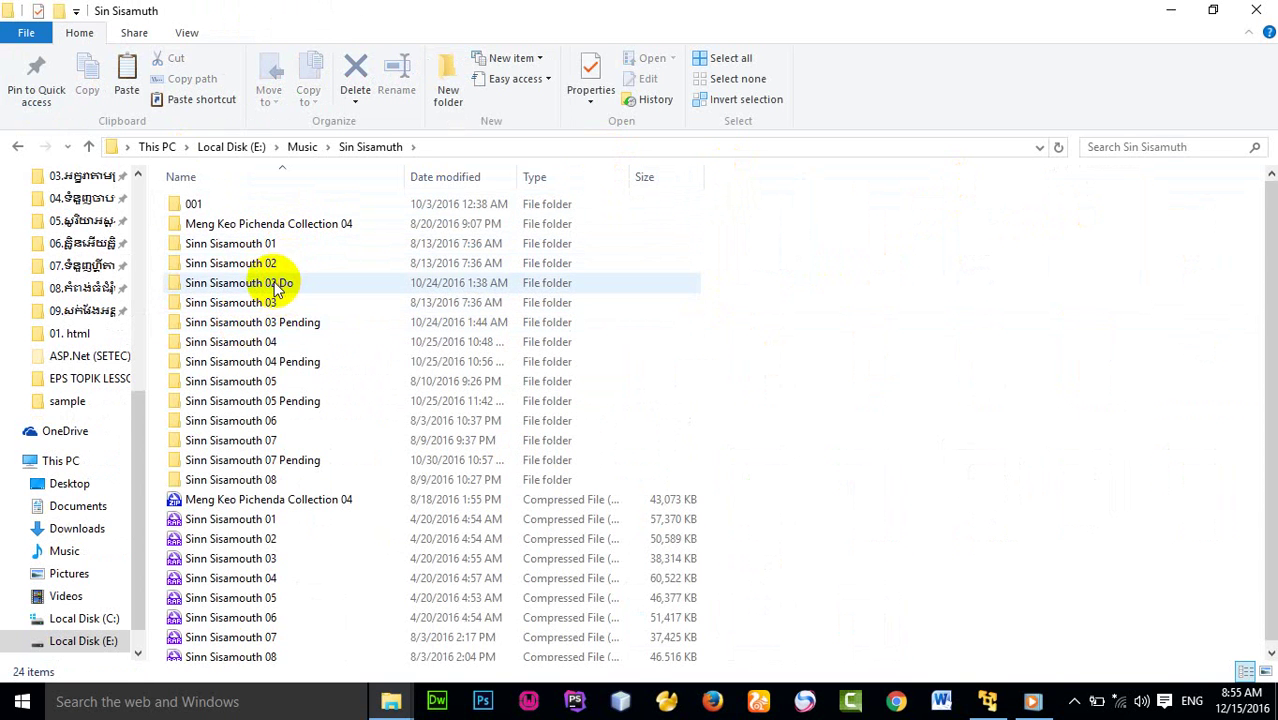
pyautogui.doubleClick(278, 302)
# Play all 13 songs in the Sin si samut 03 folder and close Explorer
pyautogui.doubleClick(256, 210)
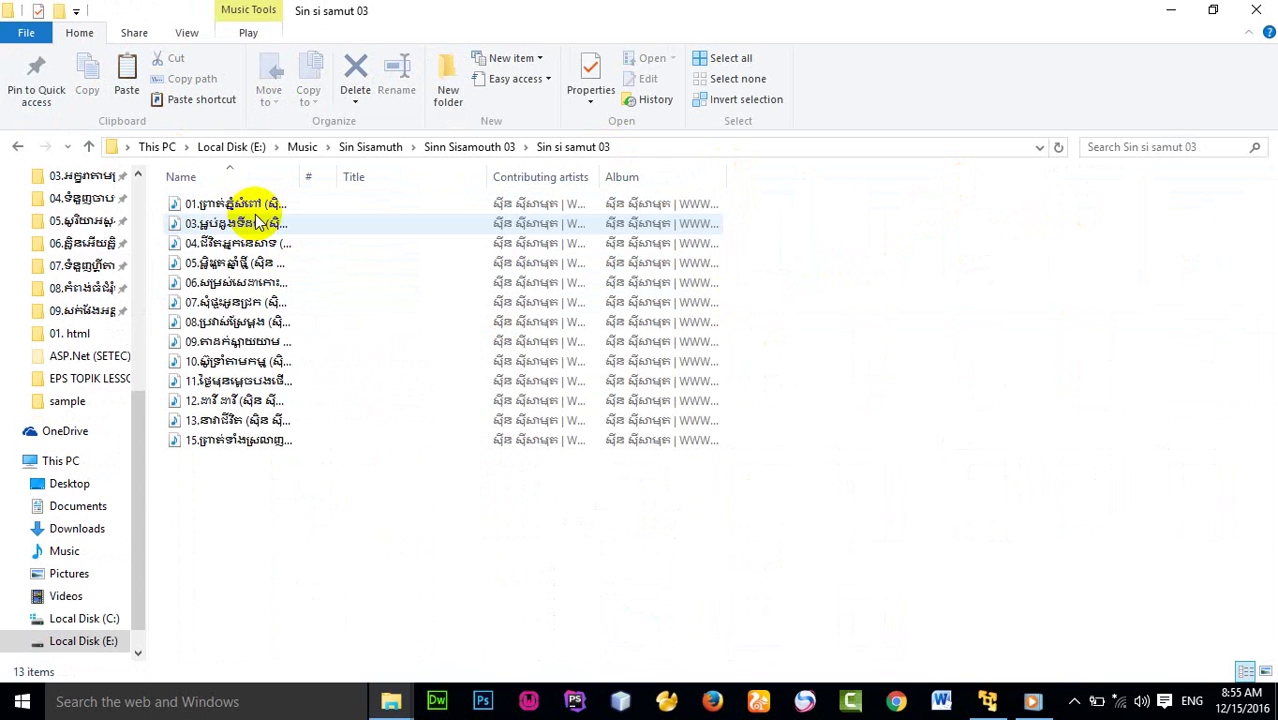
pyautogui.moveTo(228, 526); pyautogui.dragTo(233, 121)
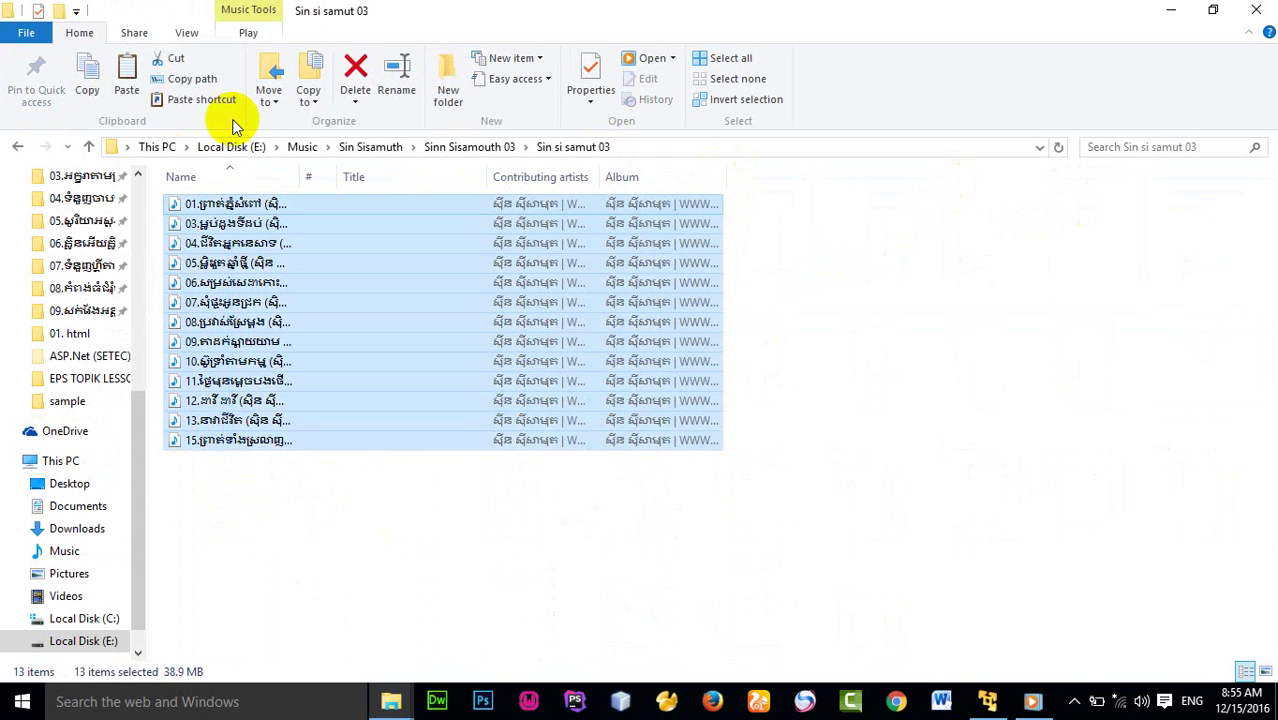
pyautogui.press('Return')
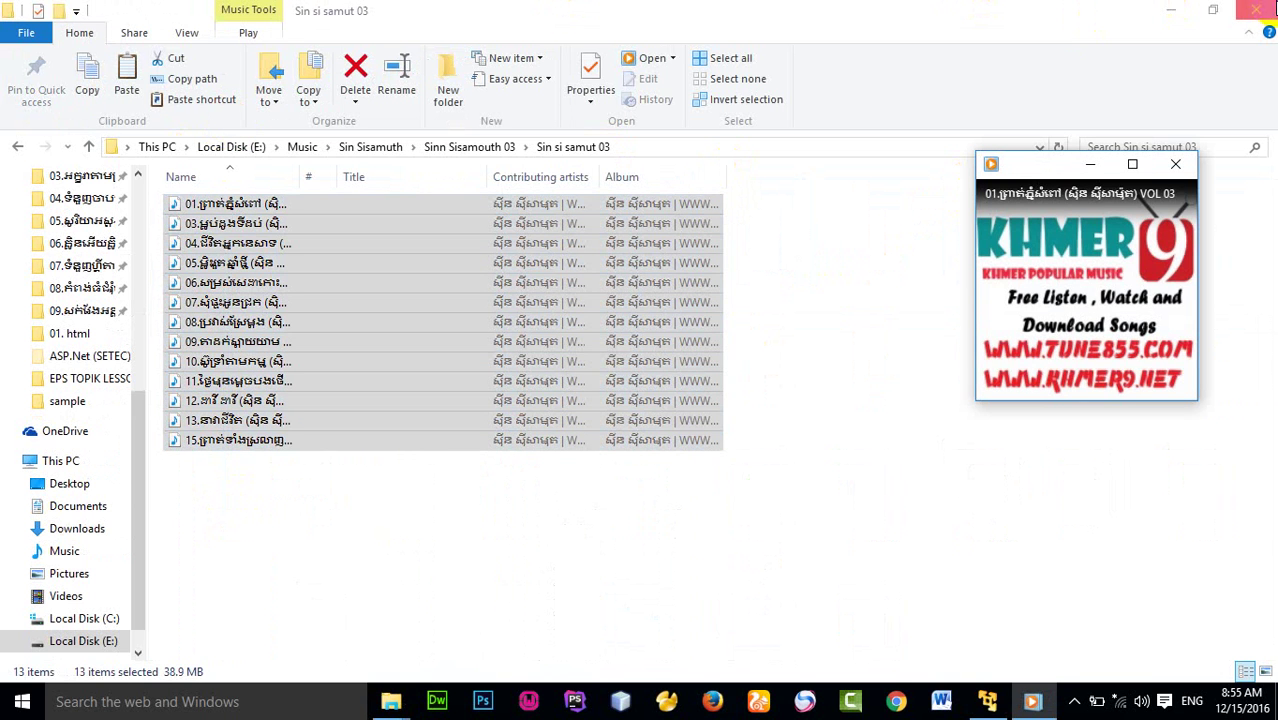
pyautogui.click(1256, 10)
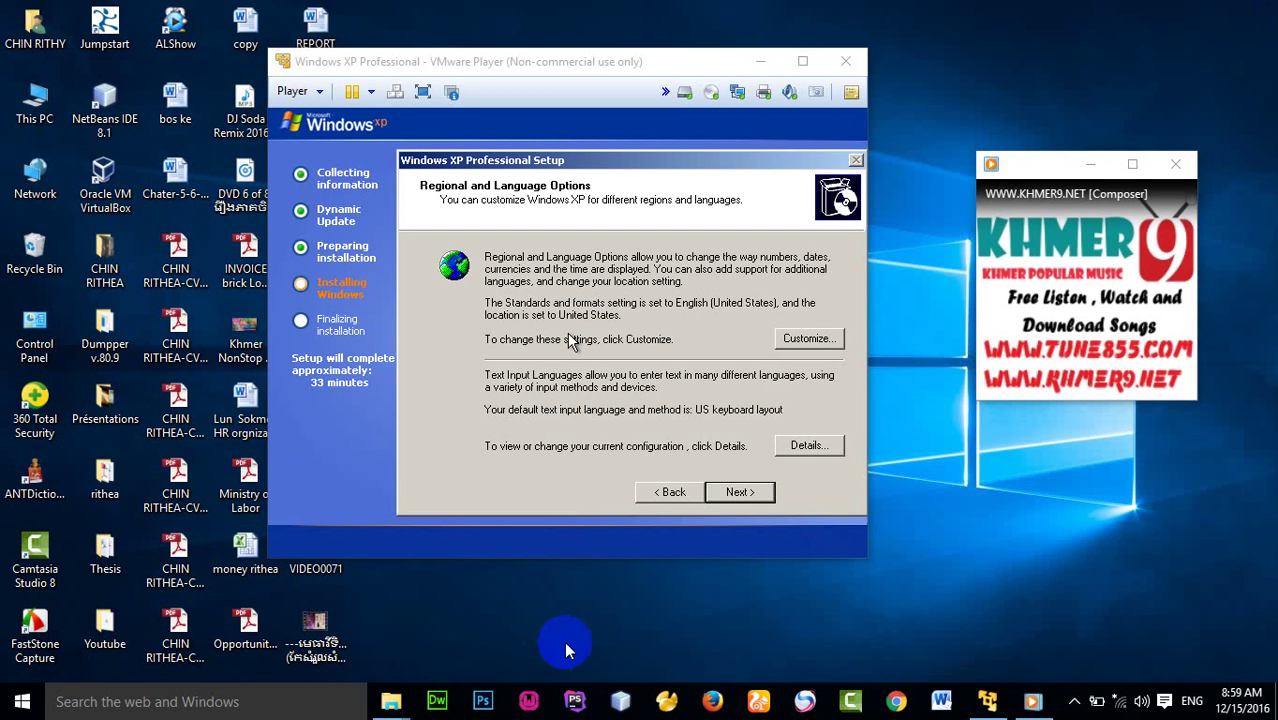
# Keep the default regional settings and enter the owner's name on Personalize Your Software
pyautogui.click(737, 495)
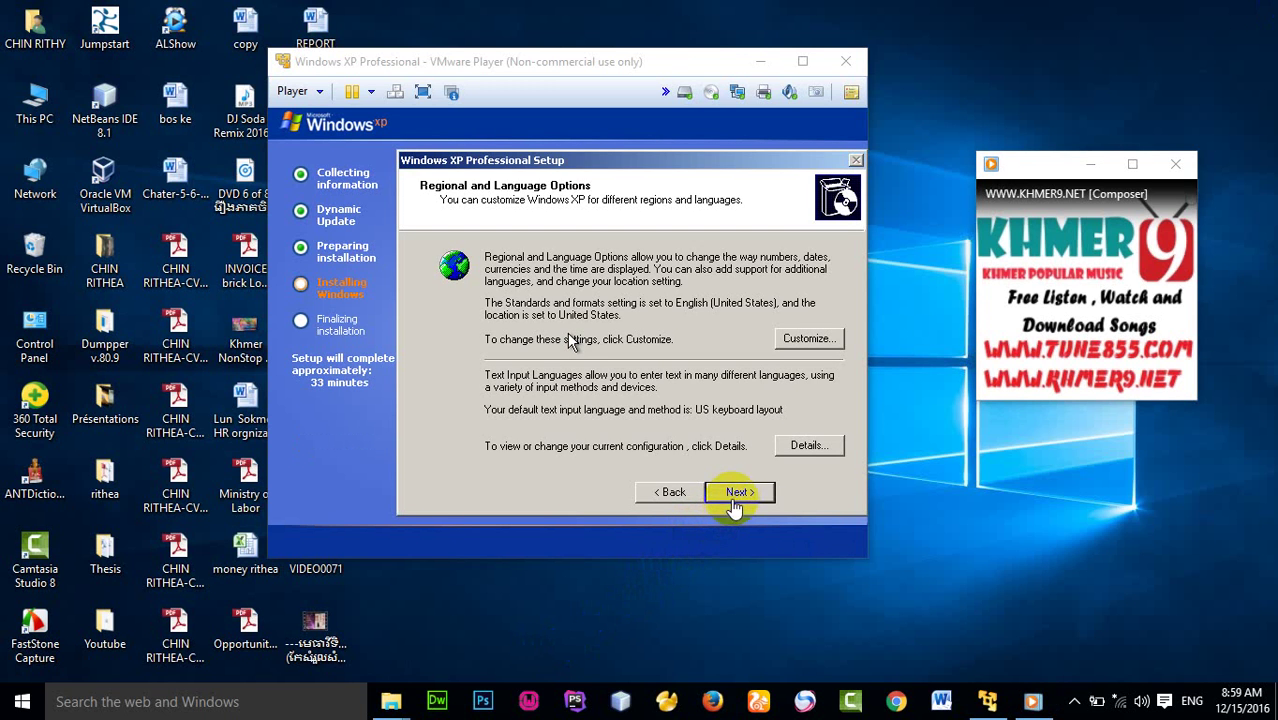
pyautogui.click(737, 495)
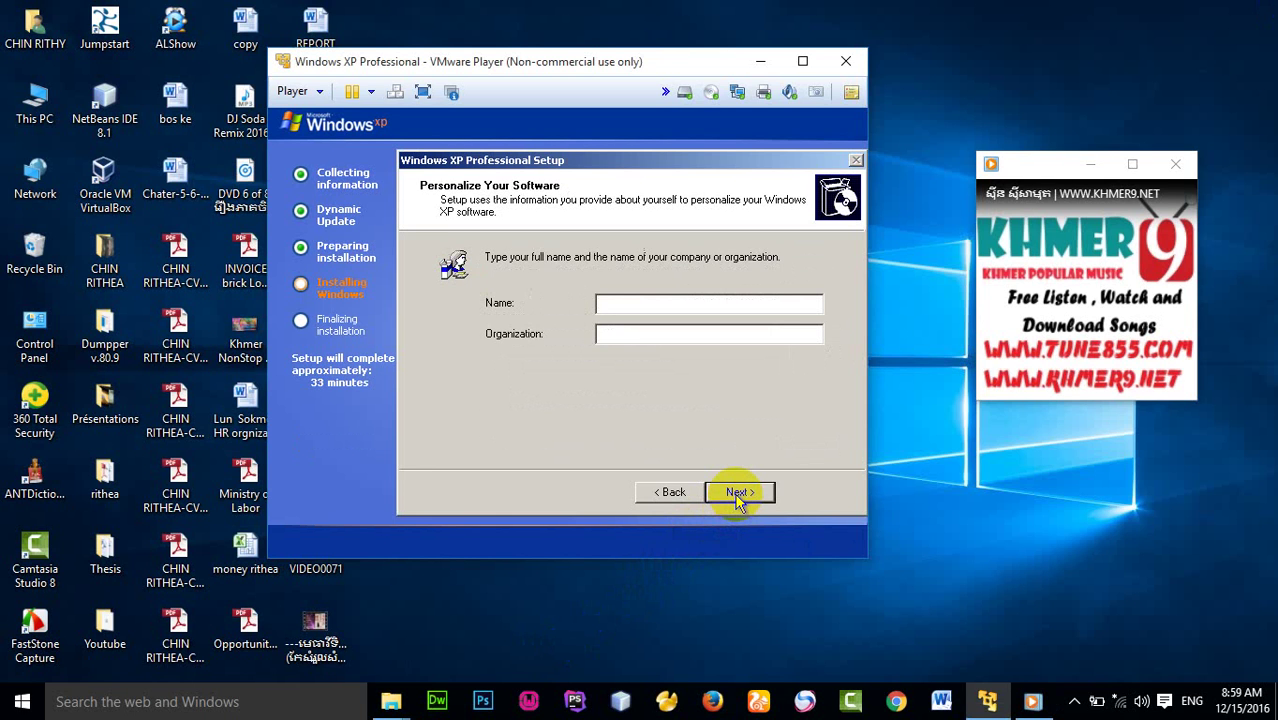
pyautogui.write('CHIN')
pyautogui.write(' RITHY')
pyautogui.write('W')
# Enter the organization 'Web Publishing' and continue to the Product Key page
pyautogui.press('BackSpace')
pyautogui.write('Web')
pyautogui.press('BackSpace')
pyautogui.press('BackSpace')
pyautogui.write('eb ')
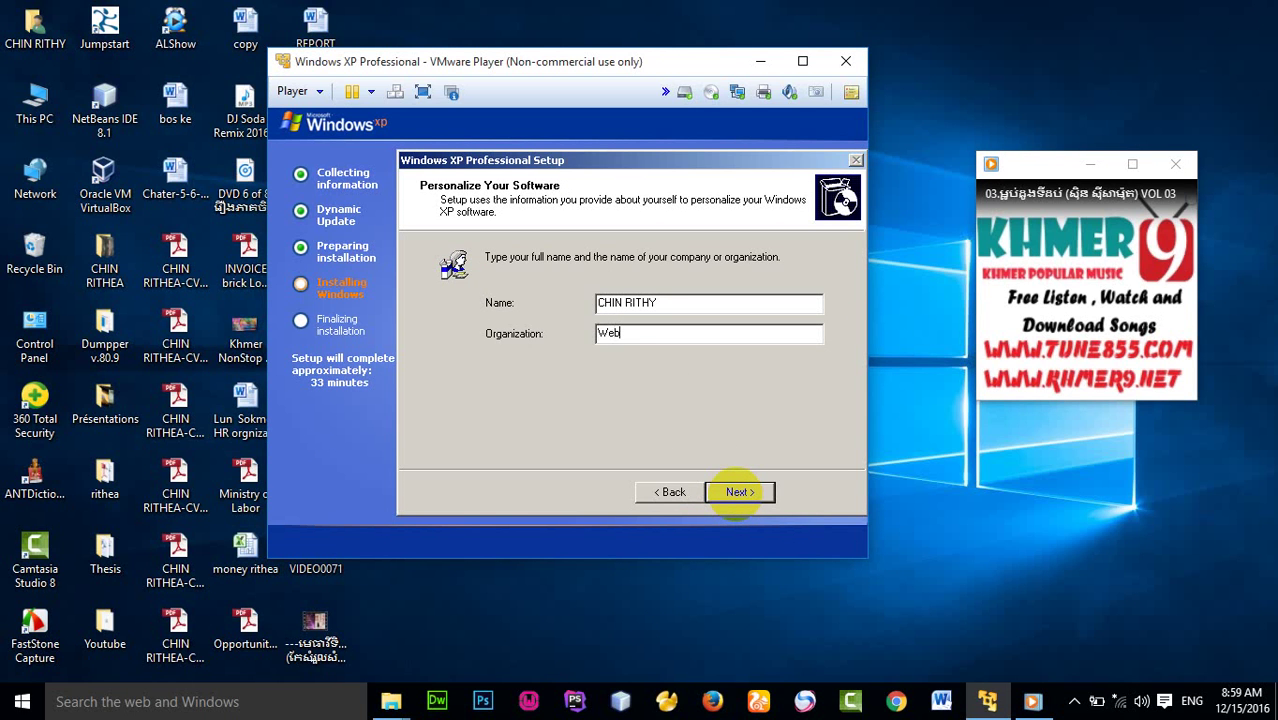
pyautogui.write('Publishing')
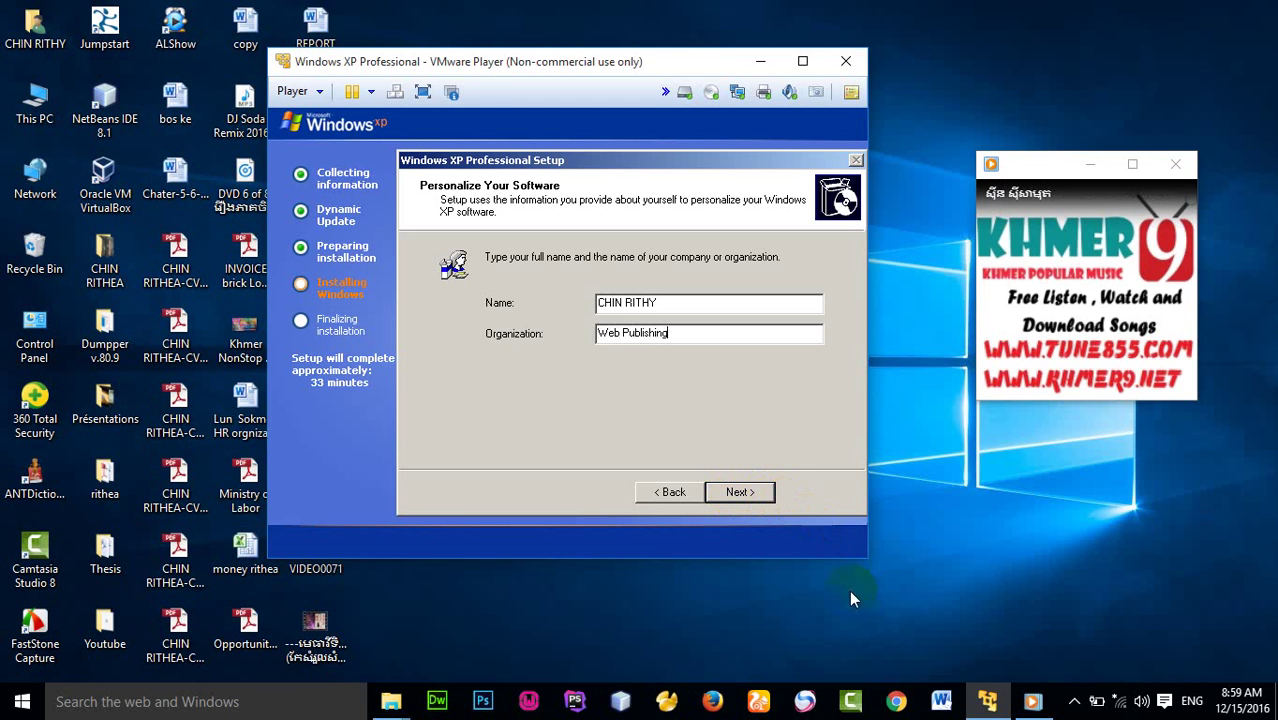
pyautogui.click(736, 492)
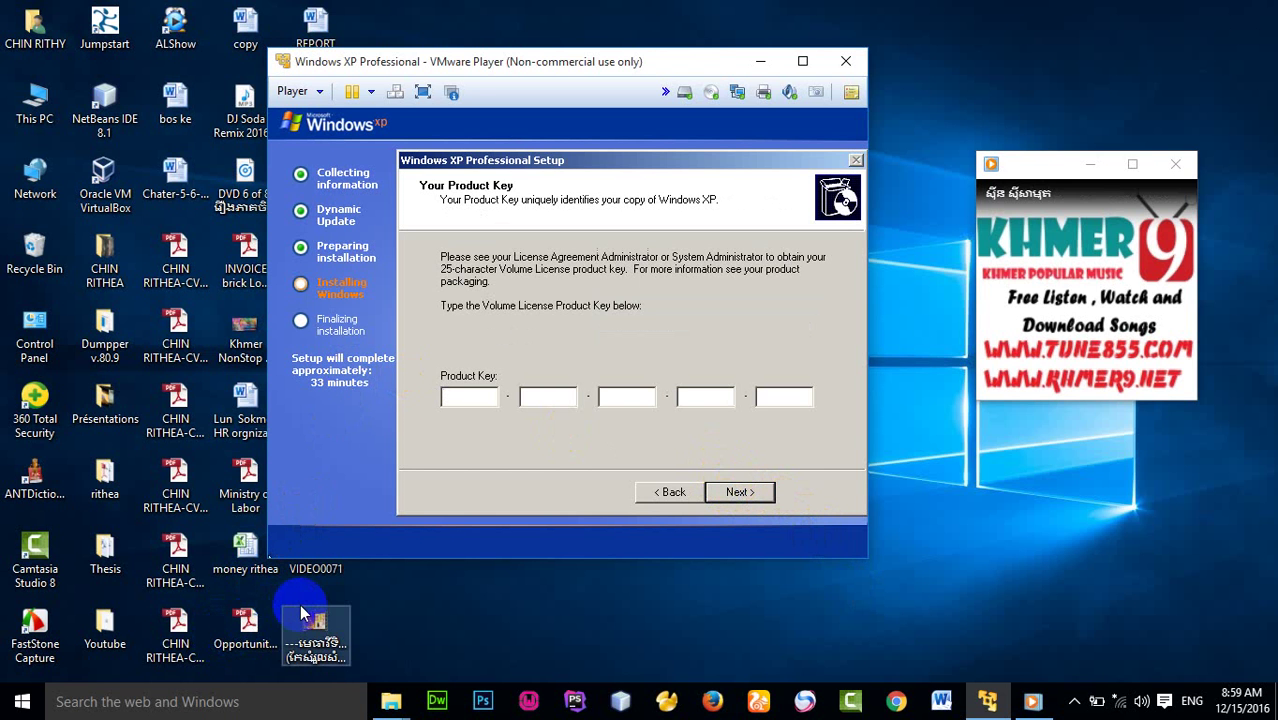
# Open the CD-KEY file from Youtube > Windows XP Pro SP3 32bit in Notepad, select the key, and return to setup
pyautogui.doubleClick(110, 625)
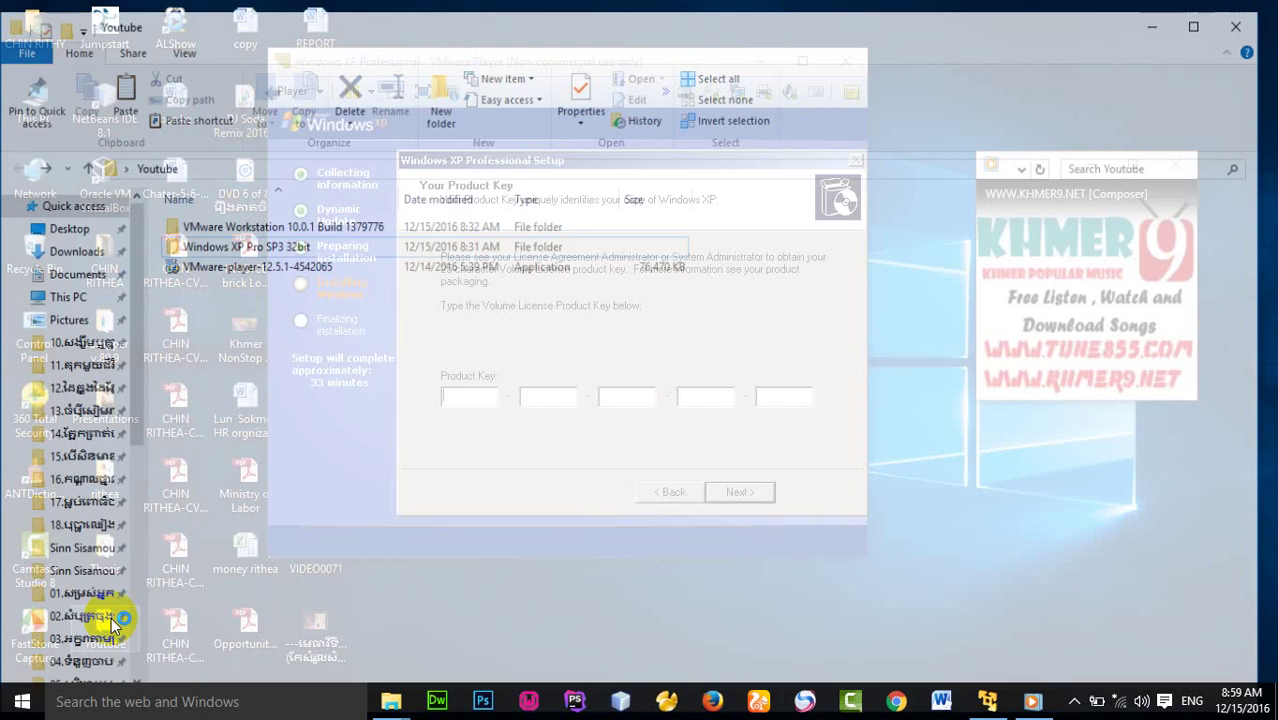
pyautogui.doubleClick(285, 233)
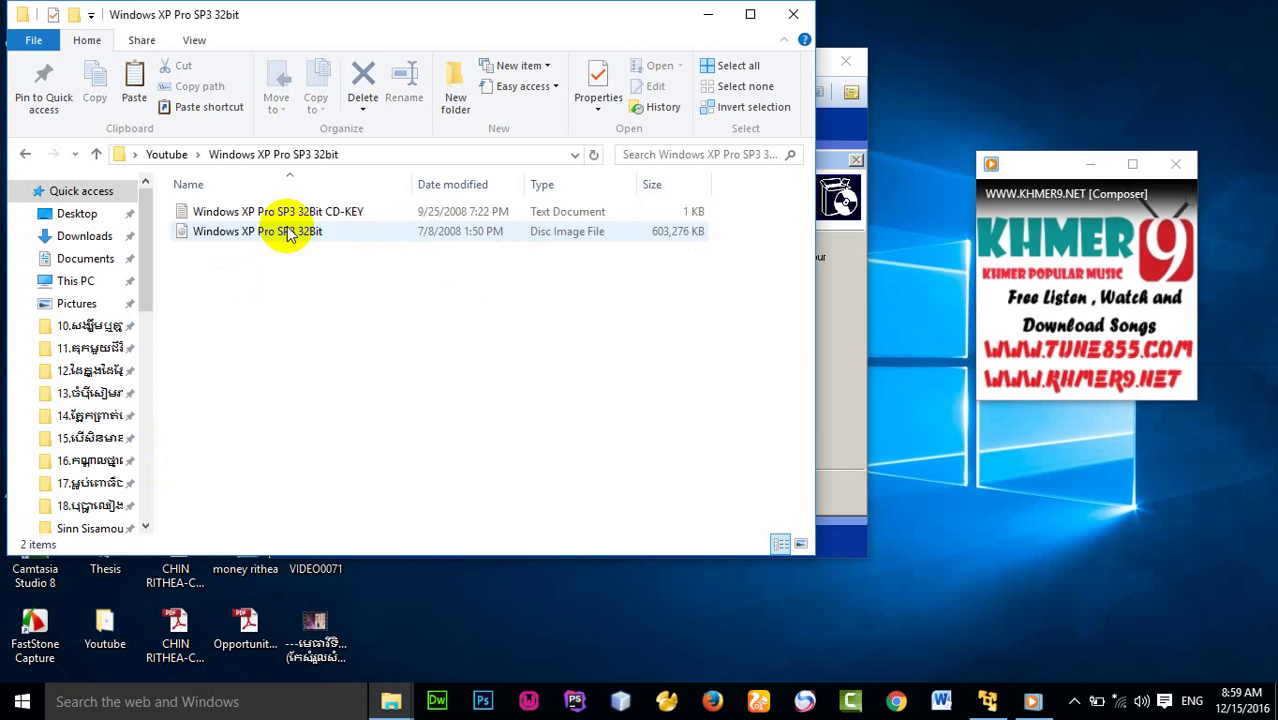
pyautogui.click(285, 211)
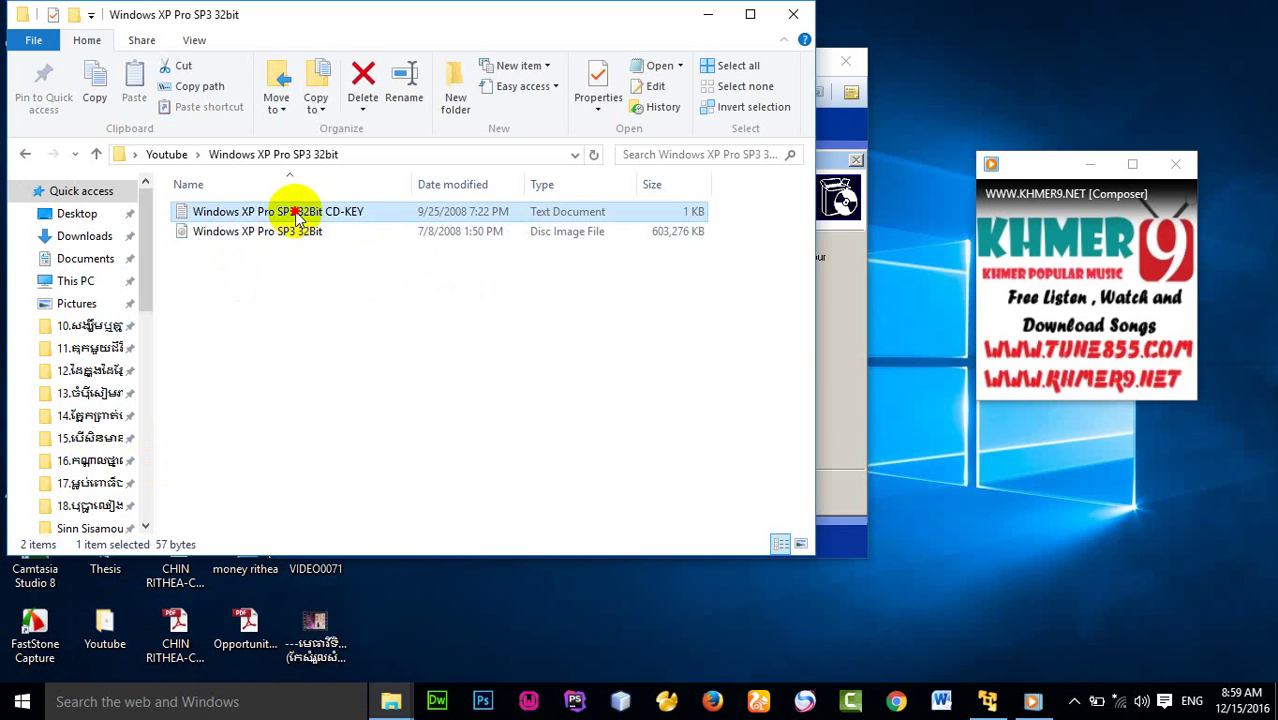
pyautogui.doubleClick(420, 214)
pyautogui.moveTo(1240, 98); pyautogui.dragTo(686, 300)
pyautogui.moveTo(788, 404); pyautogui.dragTo(333, 403)
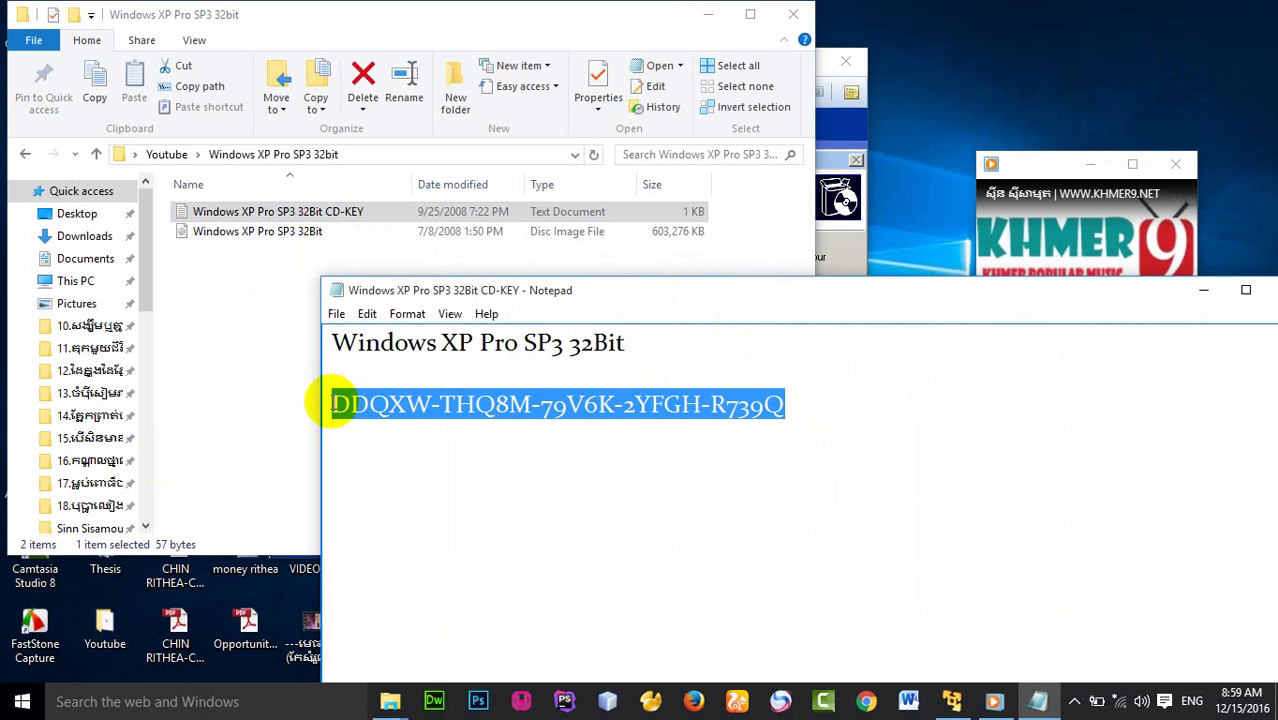
pyautogui.click(831, 140)
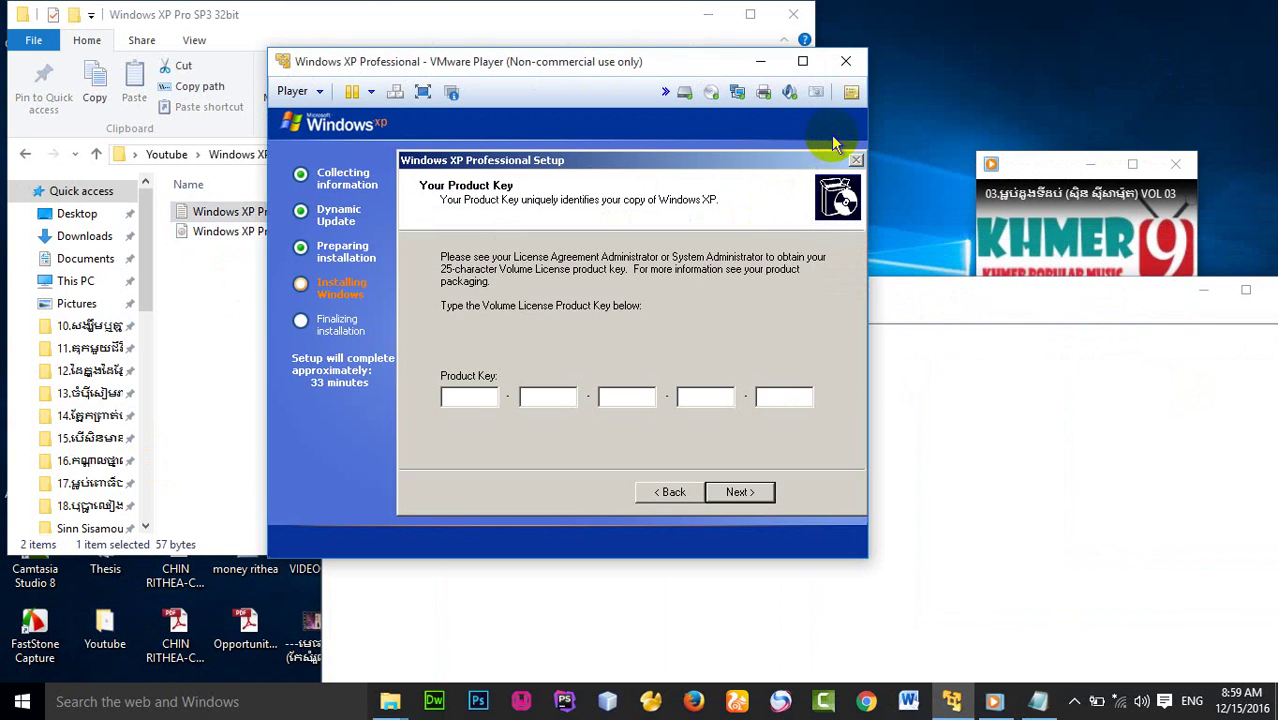
# Type the Windows XP product key from the Notepad file into the key boxes and proceed
pyautogui.rightClick(460, 397)
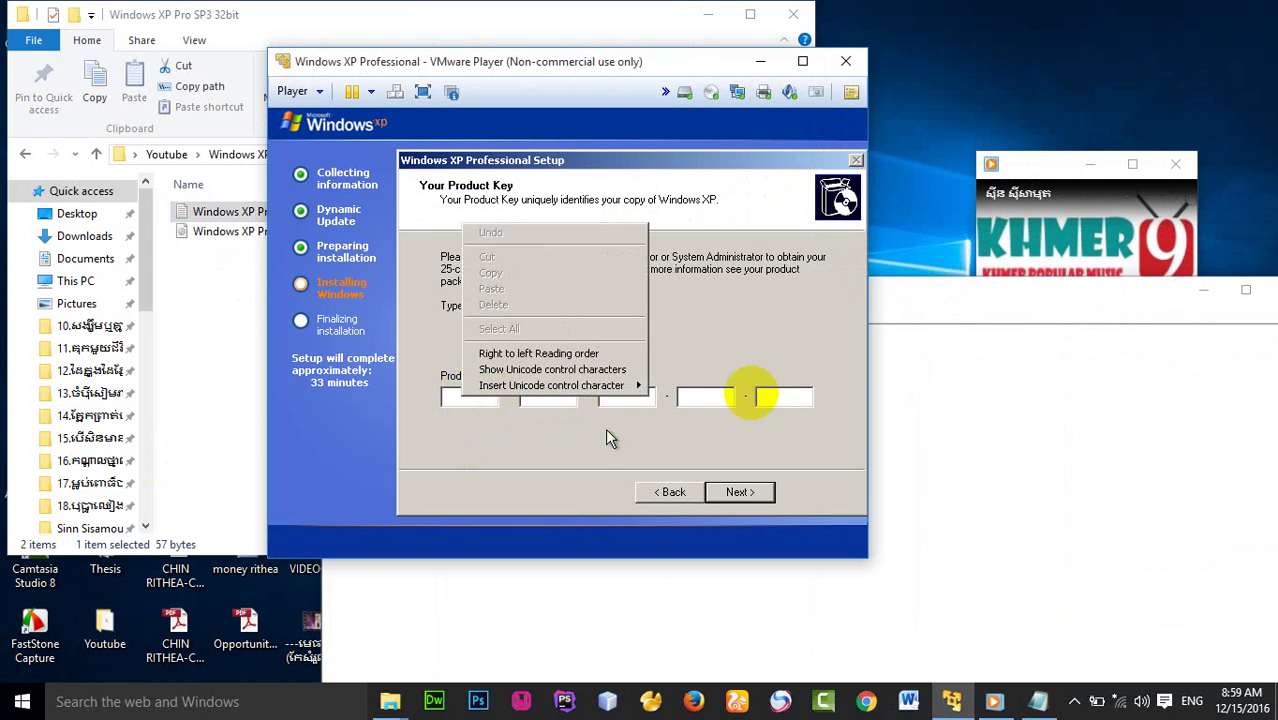
pyautogui.click(997, 372)
pyautogui.moveTo(813, 294); pyautogui.dragTo(918, 491)
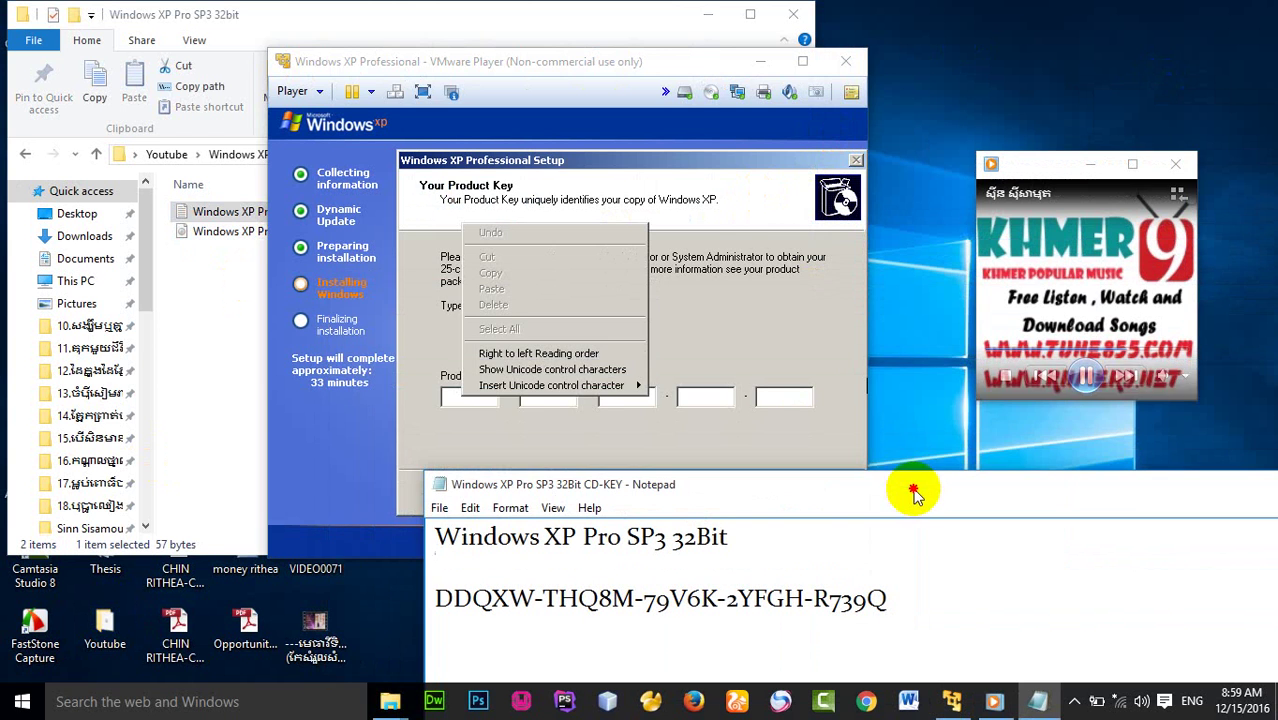
pyautogui.click(448, 398)
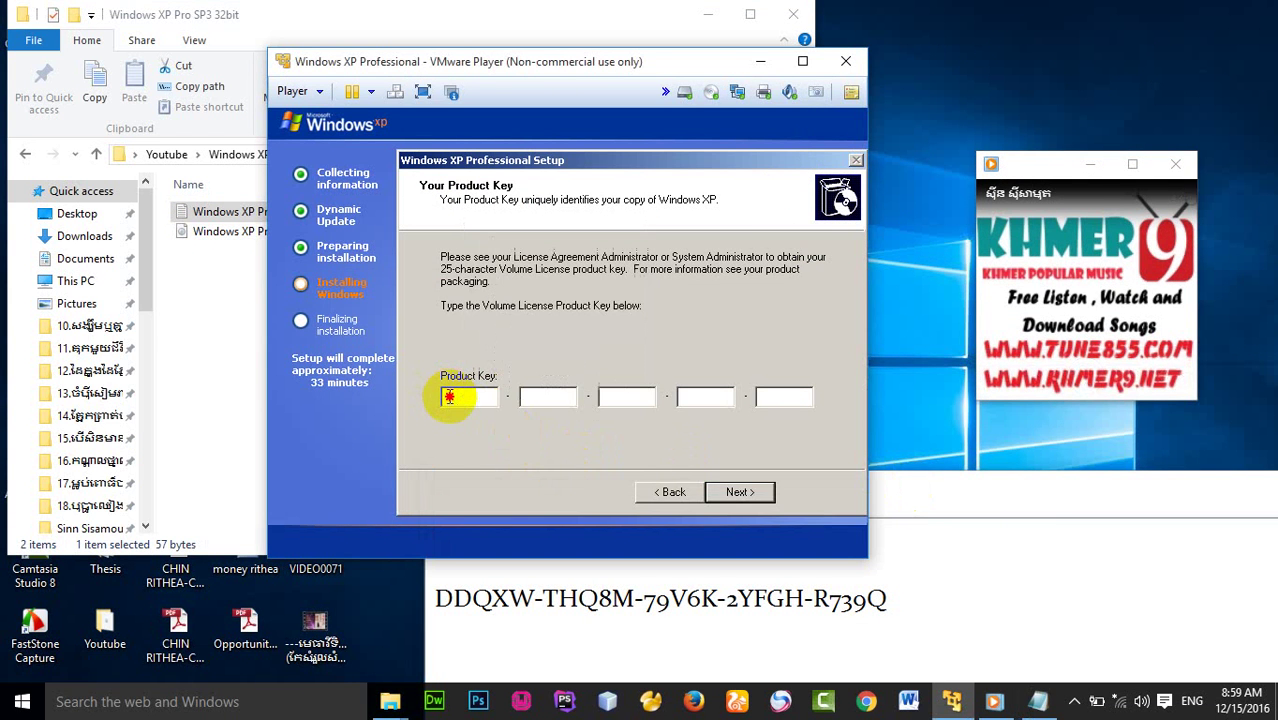
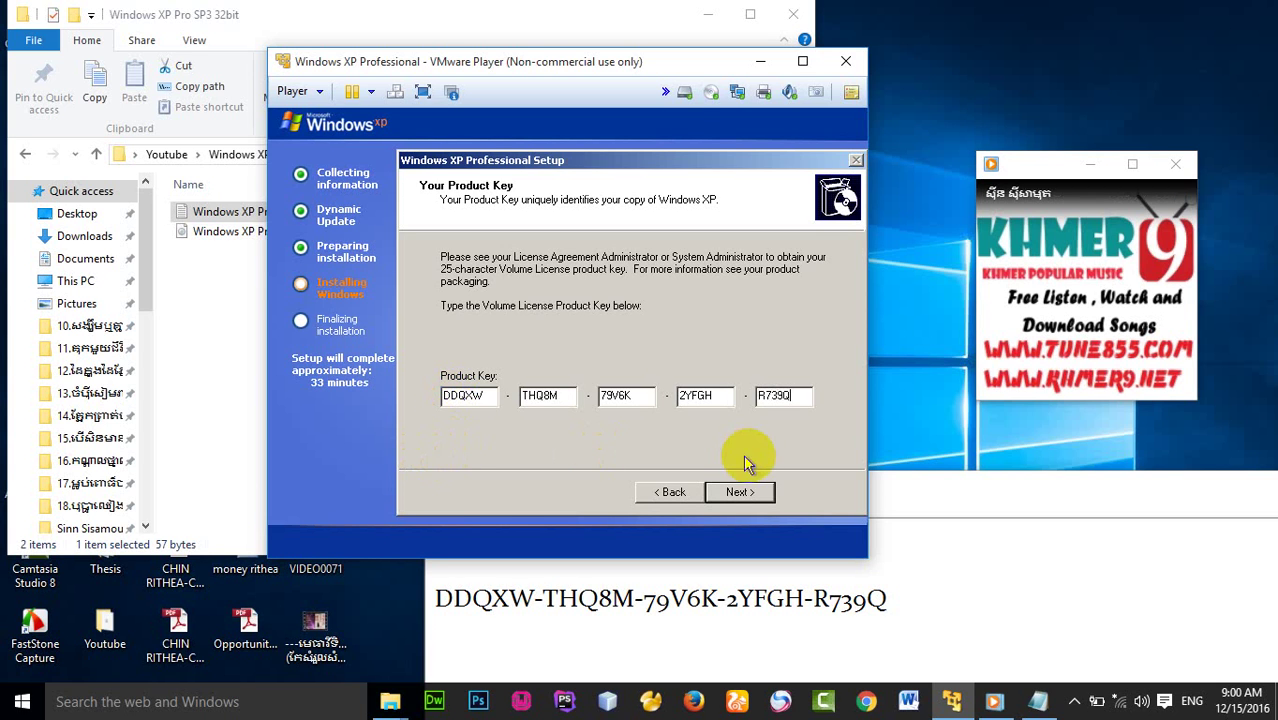
pyautogui.click(761, 490)
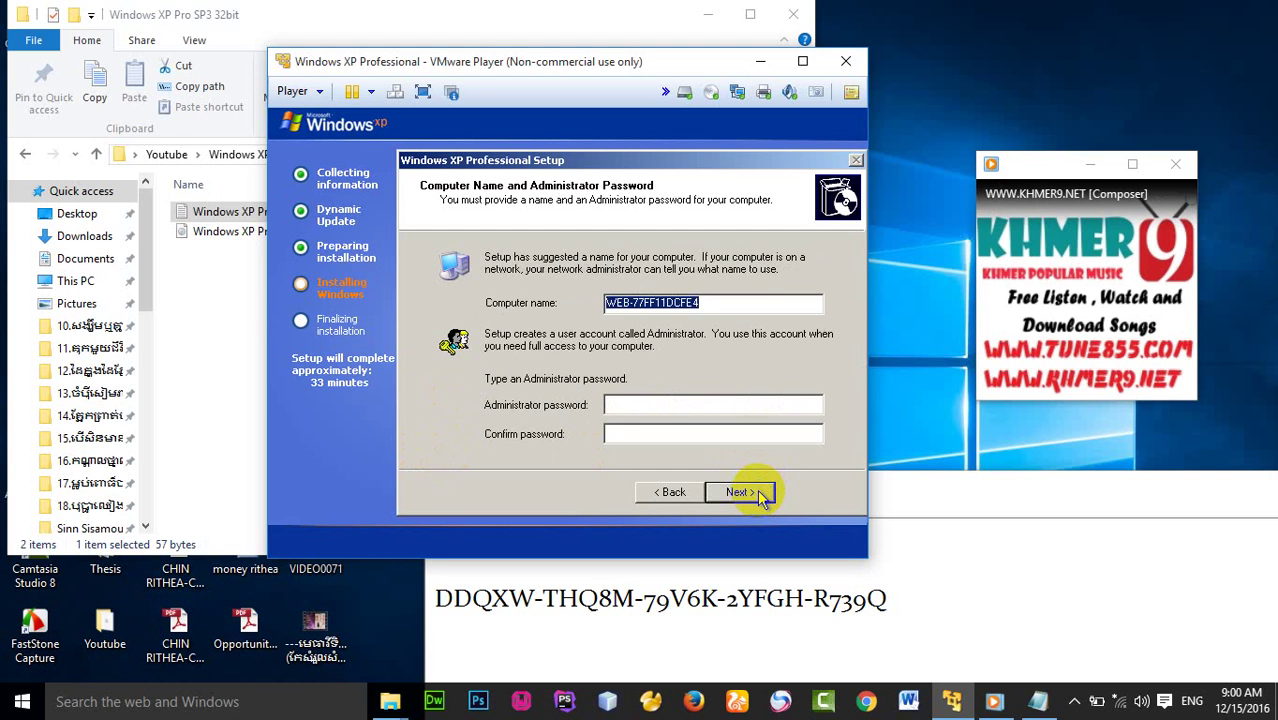
# Accept the suggested computer name and the default date, time and time zone
pyautogui.click(761, 492)
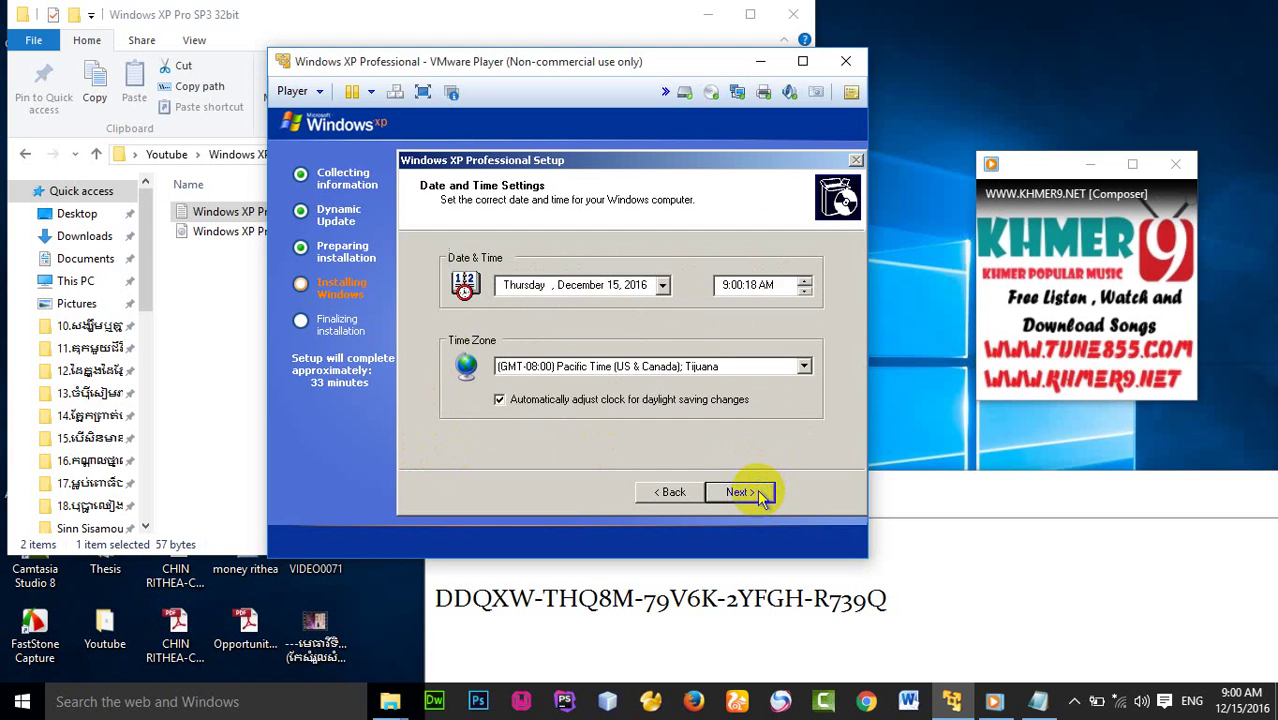
pyautogui.click(760, 494)
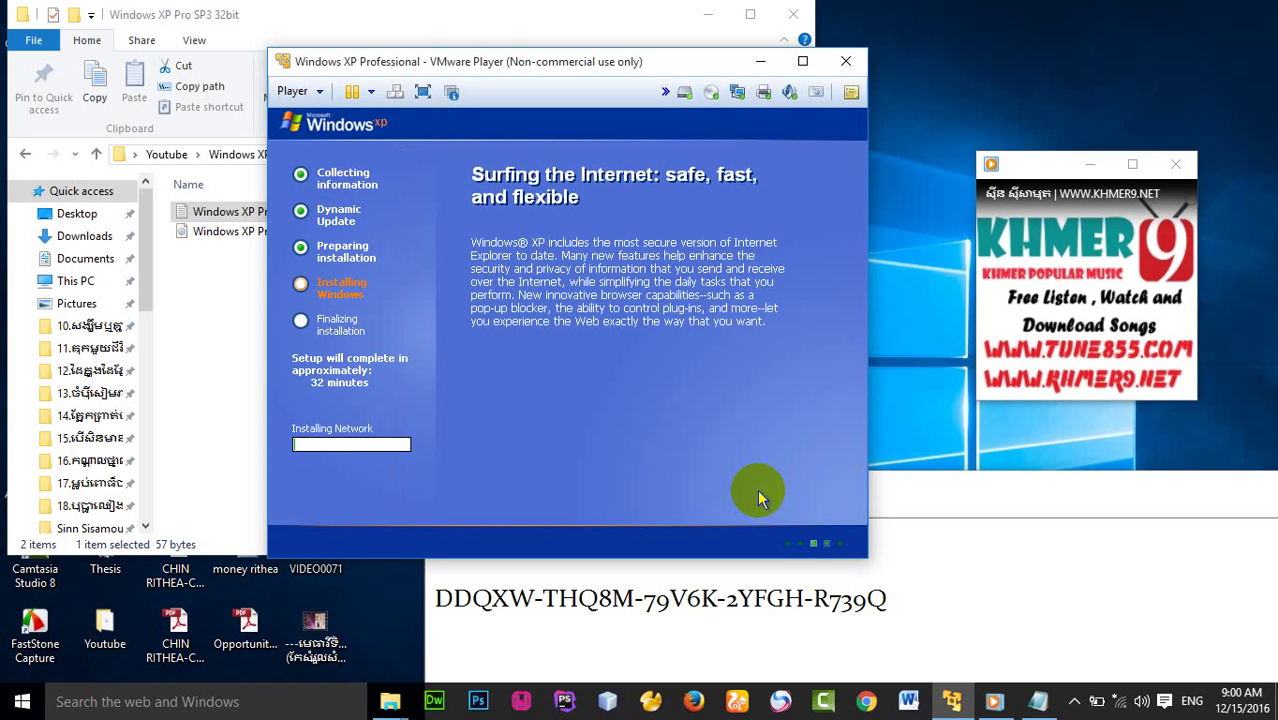
pyautogui.click(1003, 430)
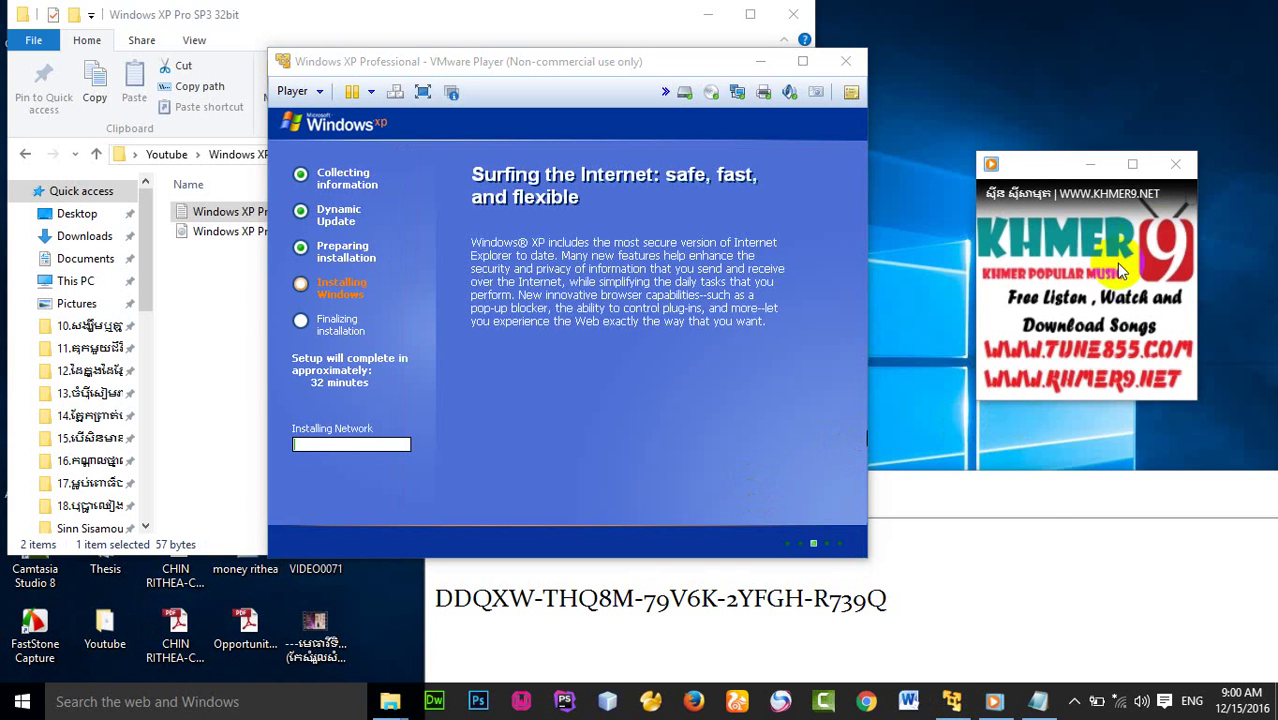
# Close the CD-key Notepad window and continue with Typical networking settings
pyautogui.moveTo(1155, 240)
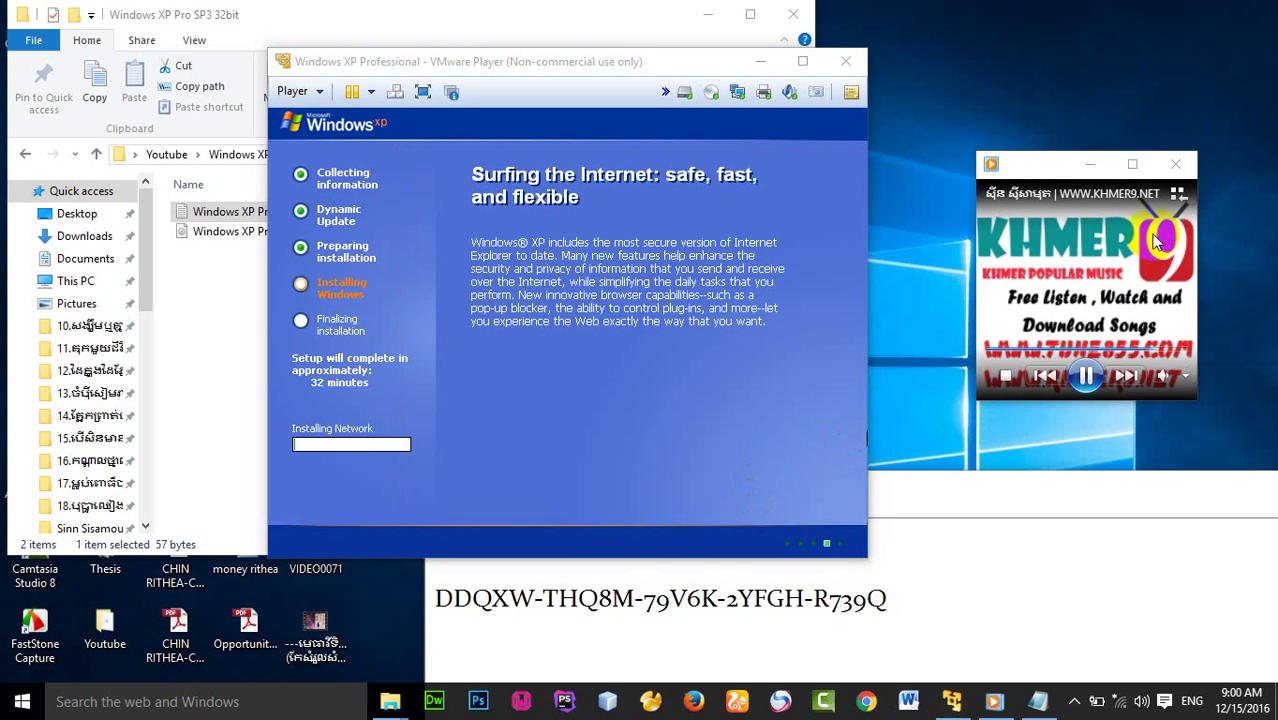
pyautogui.click(1058, 518)
pyautogui.moveTo(992, 485); pyautogui.dragTo(996, 476)
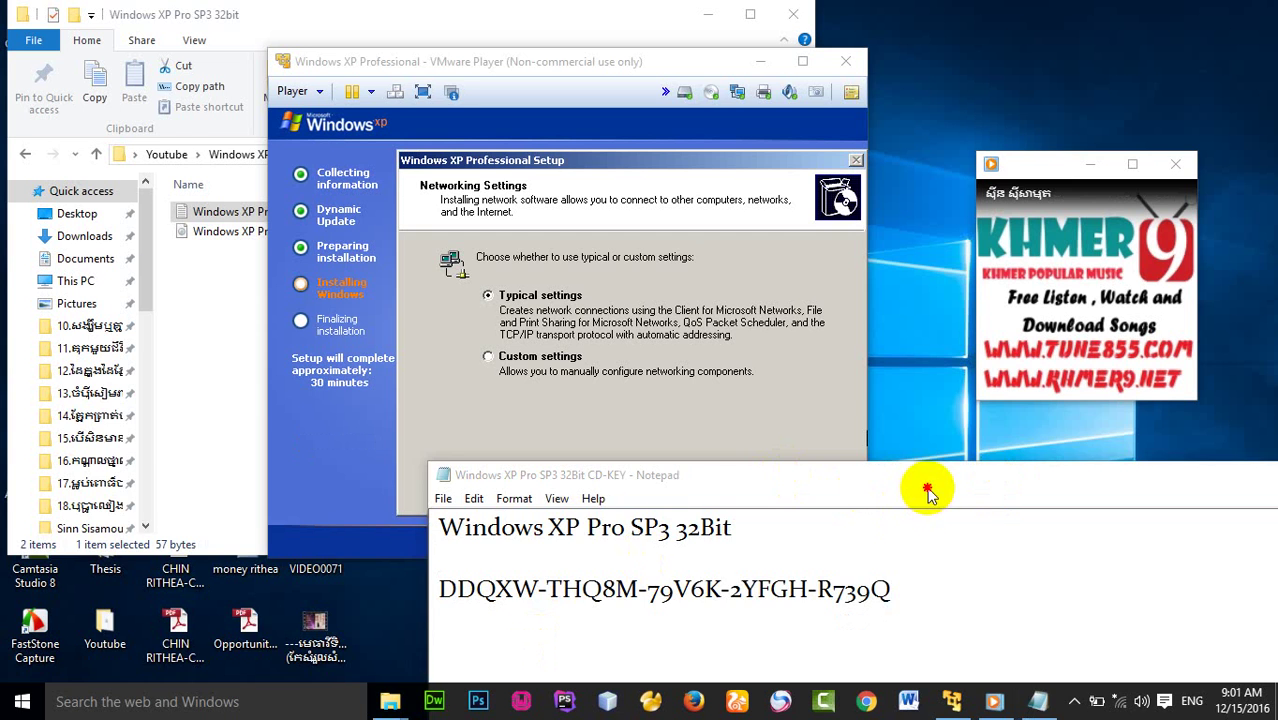
pyautogui.moveTo(920, 487); pyautogui.dragTo(490, 432)
pyautogui.click(966, 416)
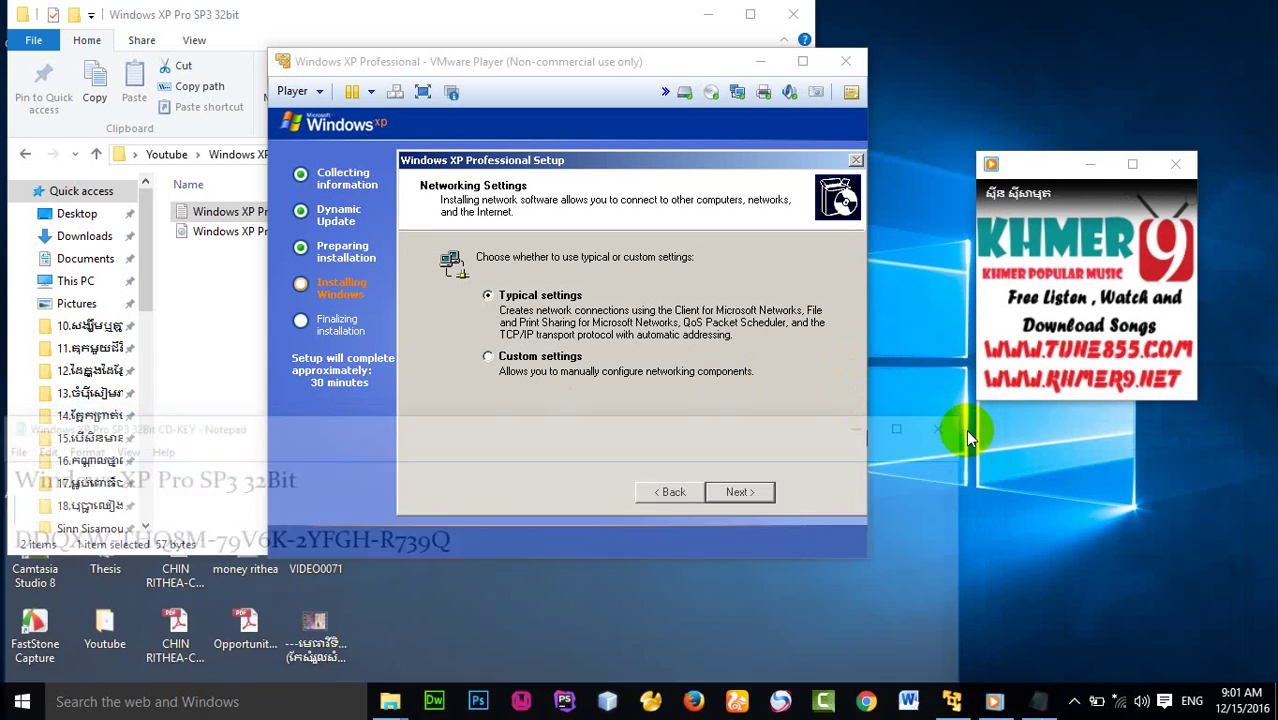
pyautogui.click(734, 494)
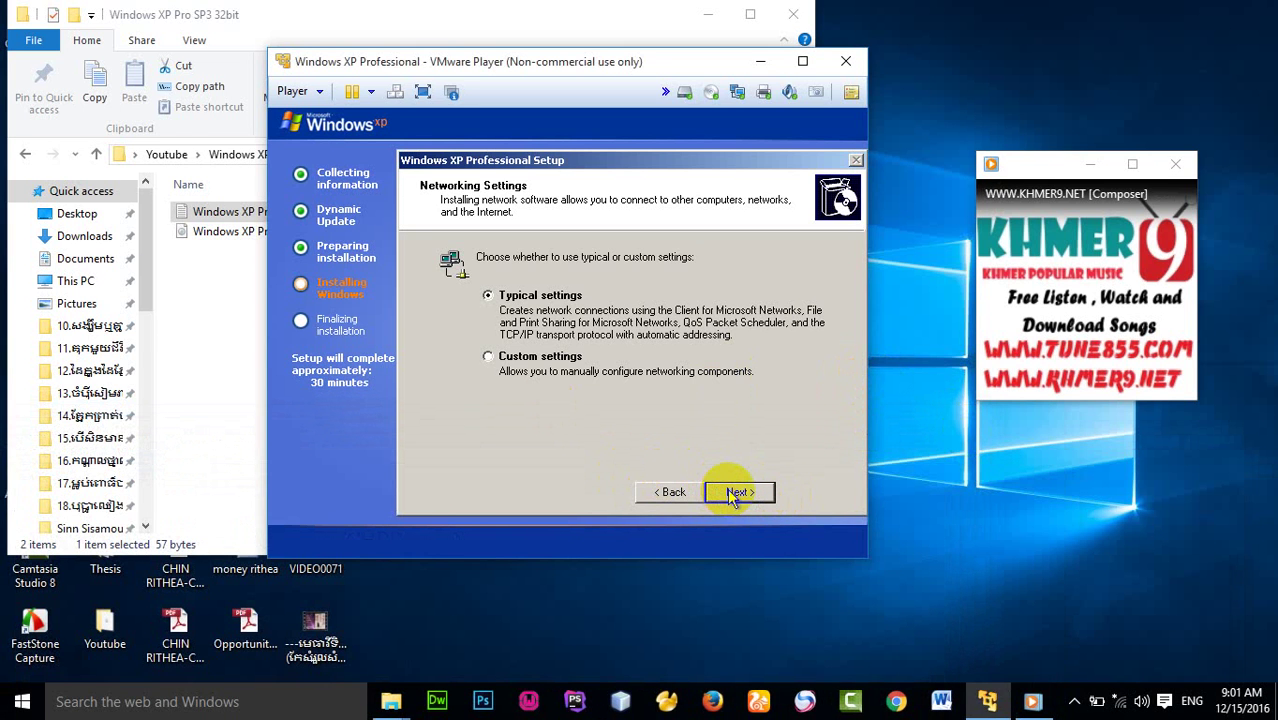
# Keep the default workgroup and let XP Setup finish installing and reboot
pyautogui.click(736, 494)
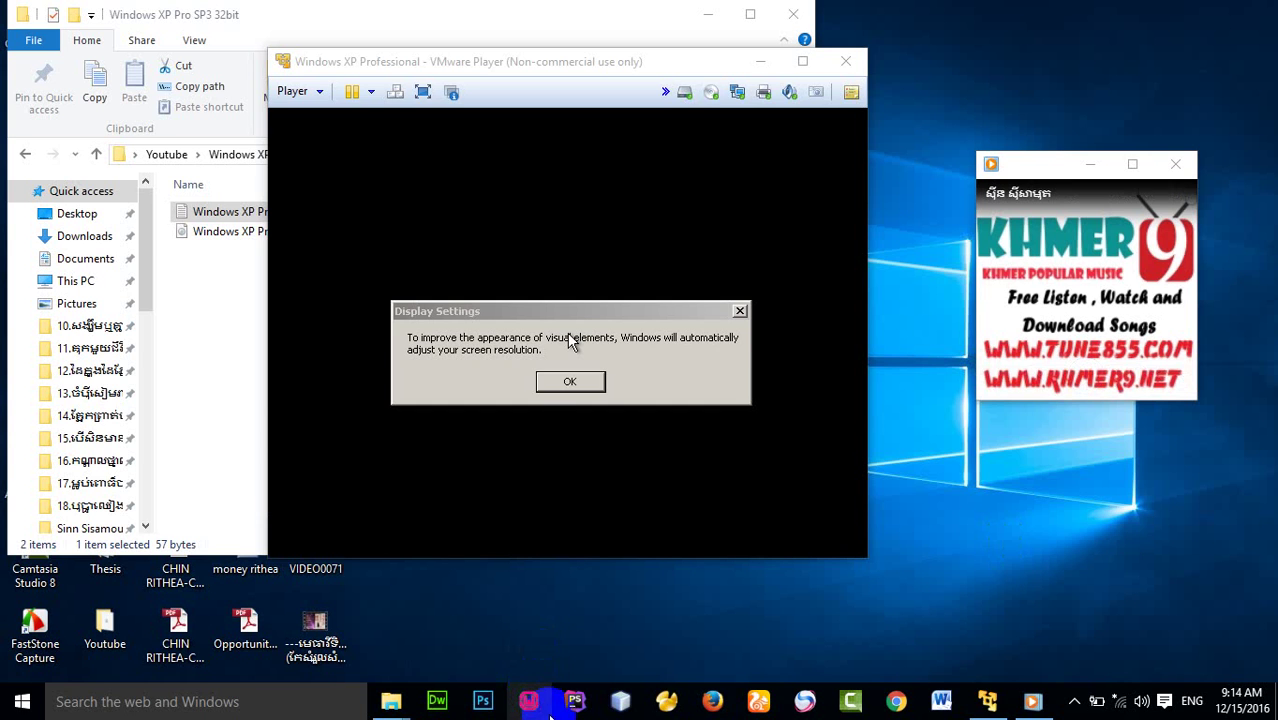
# Accept the automatic screen resolution change and keep the new monitor settings
pyautogui.click(590, 398)
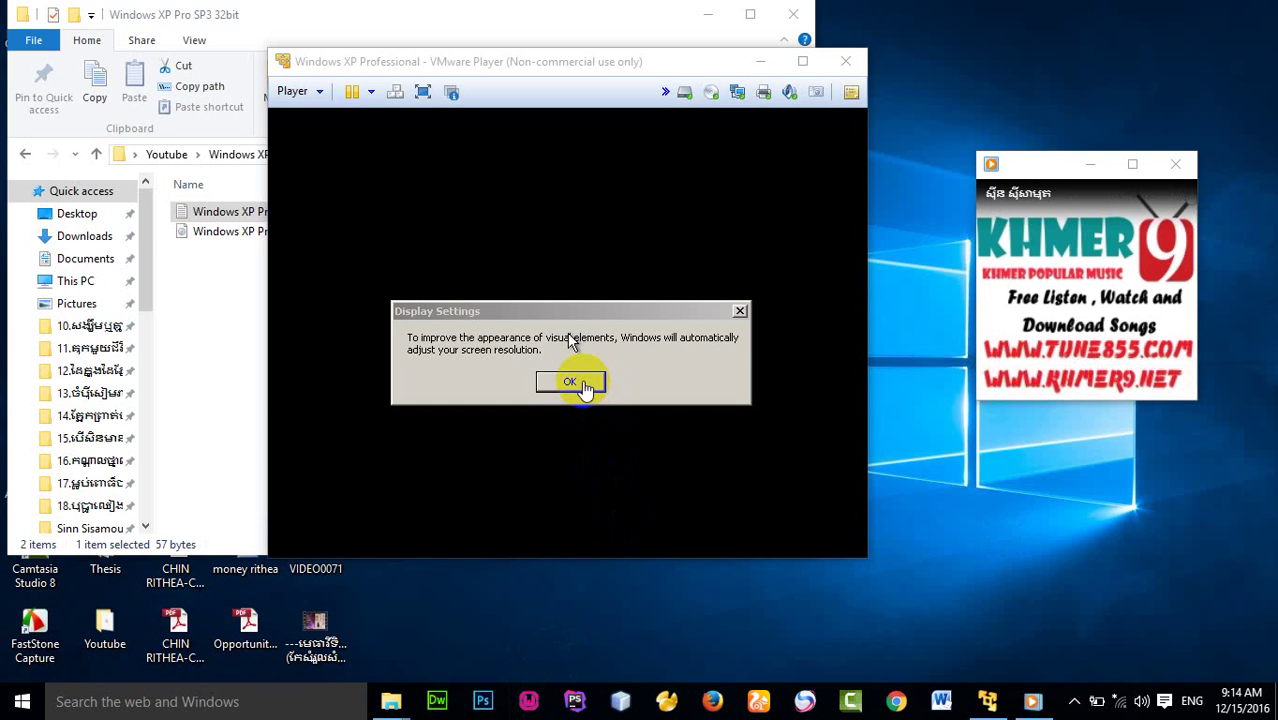
pyautogui.click(585, 390)
pyautogui.click(584, 382)
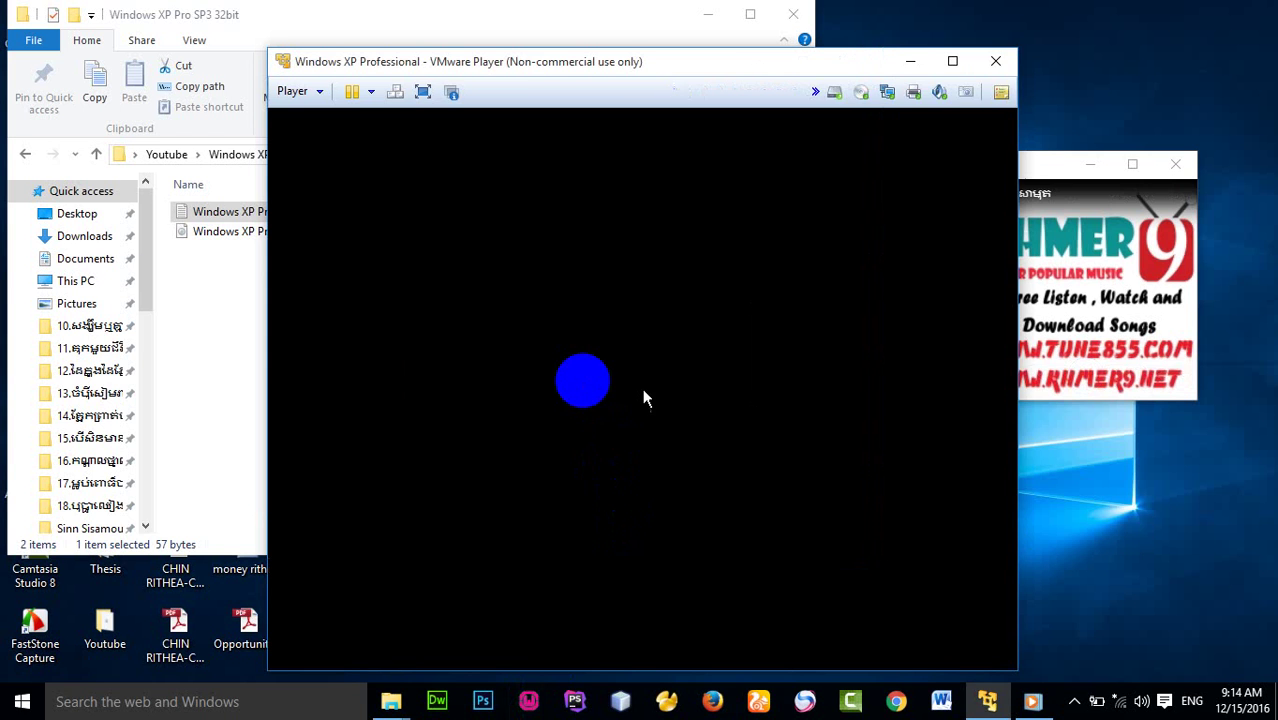
pyautogui.click(496, 246)
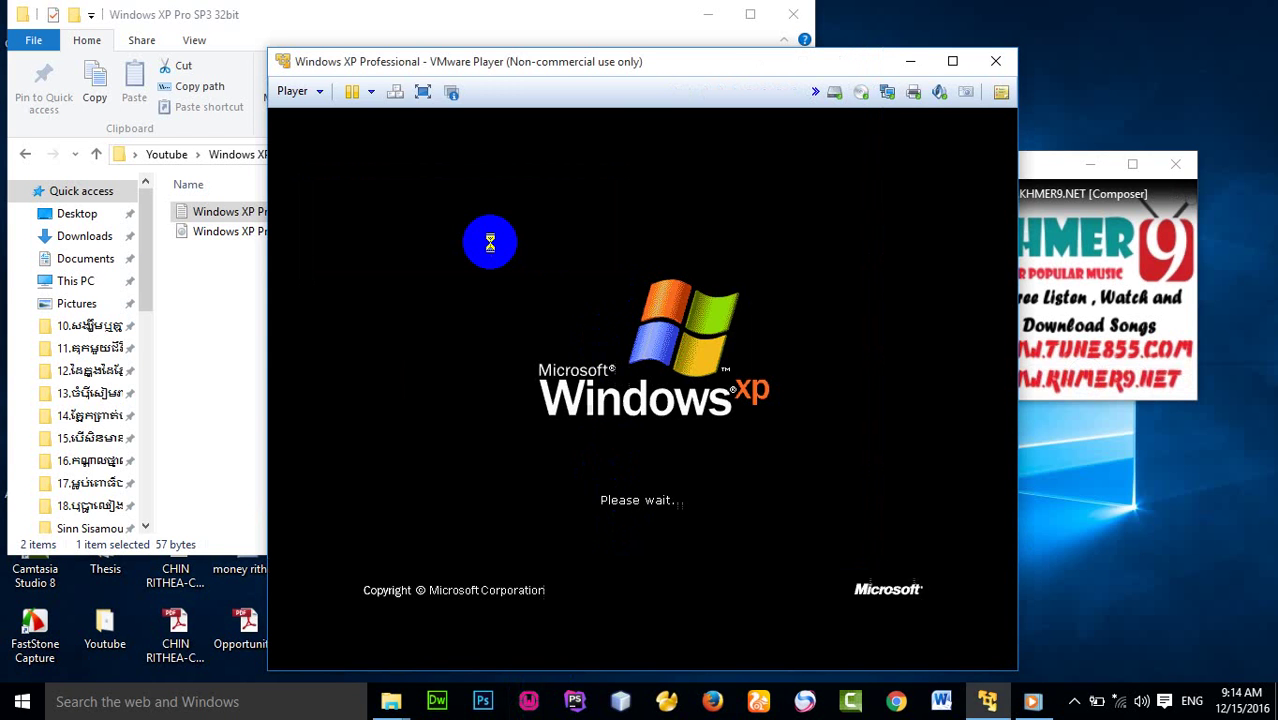
# Maximize, restore, and move the virtual machine window to the upper left
pyautogui.click(952, 62)
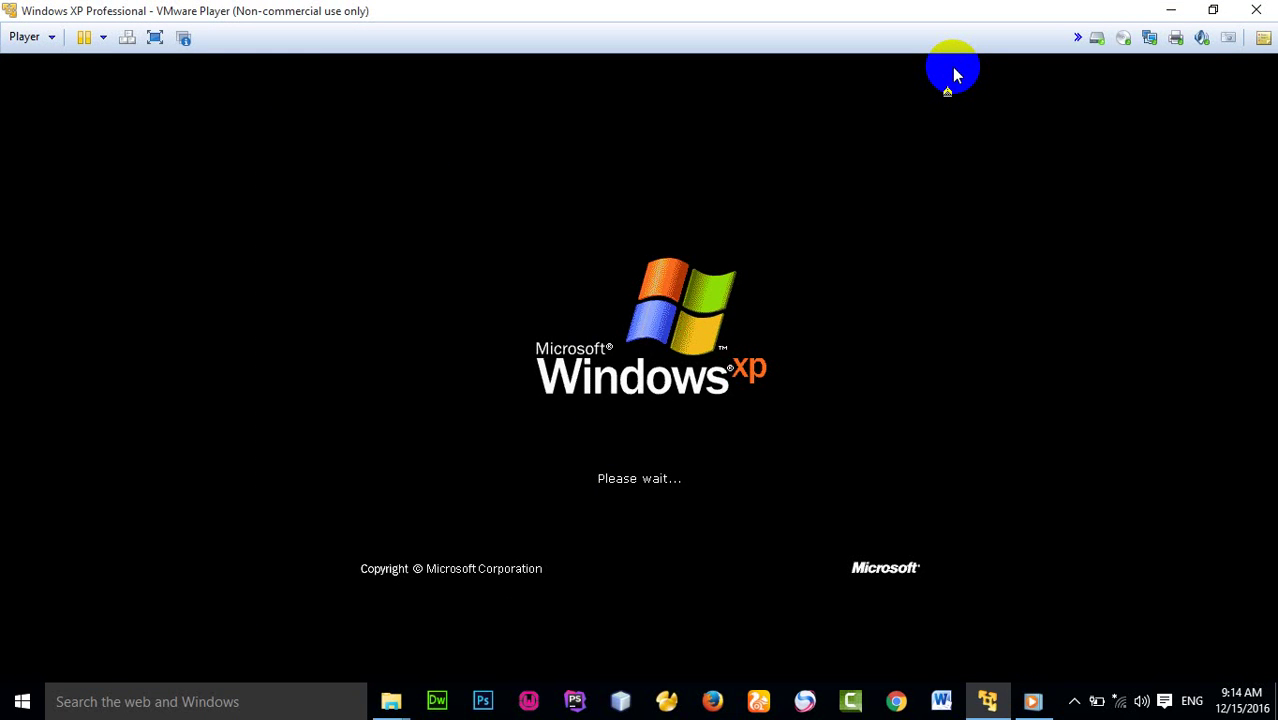
pyautogui.click(1216, 12)
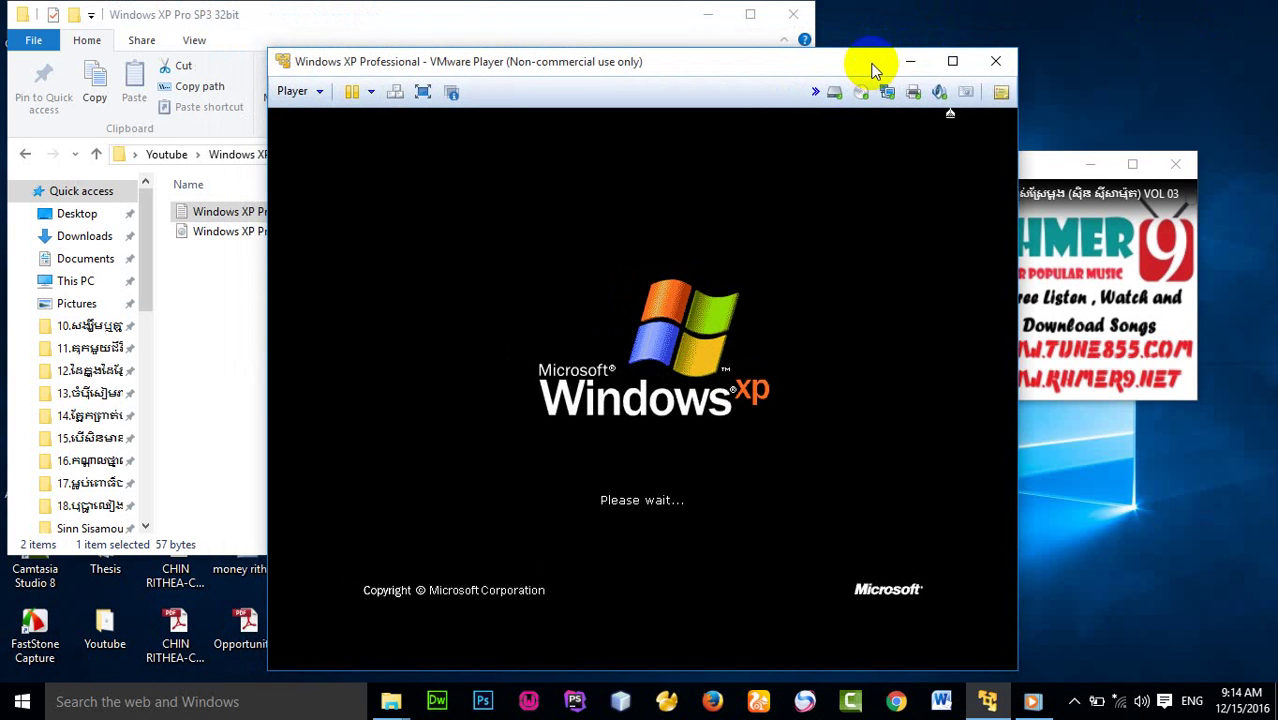
pyautogui.moveTo(872, 65); pyautogui.dragTo(676, 22)
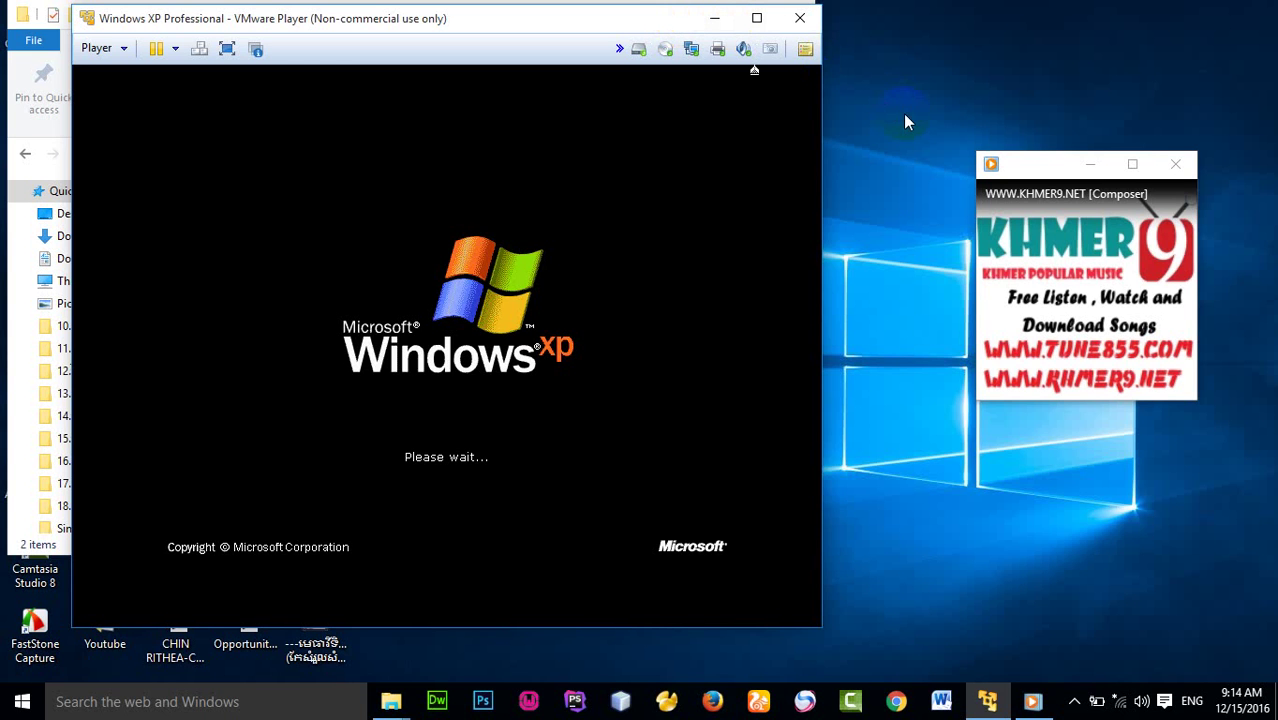
# Raise the music player's volume to 50
pyautogui.moveTo(1100, 310)
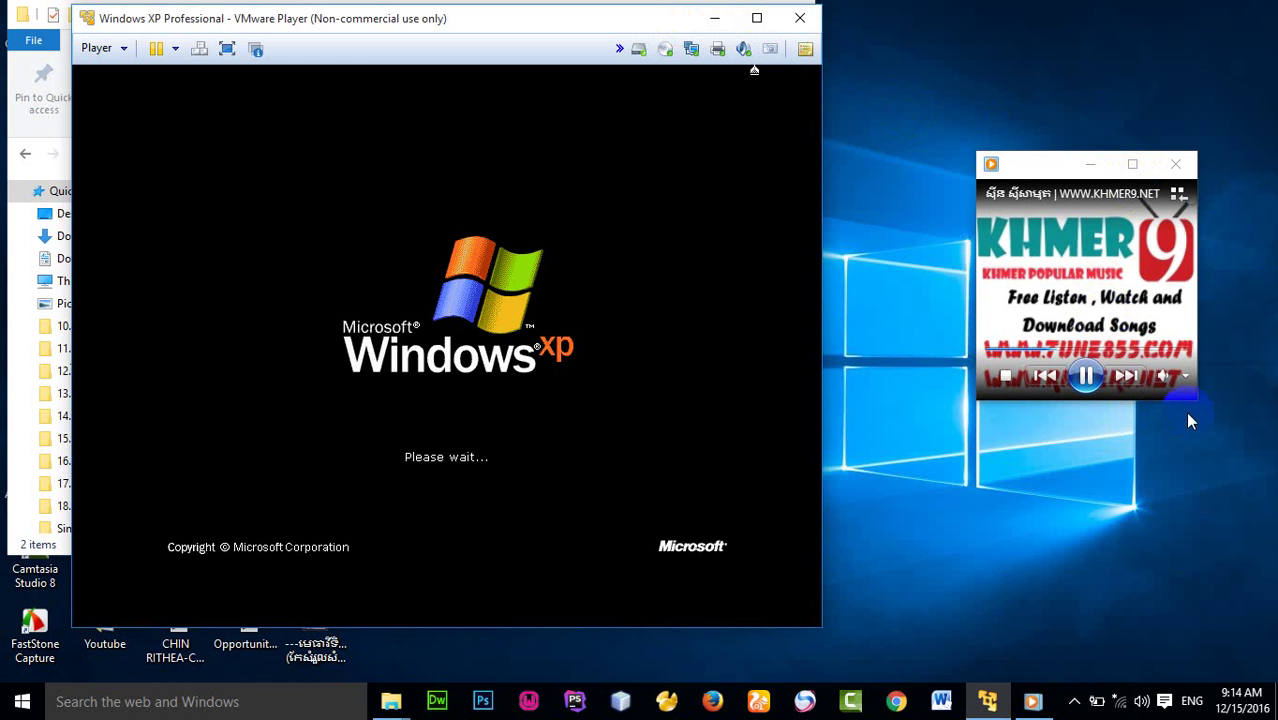
pyautogui.click(1184, 378)
pyautogui.moveTo(1147, 388); pyautogui.dragTo(1158, 384)
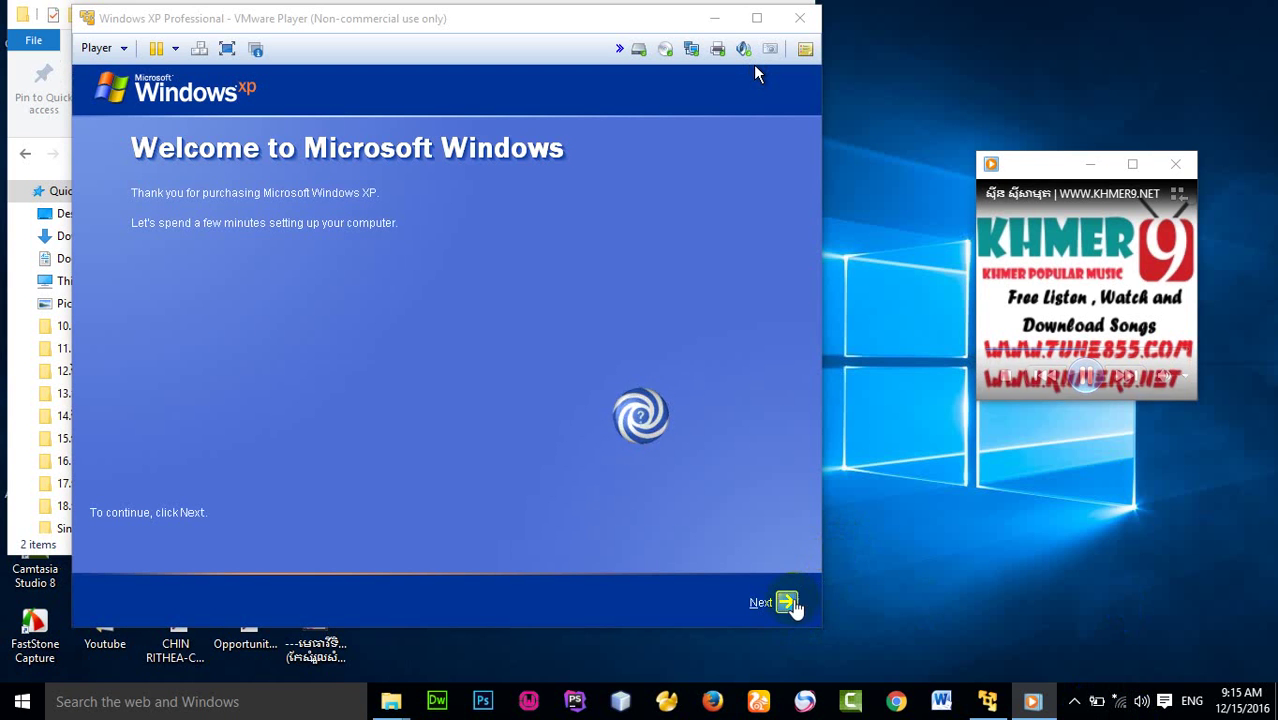
# Start the welcome setup with automatic updates off and skip the internet connectivity check
pyautogui.click(788, 602)
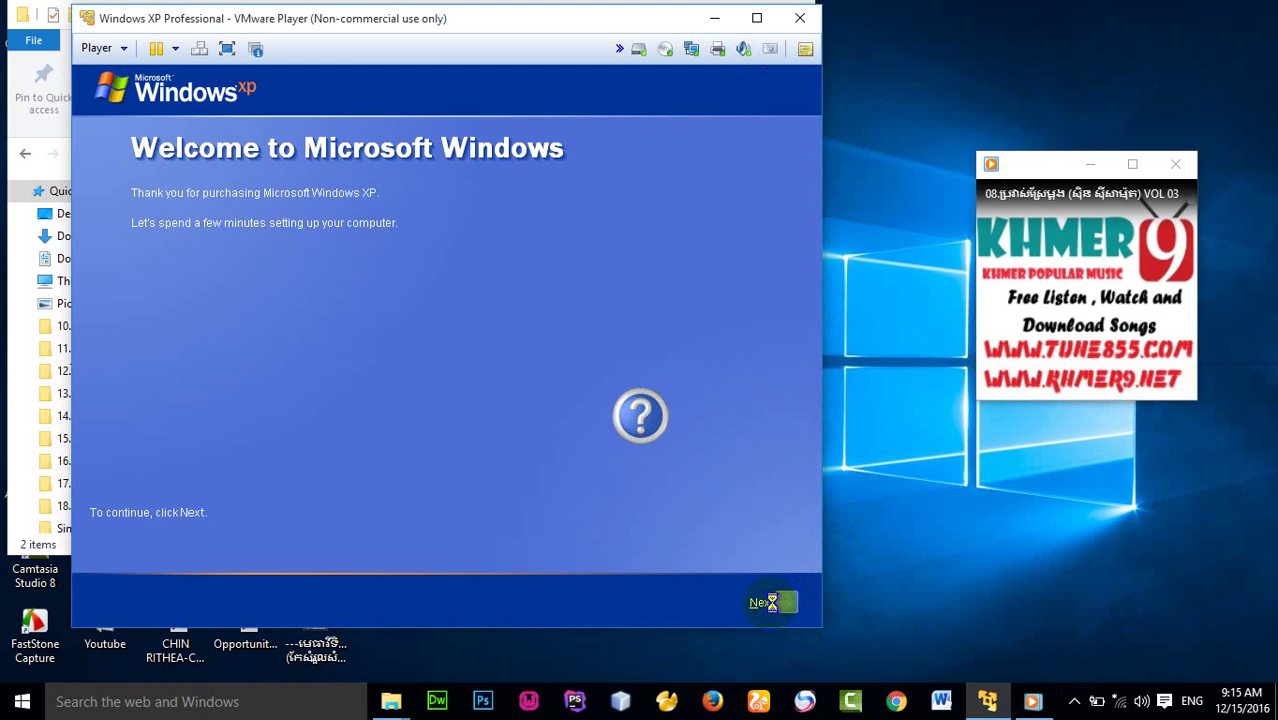
pyautogui.click(775, 605)
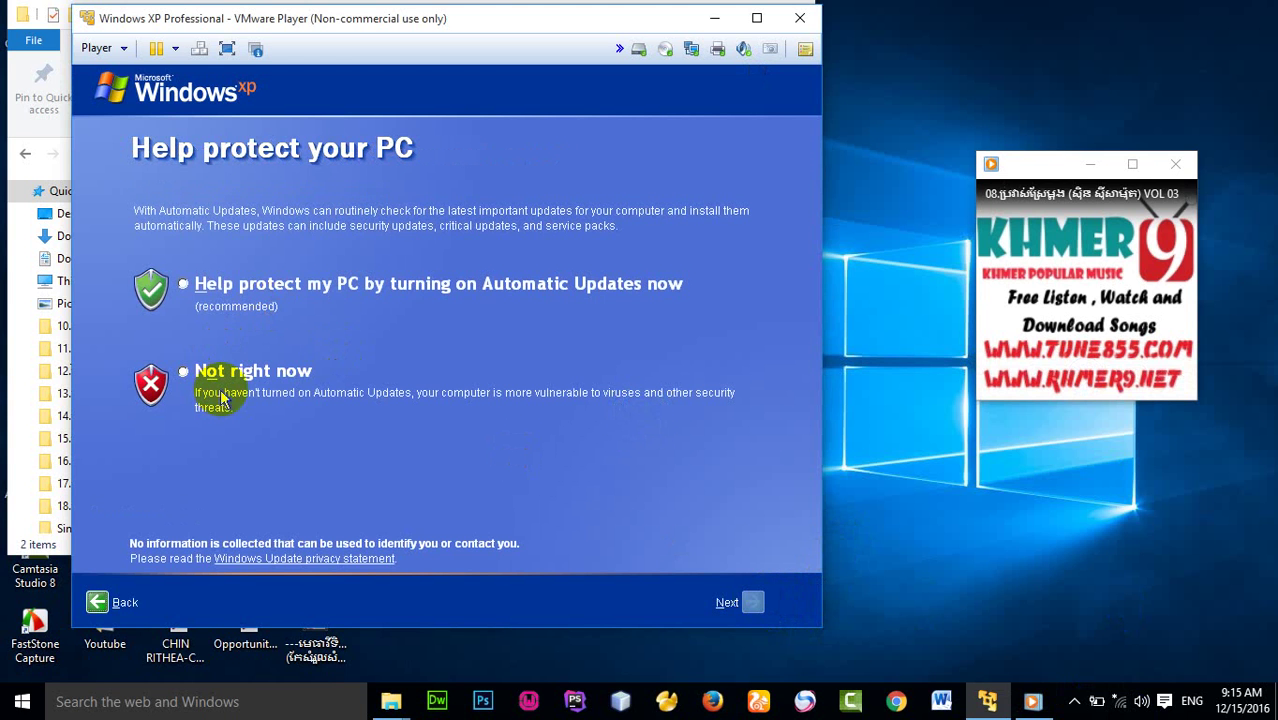
pyautogui.click(228, 388)
pyautogui.click(752, 604)
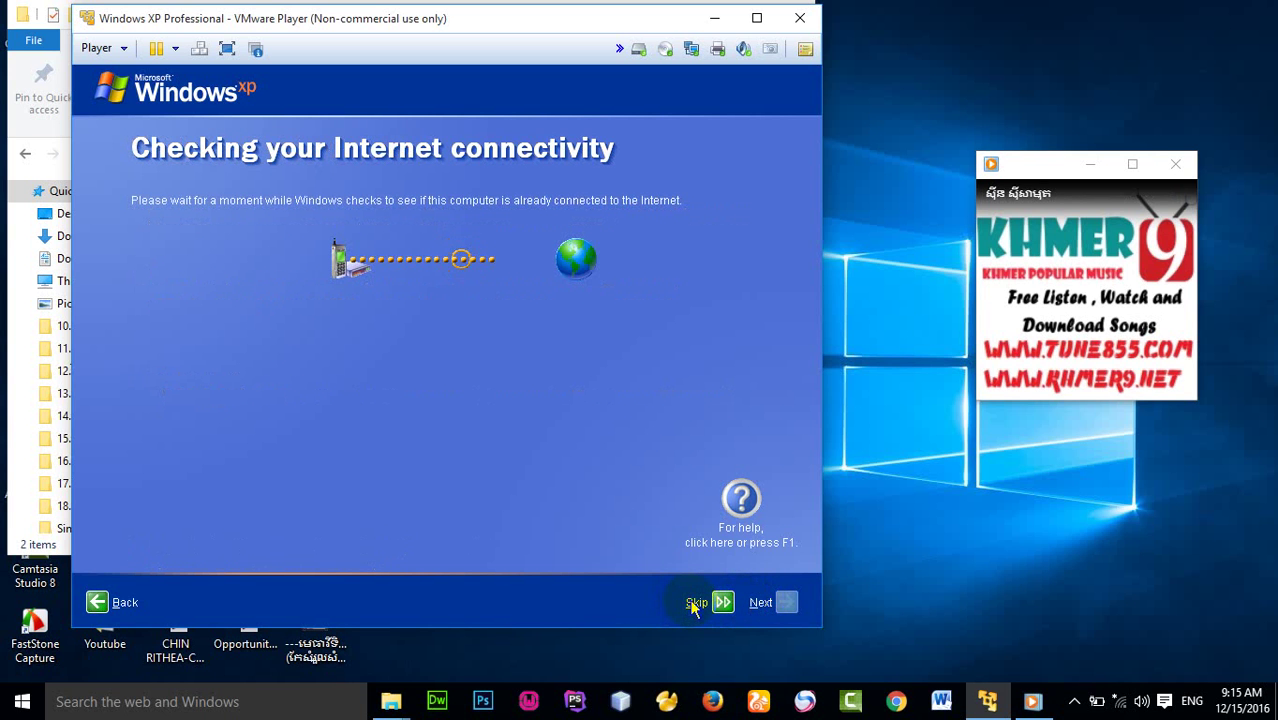
pyautogui.click(694, 603)
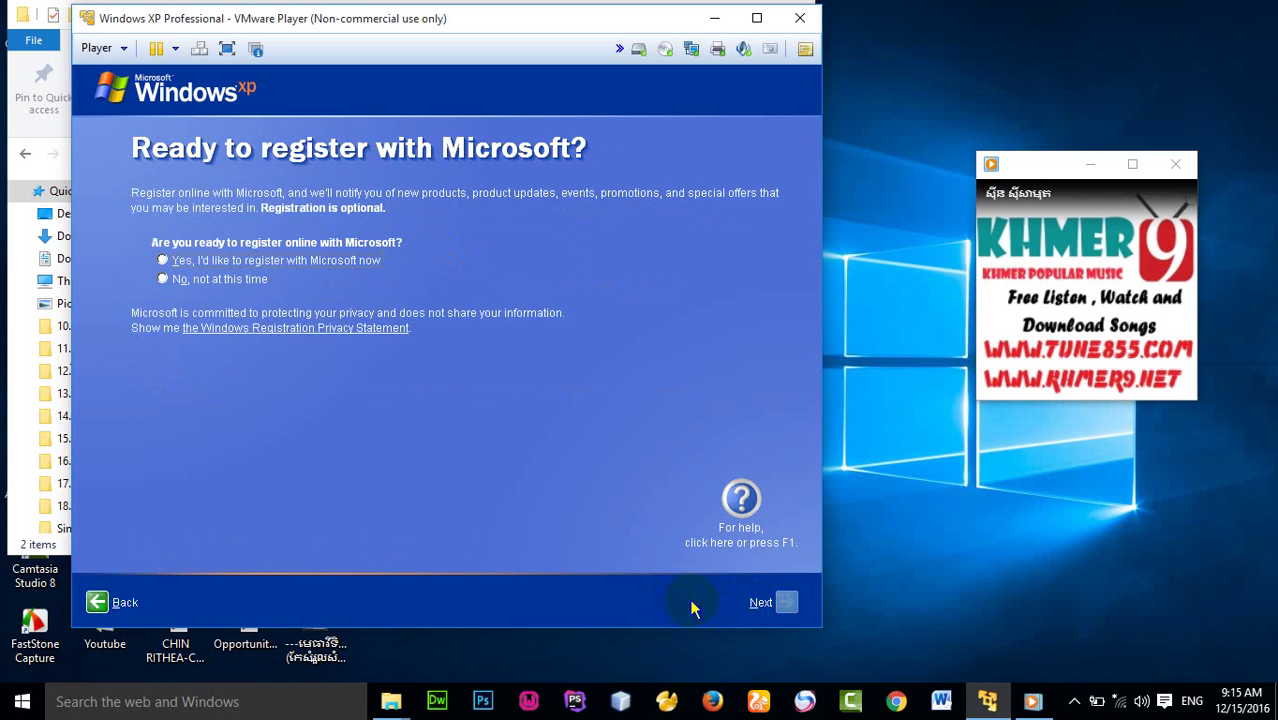
# Decline Microsoft registration and enter the user account name
pyautogui.click(252, 278)
pyautogui.click(784, 603)
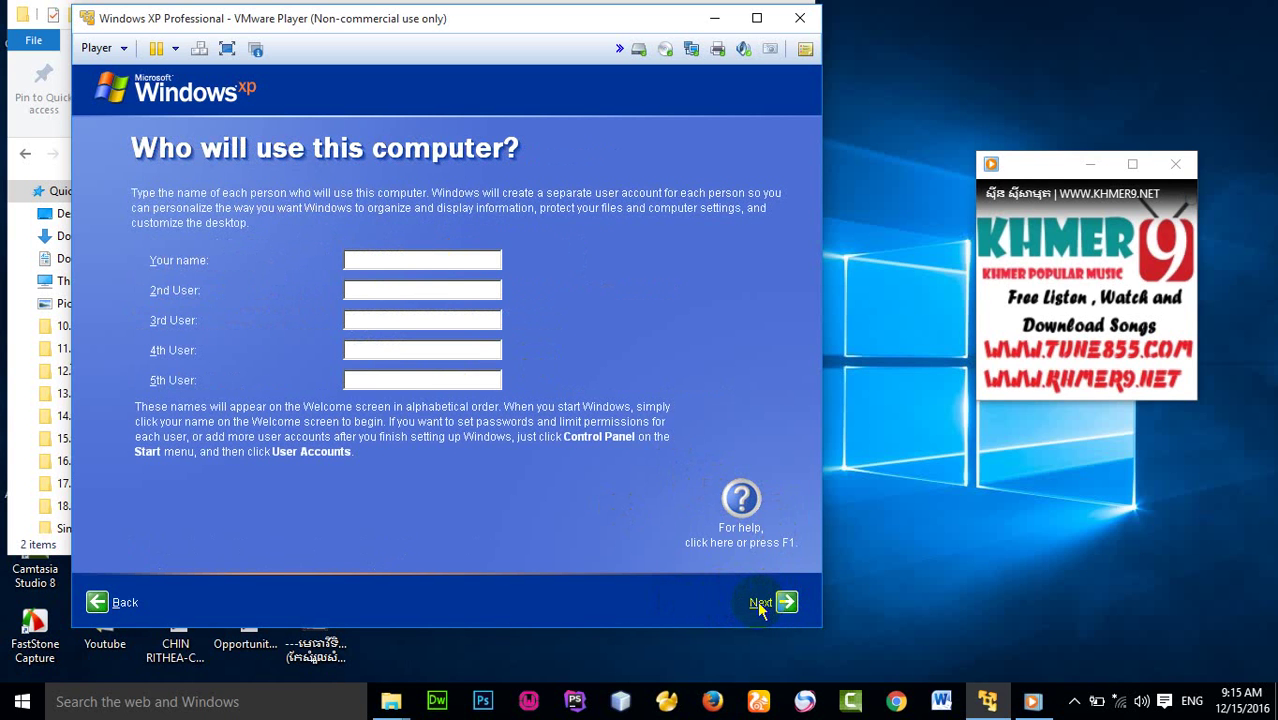
pyautogui.write('CHIN RITHY')
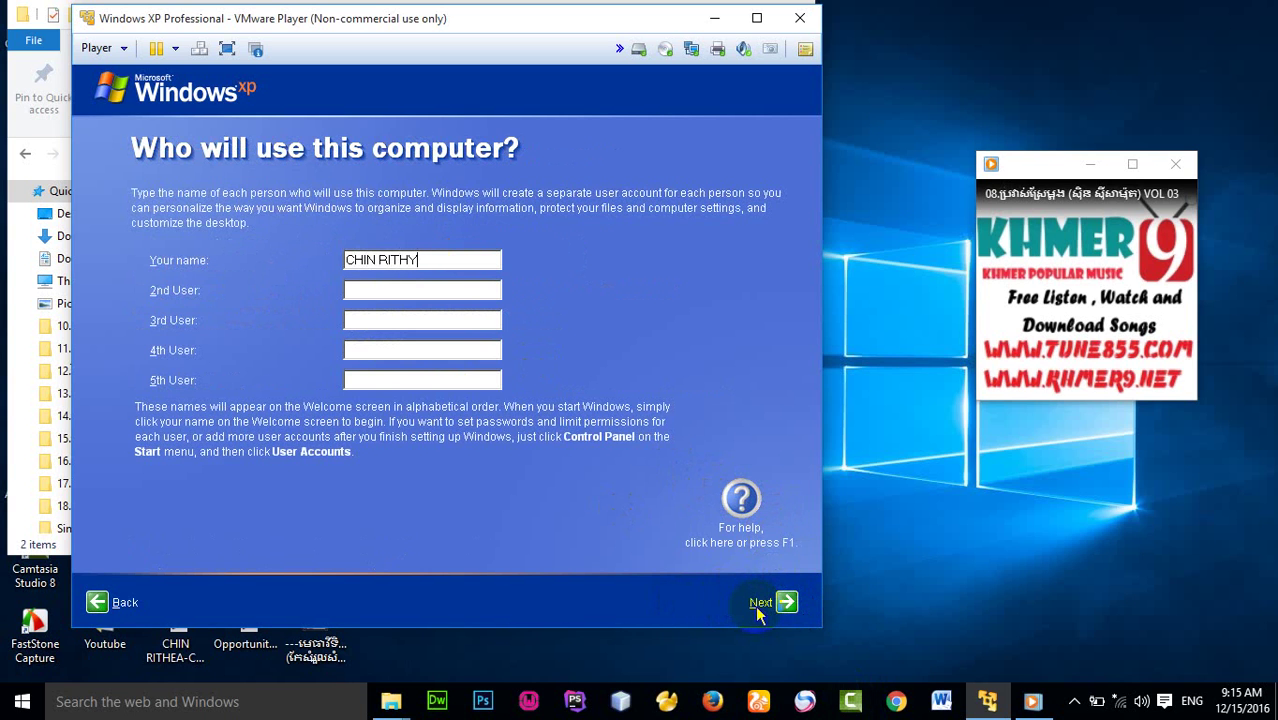
pyautogui.click(760, 604)
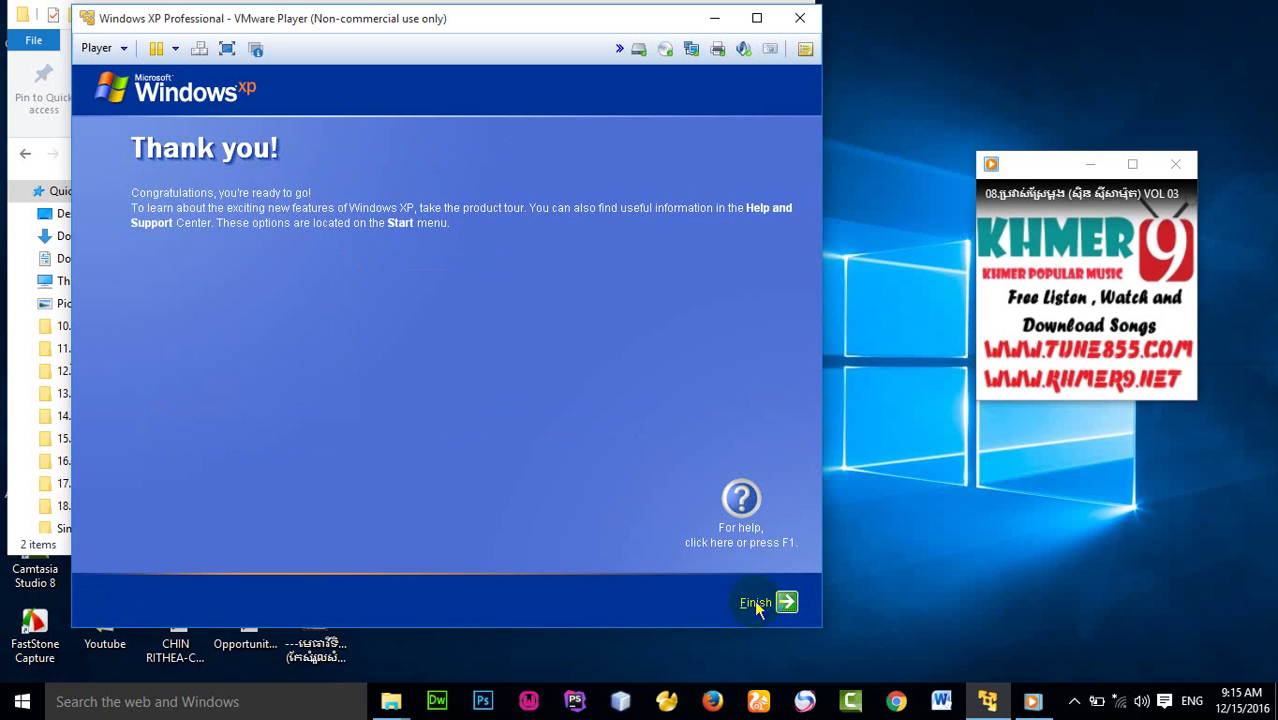
# Finish the welcome setup so XP restarts into the new user's desktop
pyautogui.click(784, 602)
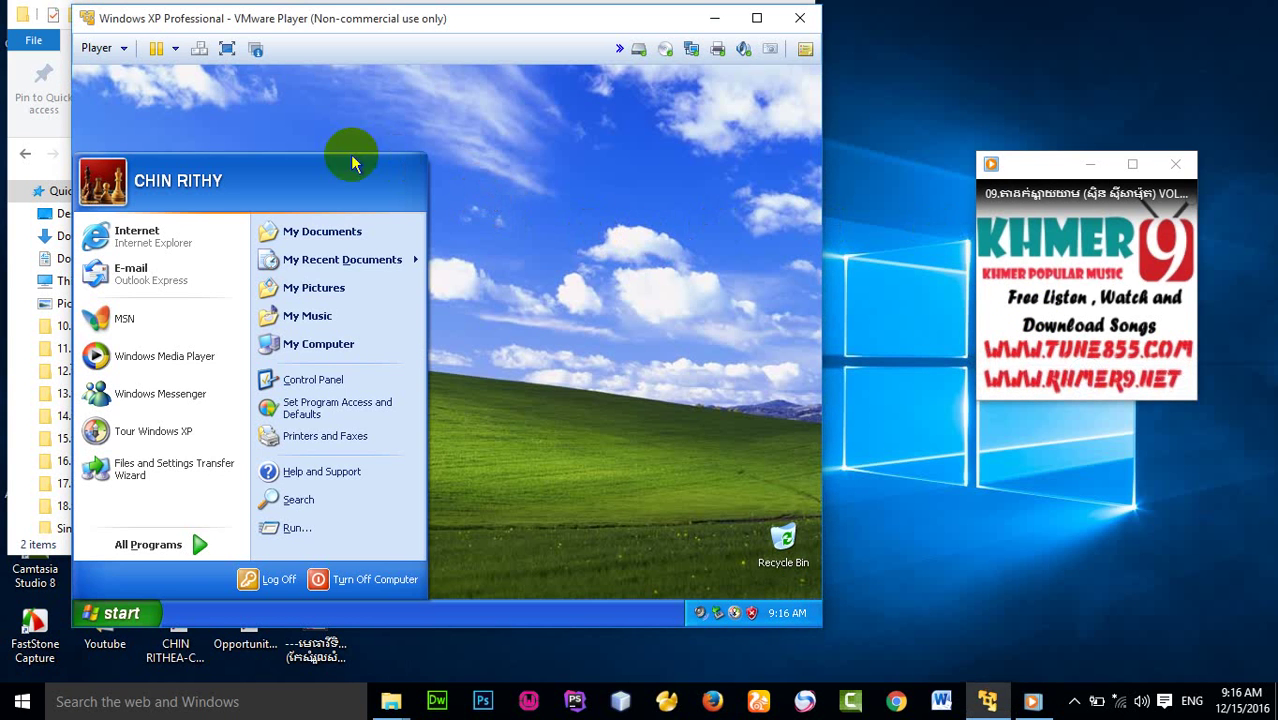
# Close the Start menu and refresh the XP desktop
pyautogui.click(588, 485)
pyautogui.rightClick(386, 249)
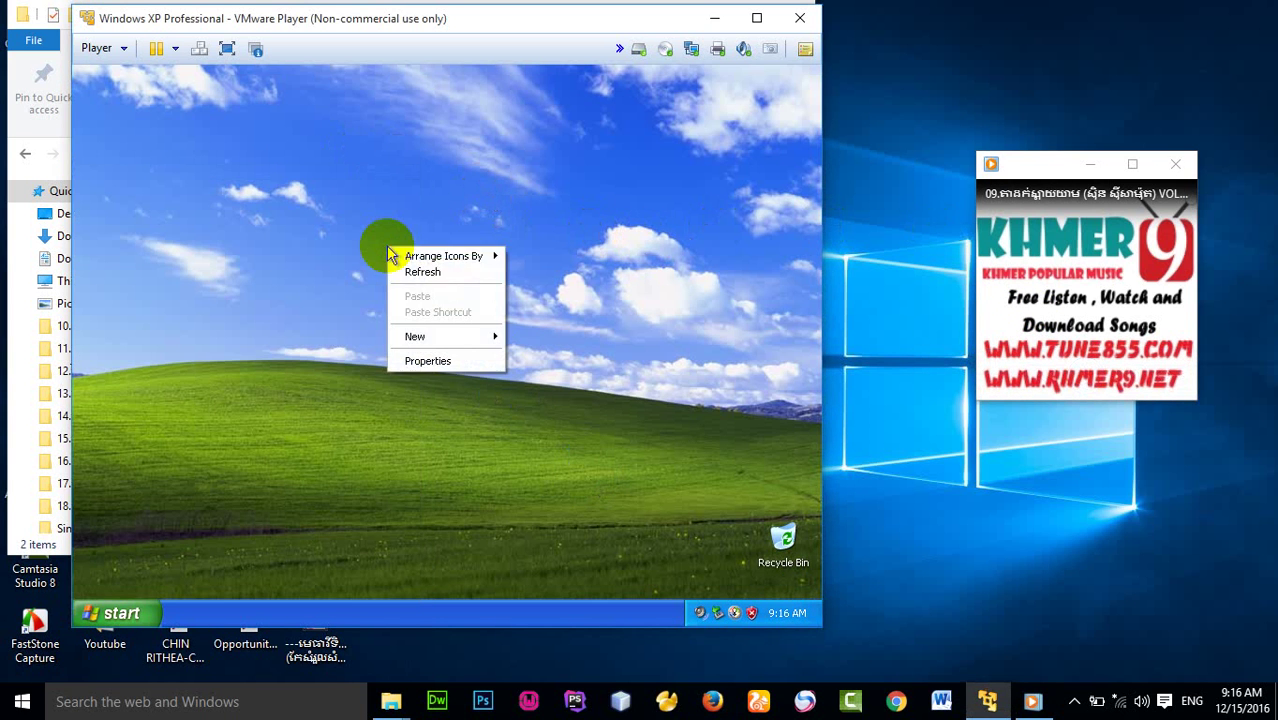
pyautogui.click(421, 274)
# Lower the music player's volume to 12, then open Security Center from the risk warning
pyautogui.moveTo(1175, 372)
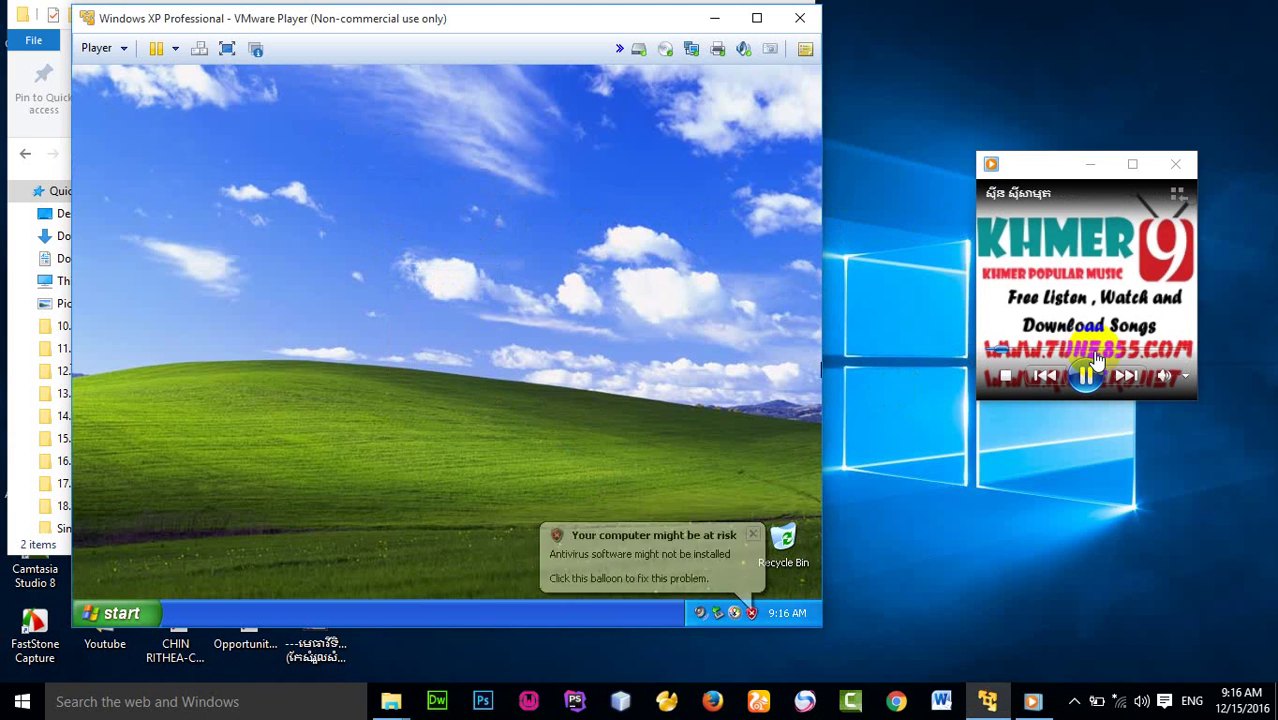
pyautogui.click(1179, 380)
pyautogui.moveTo(1155, 377); pyautogui.dragTo(1134, 382)
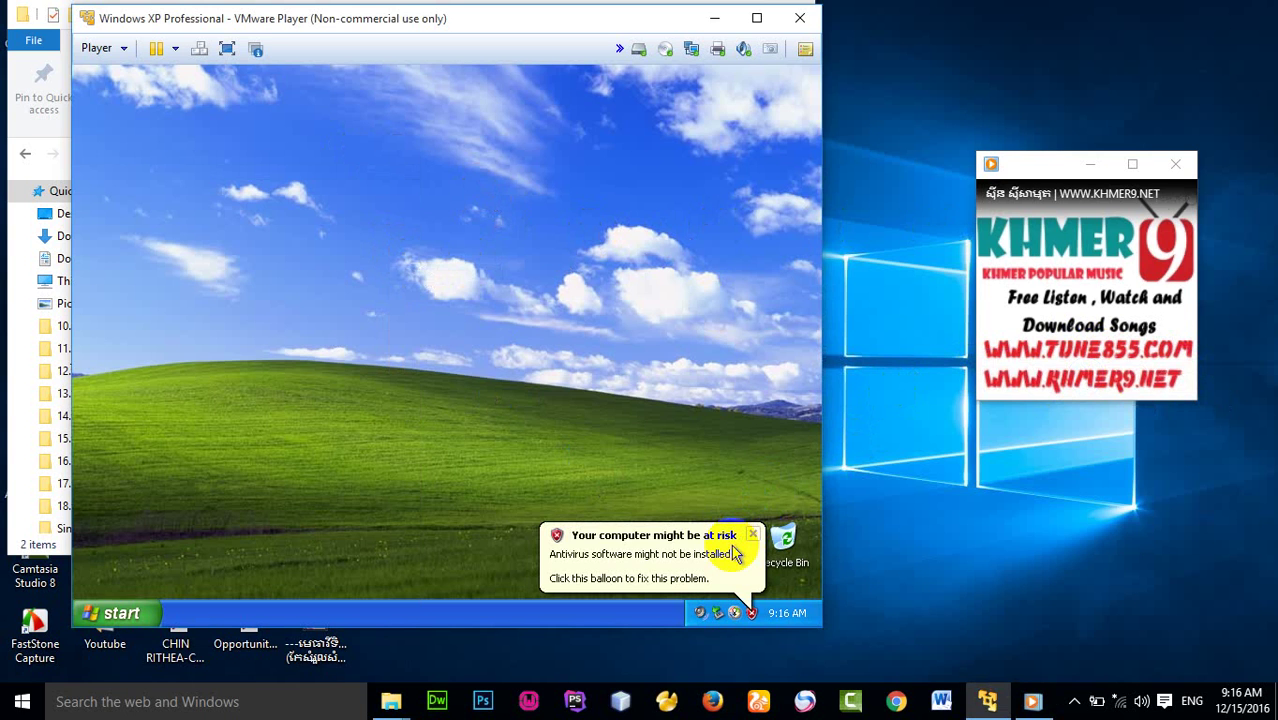
pyautogui.click(734, 553)
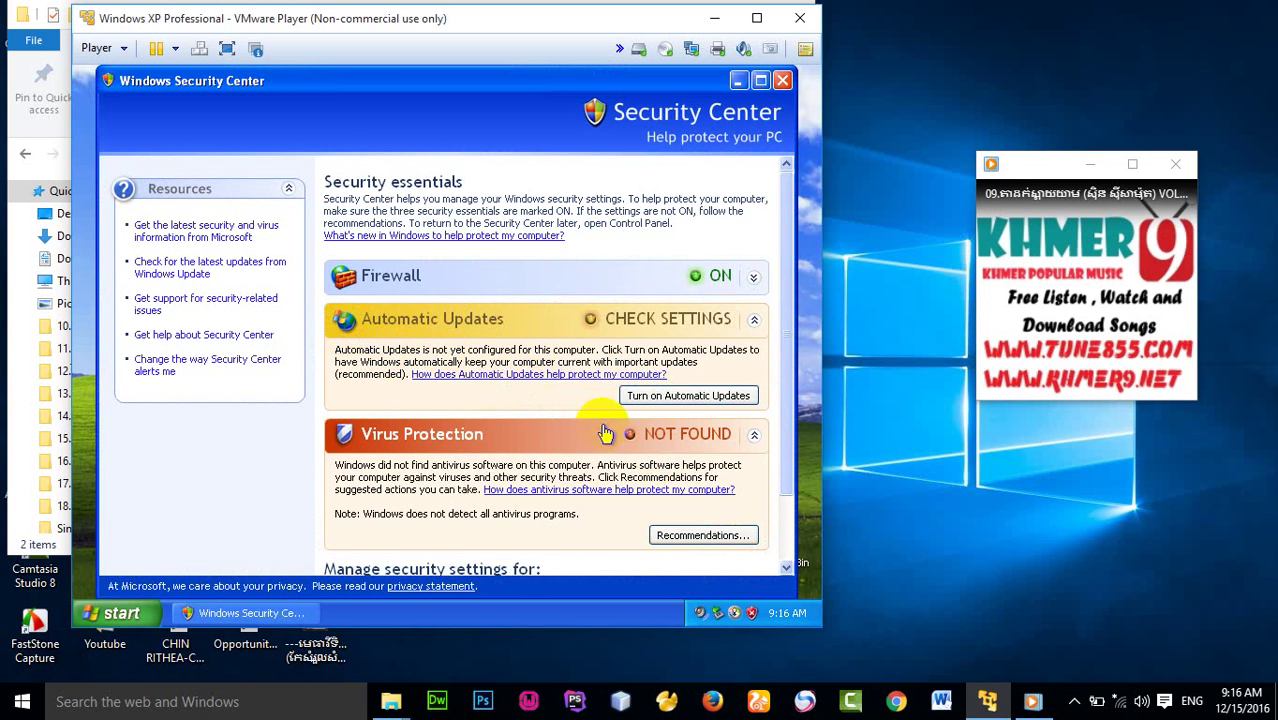
# Set Windows Firewall to Off (not recommended) from Security Center's management settings
pyautogui.click(722, 279)
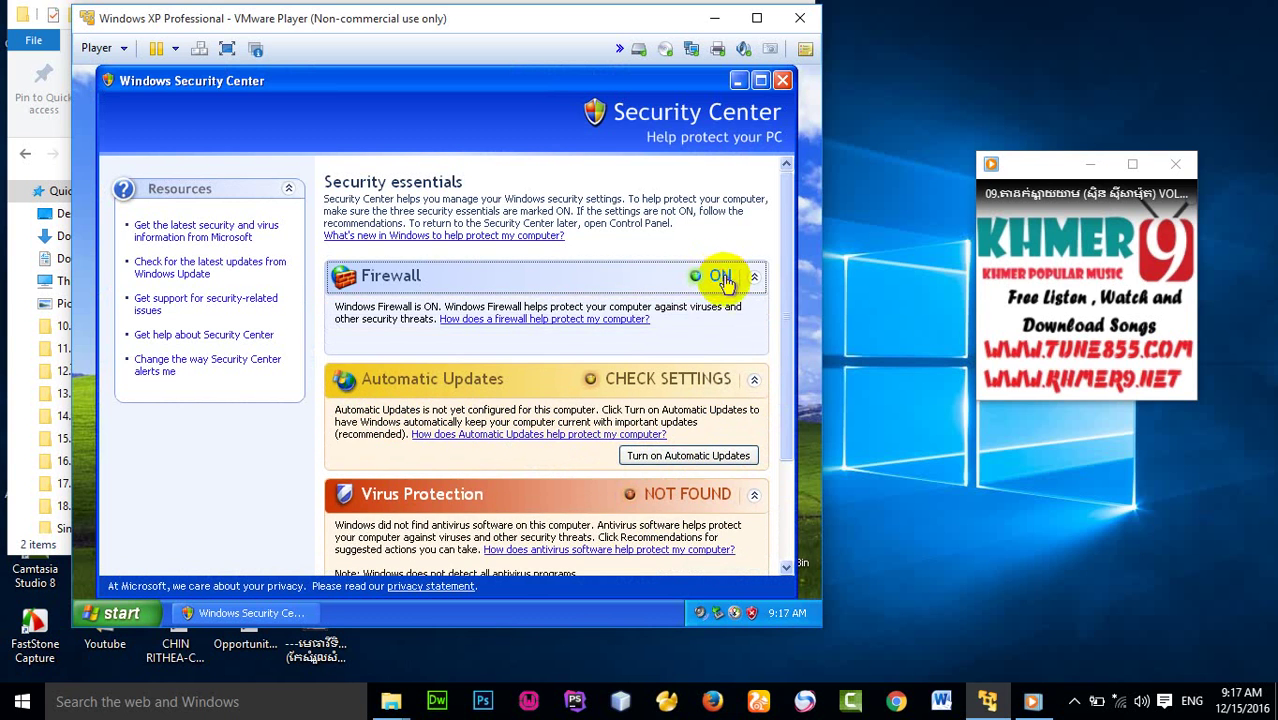
pyautogui.click(414, 275)
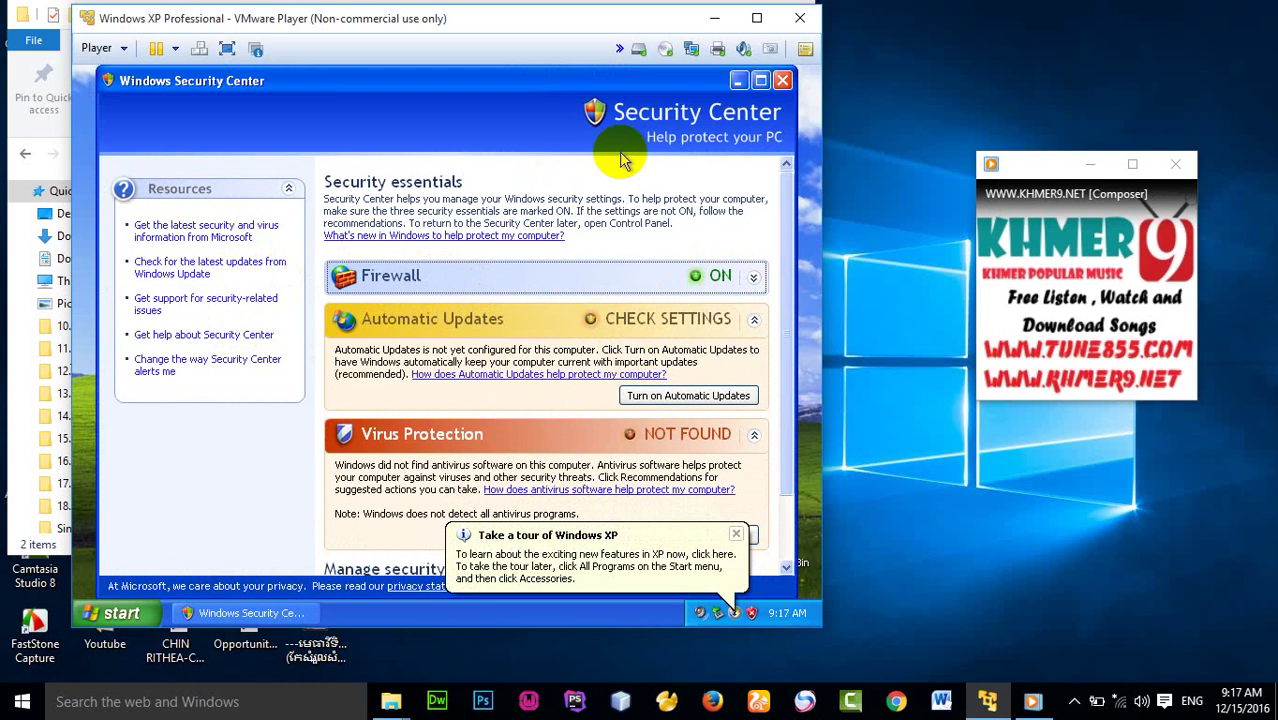
pyautogui.click(787, 213)
pyautogui.moveTo(787, 213); pyautogui.dragTo(807, 314)
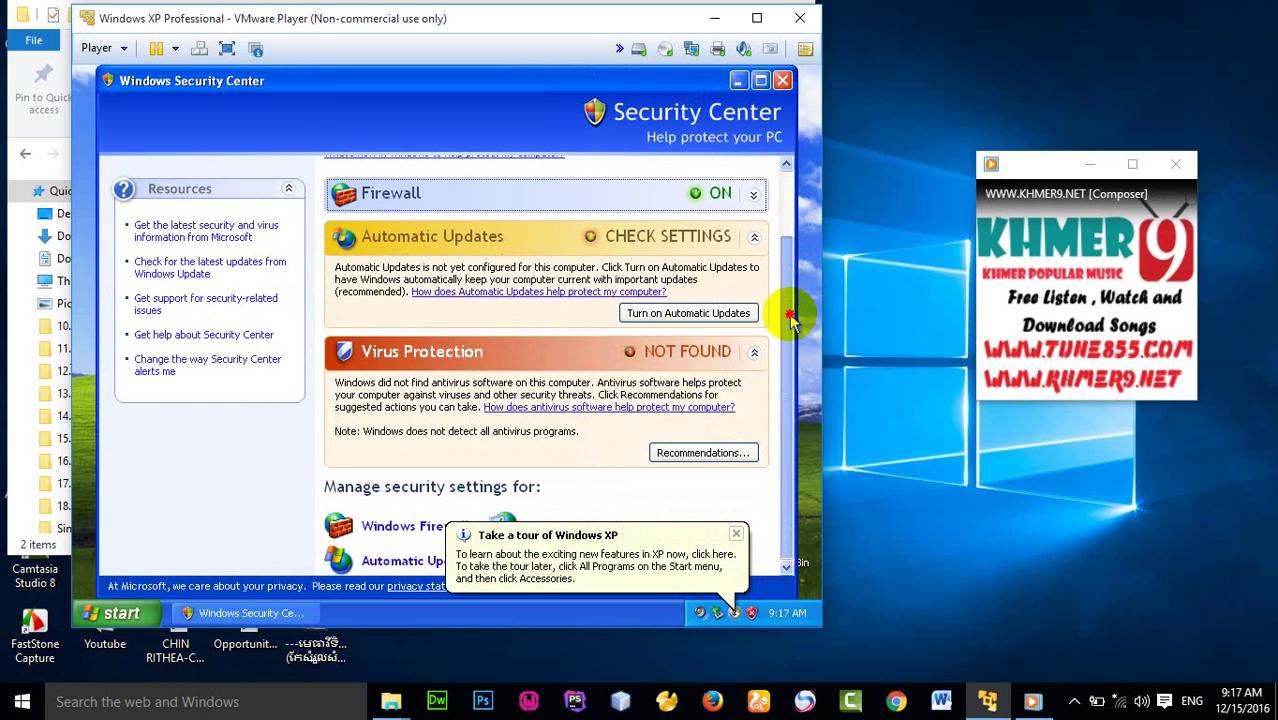
pyautogui.click(405, 526)
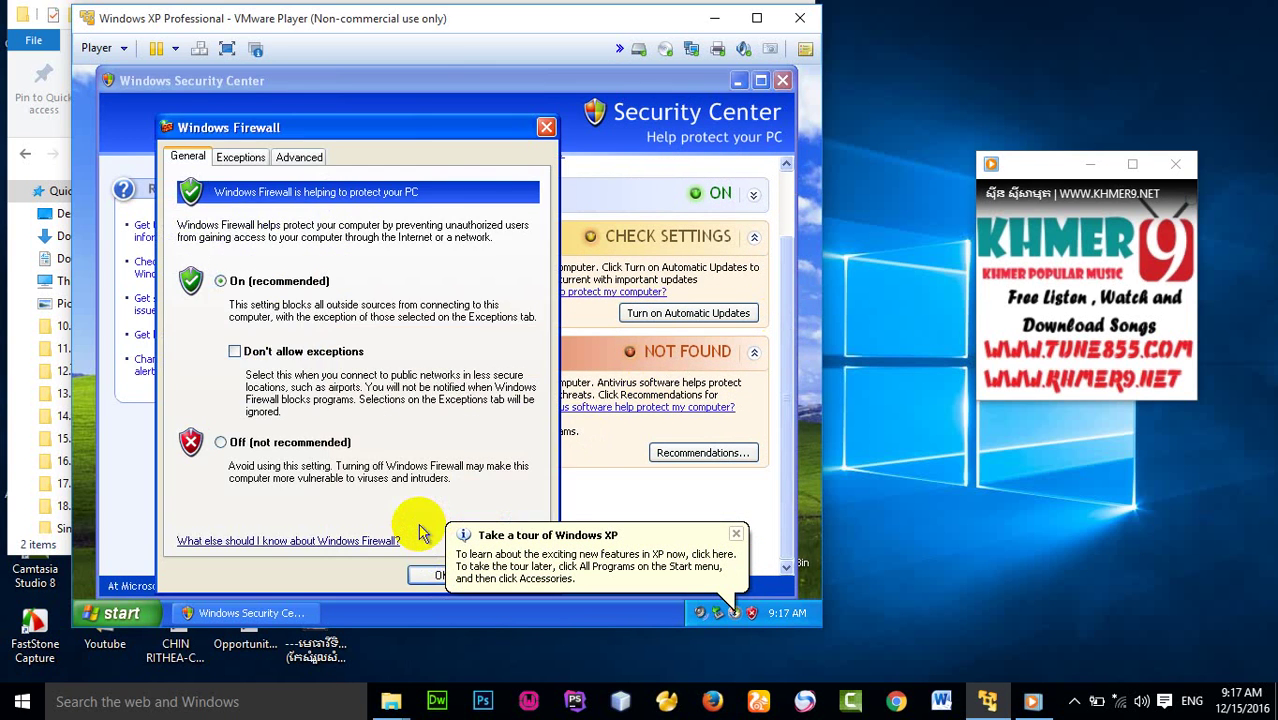
pyautogui.click(241, 445)
pyautogui.click(423, 575)
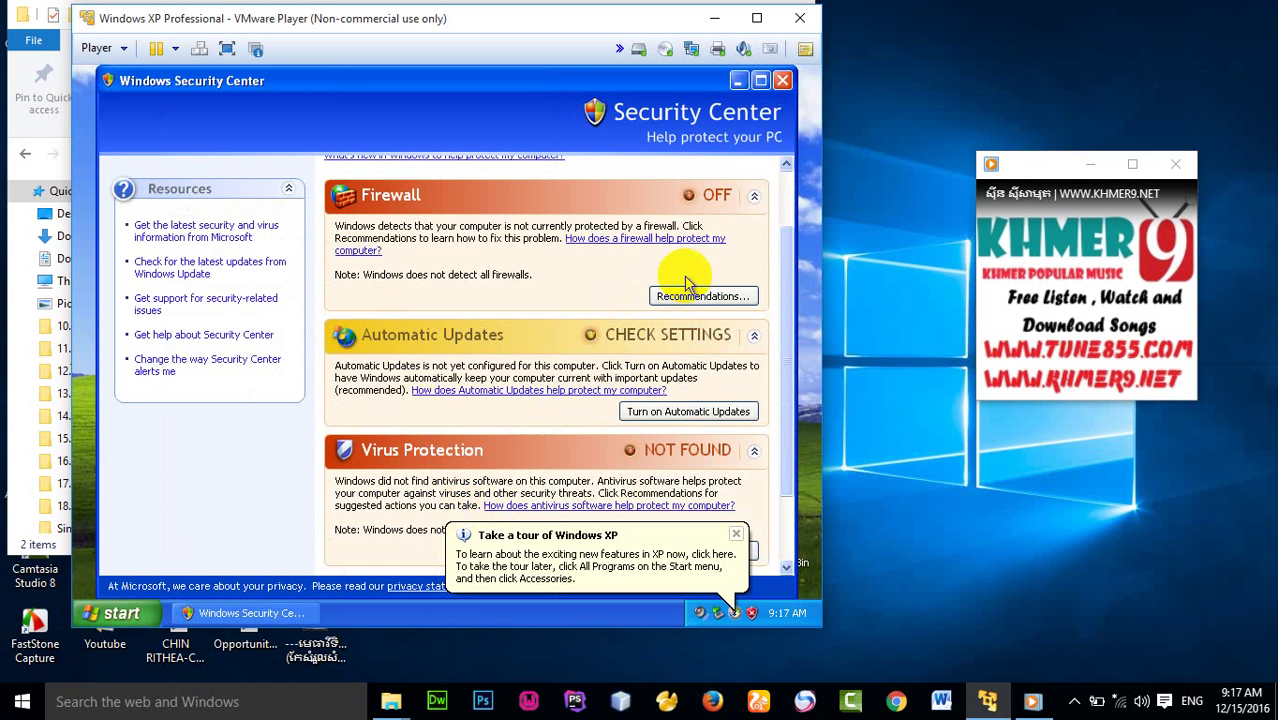
# Close Security Center, refresh the desktop, and pause the background music
pyautogui.click(783, 81)
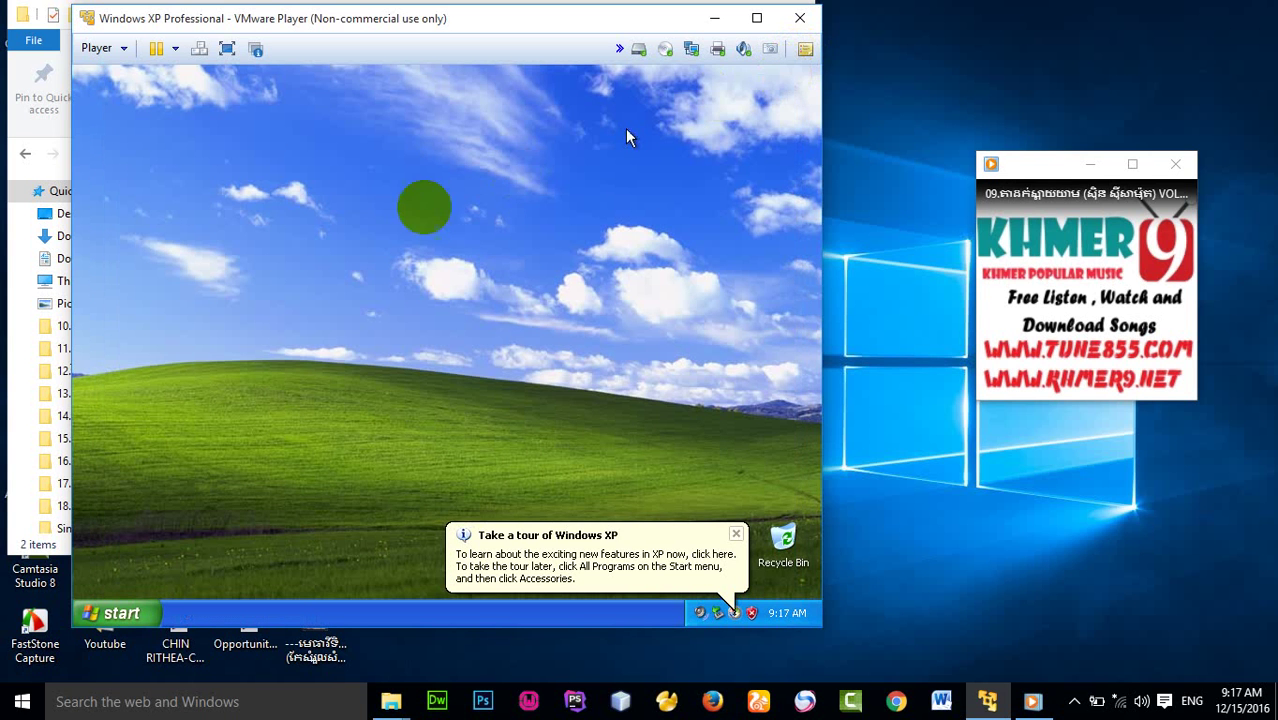
pyautogui.rightClick(296, 196)
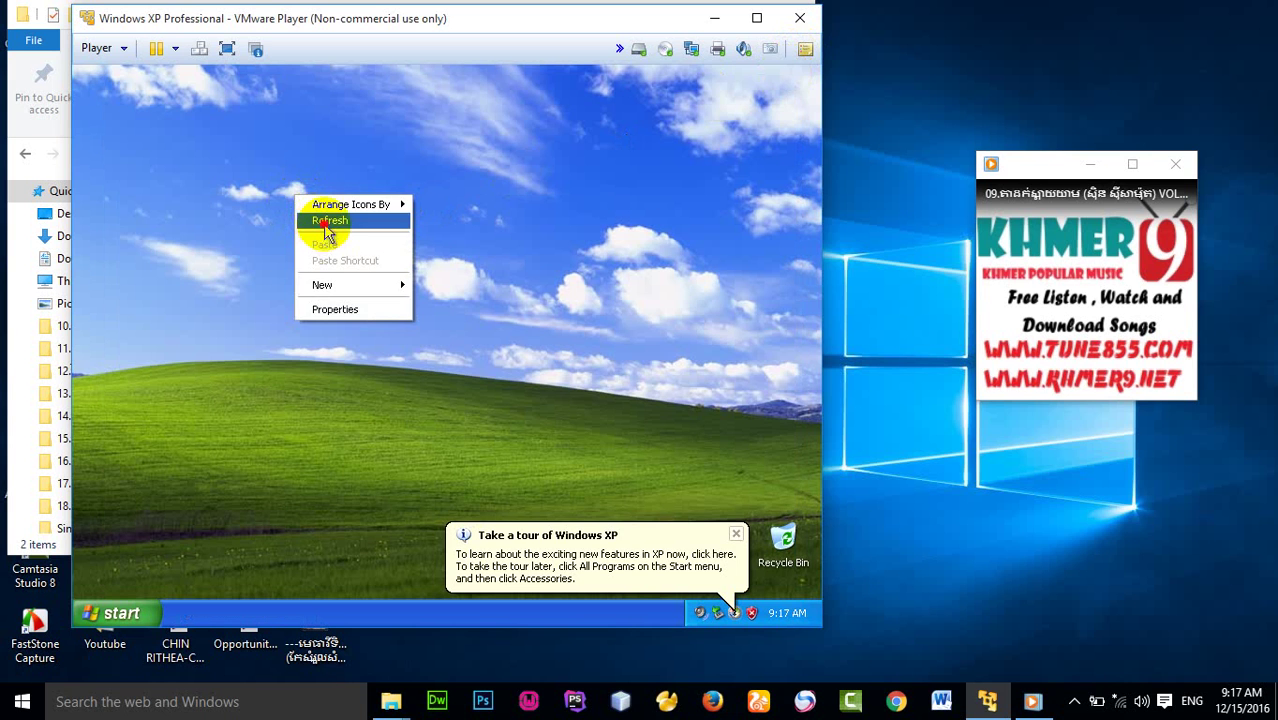
pyautogui.click(318, 222)
pyautogui.click(1088, 372)
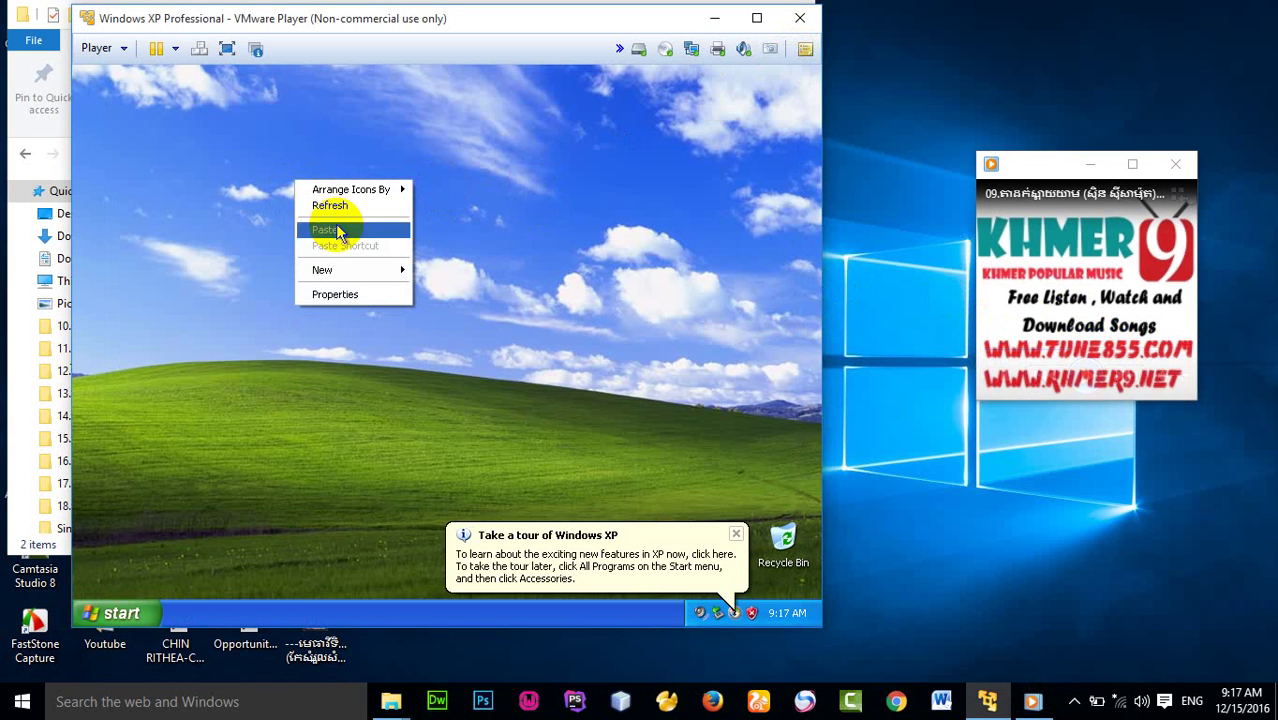
# Refresh the XP desktop again and open the Start menu
pyautogui.click(335, 206)
pyautogui.rightClick(335, 206)
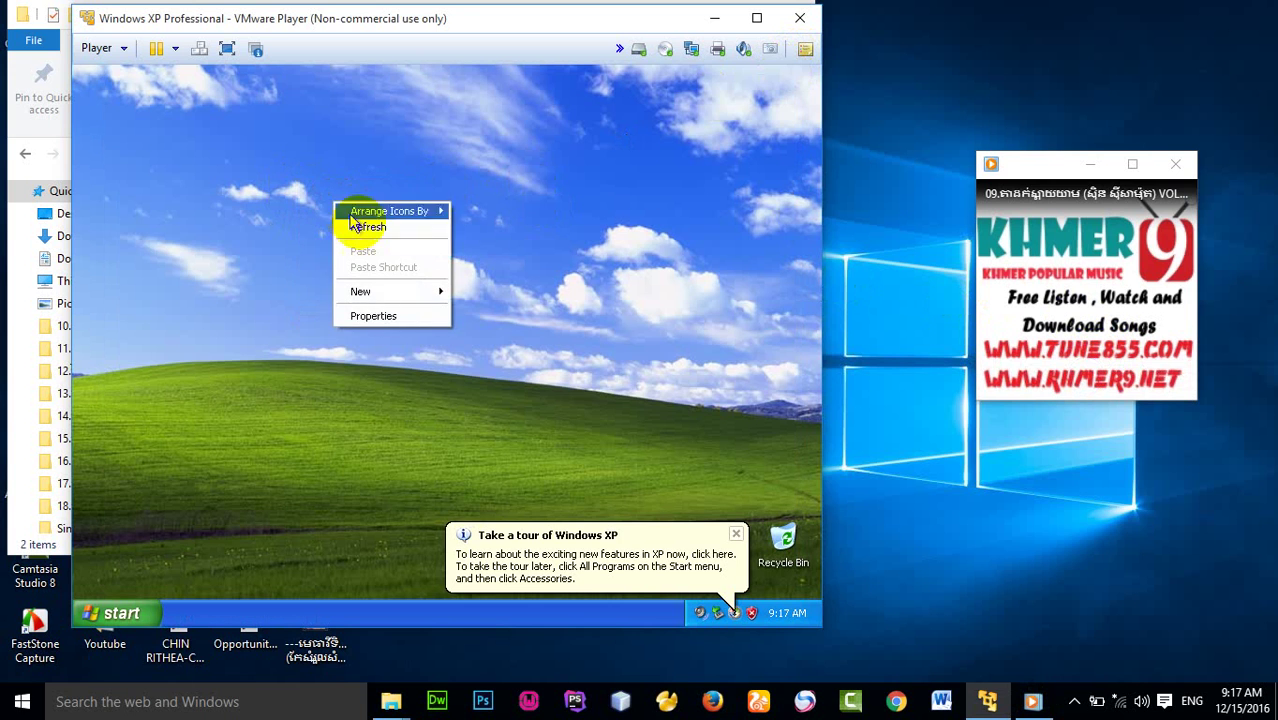
pyautogui.click(360, 229)
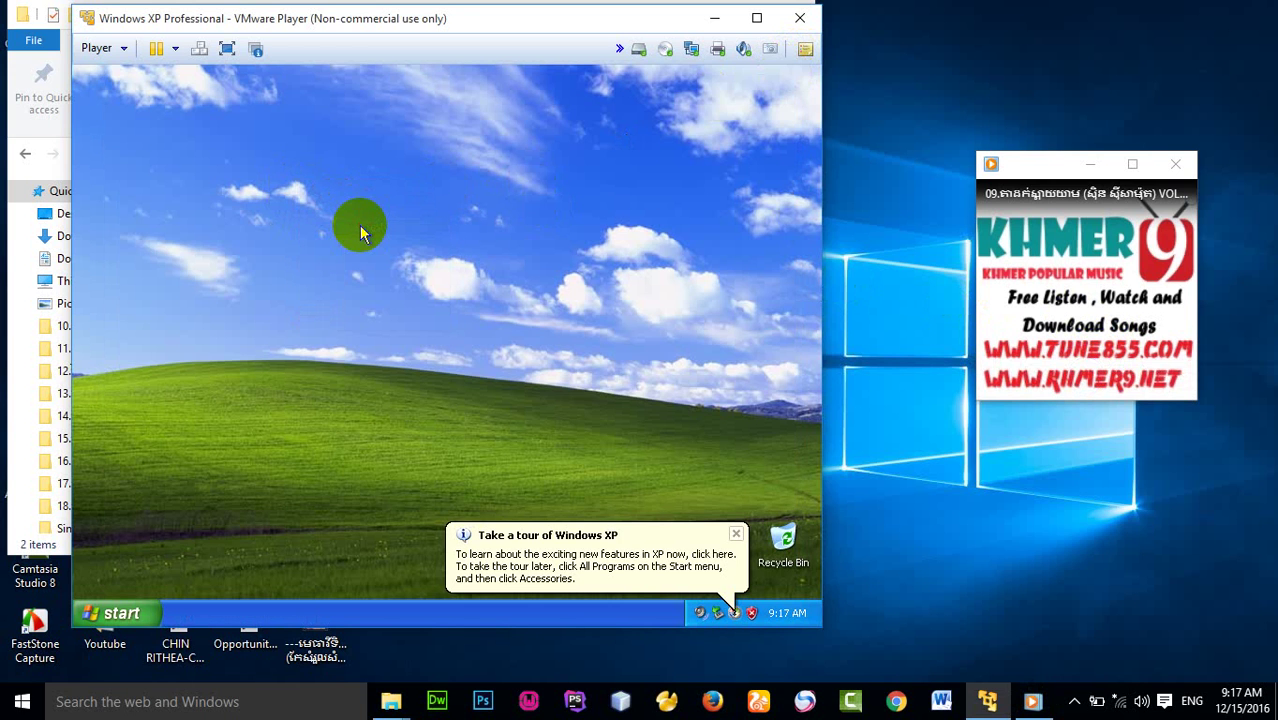
pyautogui.press('super')
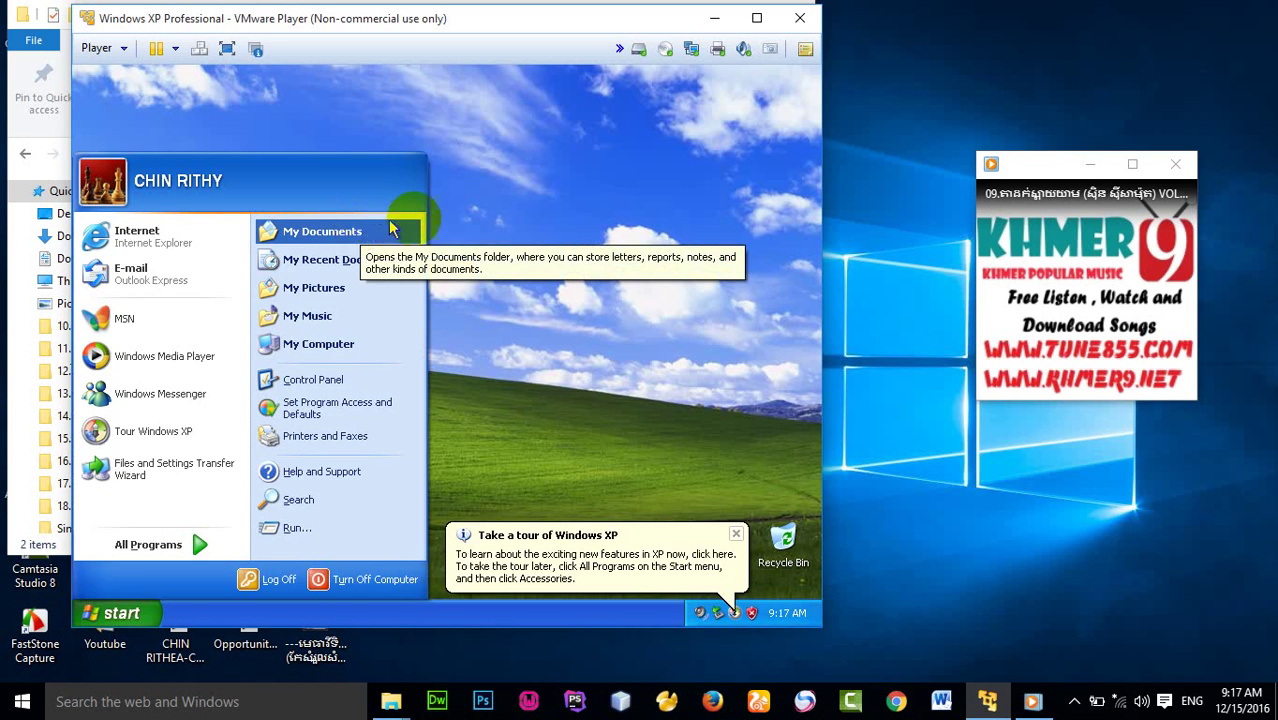
# Launch a command prompt by running cmd from the Run box
pyautogui.press('r')
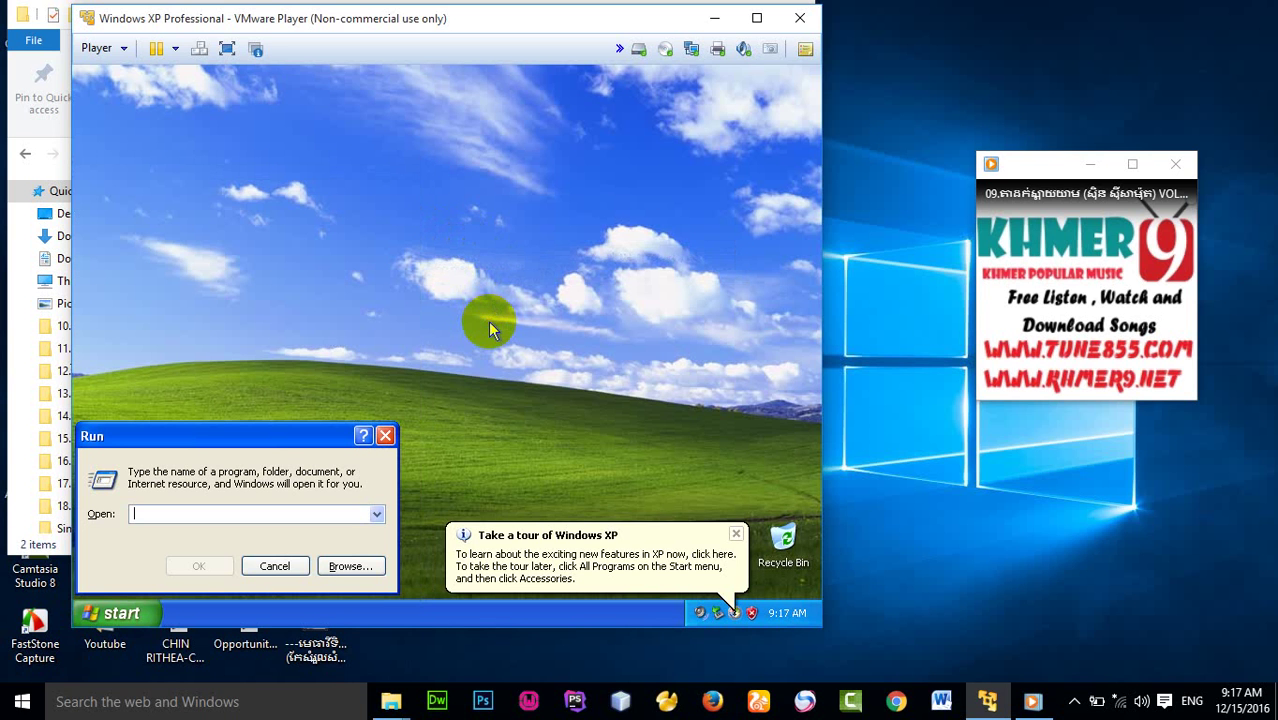
pyautogui.write('cmd')
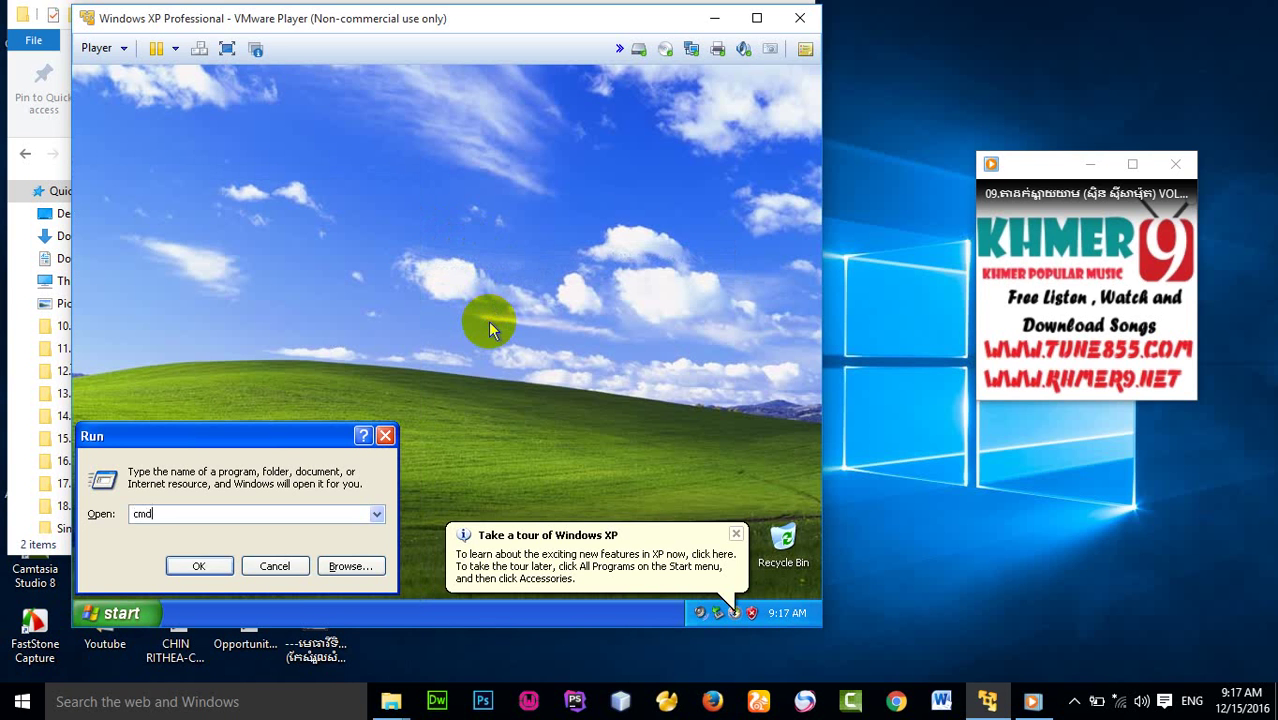
pyautogui.press('Return')
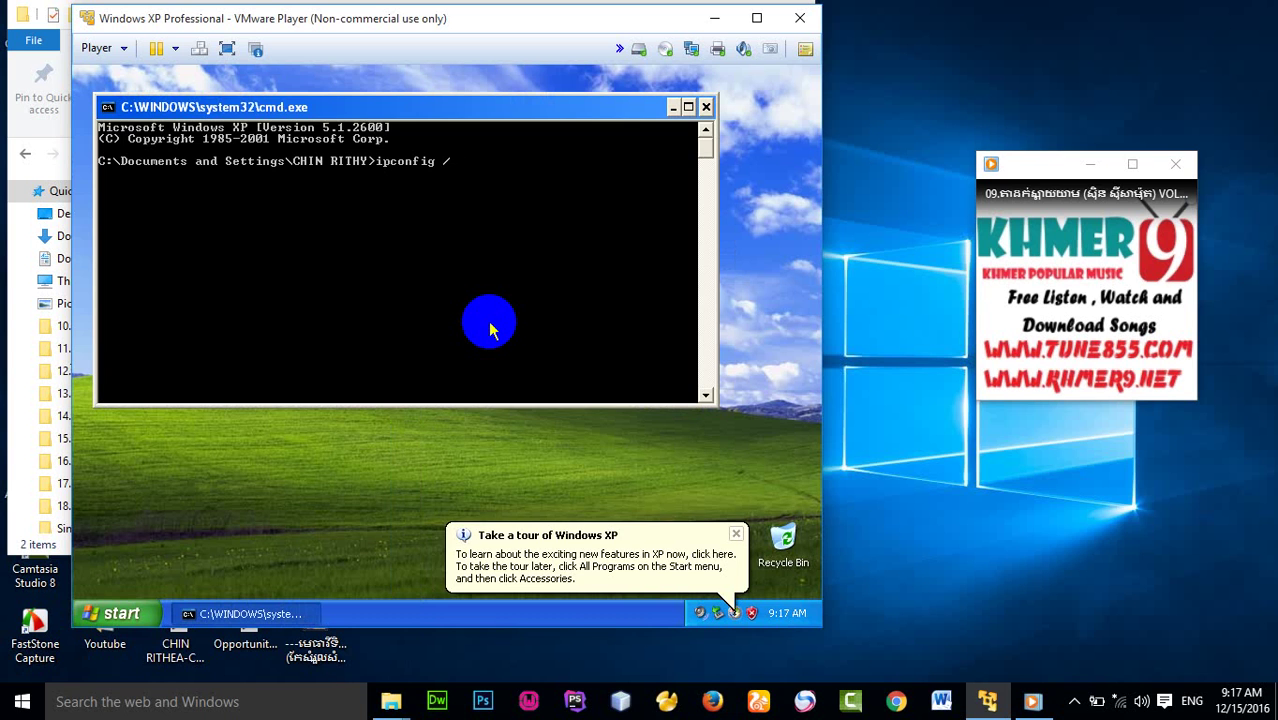
# Run ipconfig /all and scroll through the output showing IP 192.168.126.128
pyautogui.press('Return')
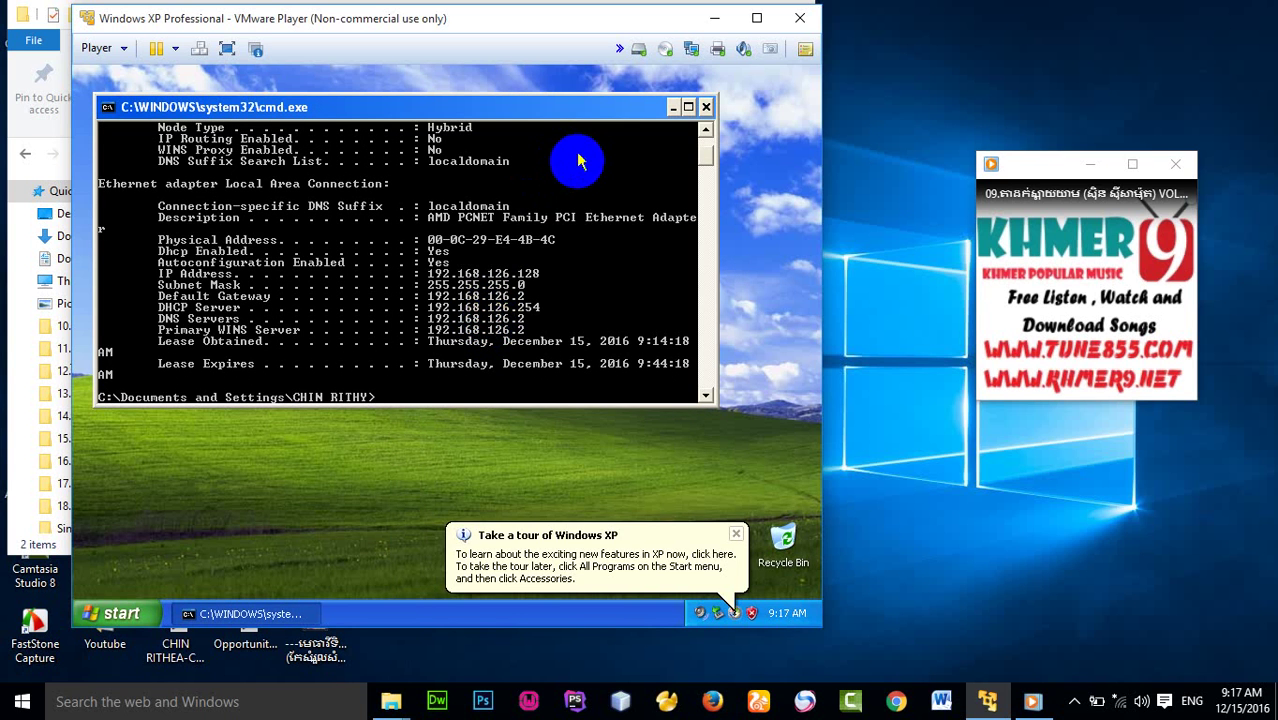
pyautogui.moveTo(707, 170); pyautogui.dragTo(710, 146)
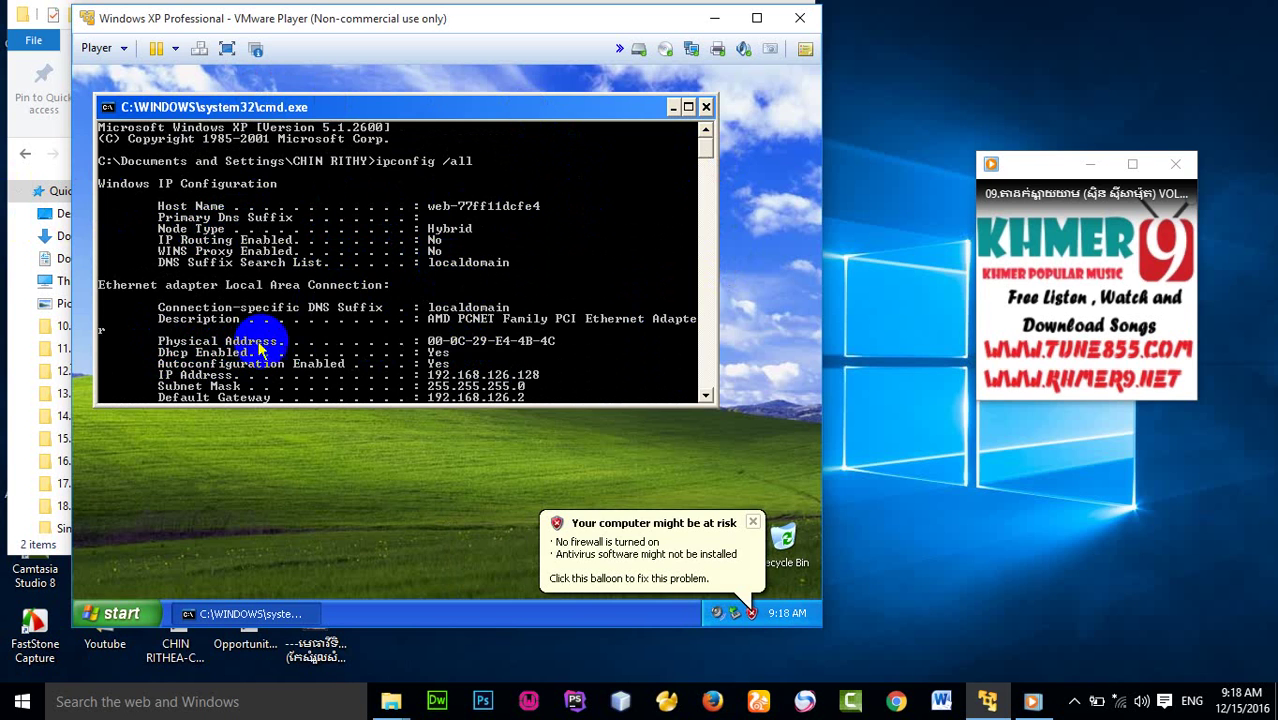
pyautogui.click(553, 342)
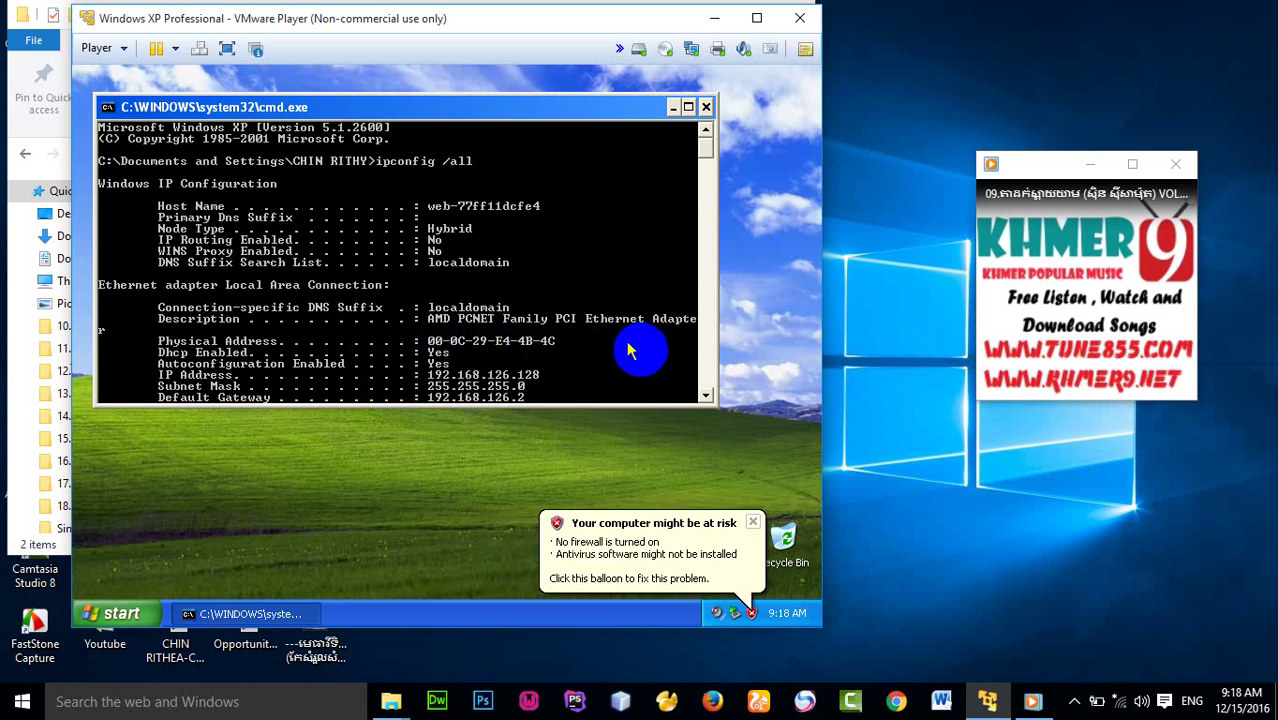
pyautogui.scroll(-3, 703, 397)
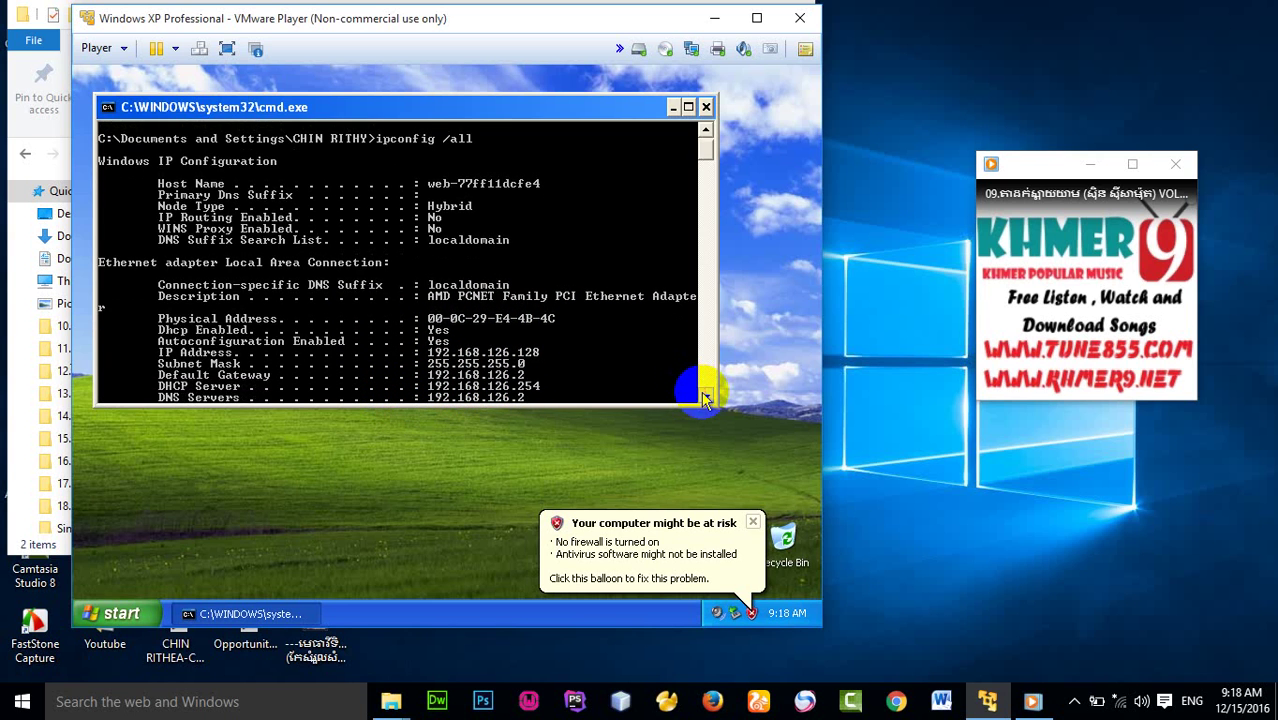
pyautogui.scroll(-2, 703, 397)
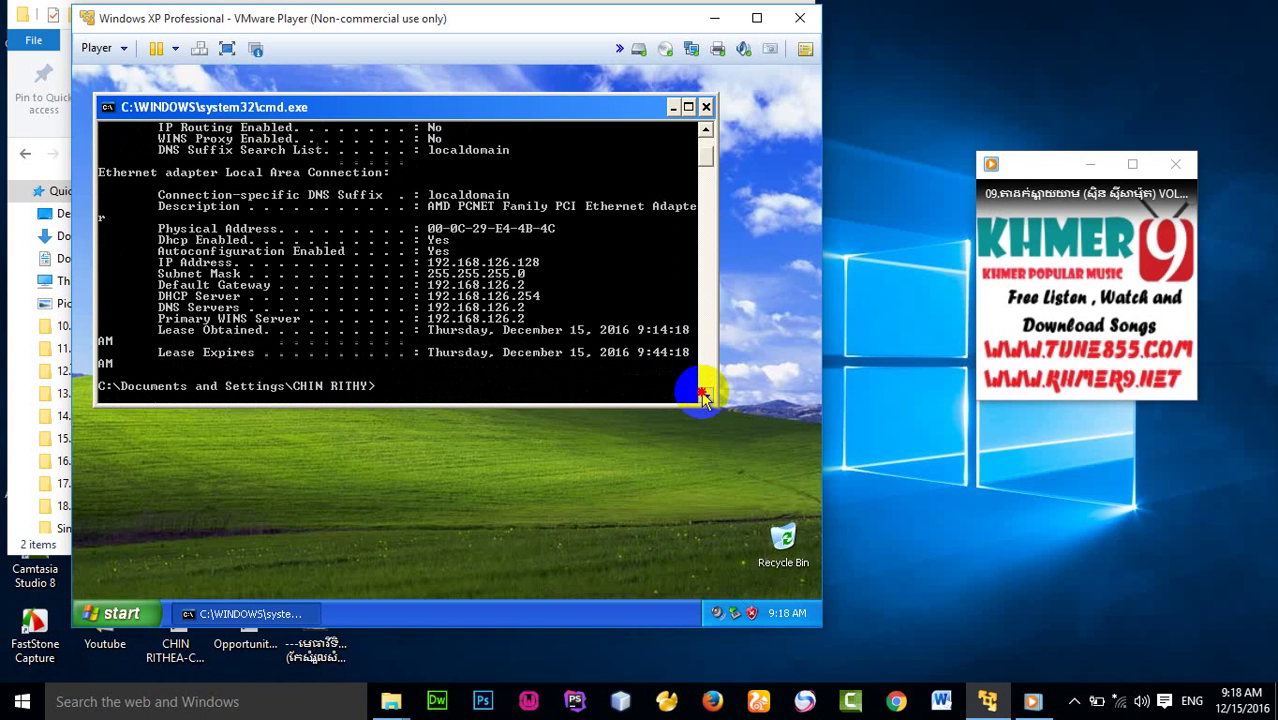
# Minimize and restore the console, then maximize it to fill the guest screen
pyautogui.click(706, 107)
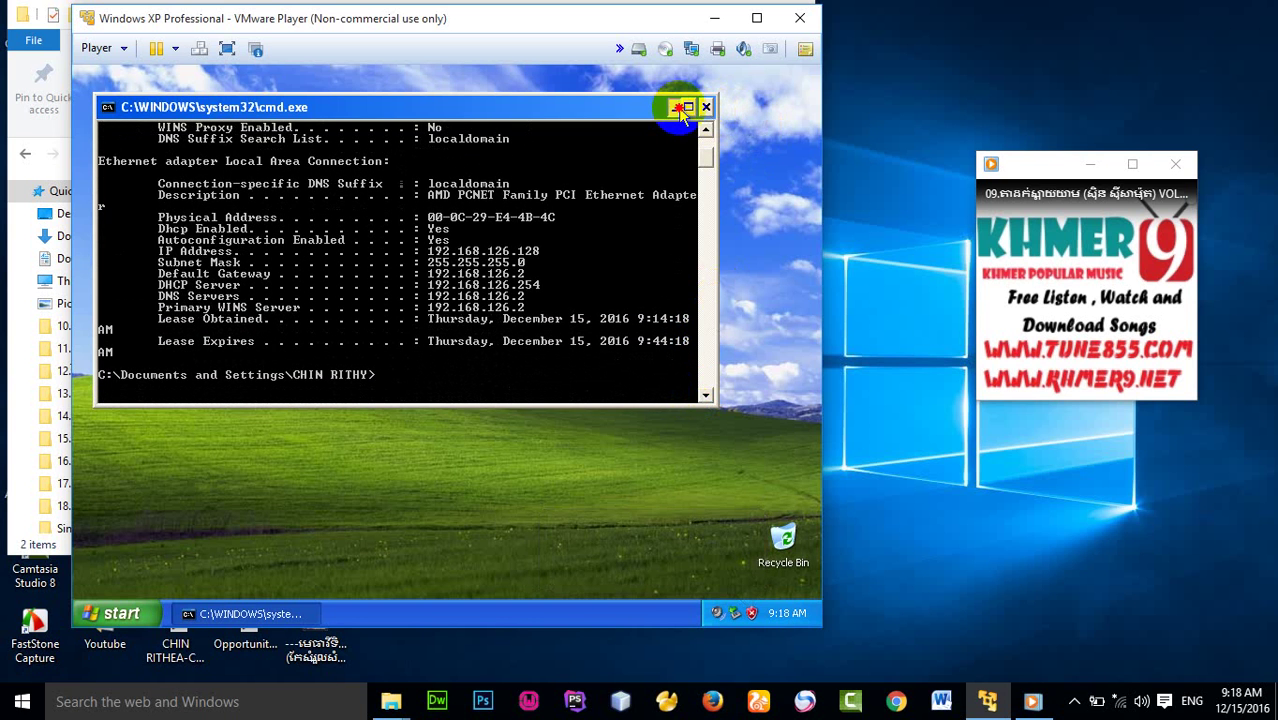
pyautogui.click(268, 613)
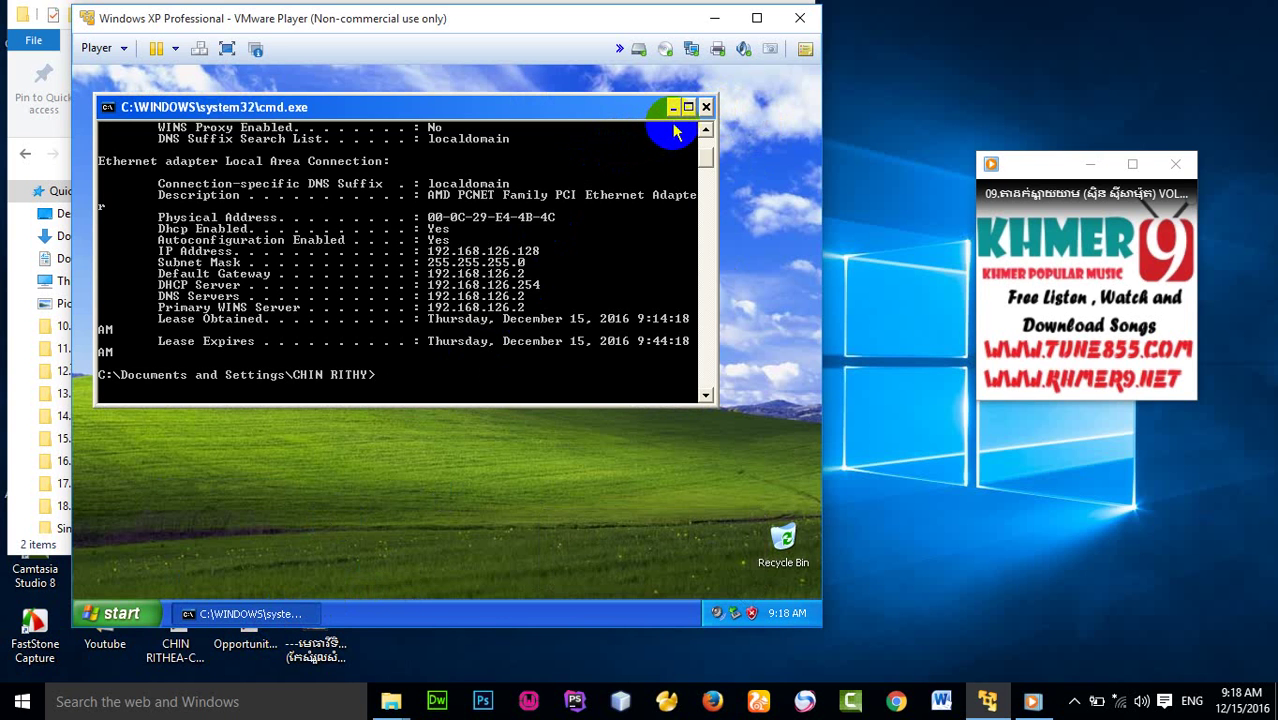
pyautogui.click(687, 109)
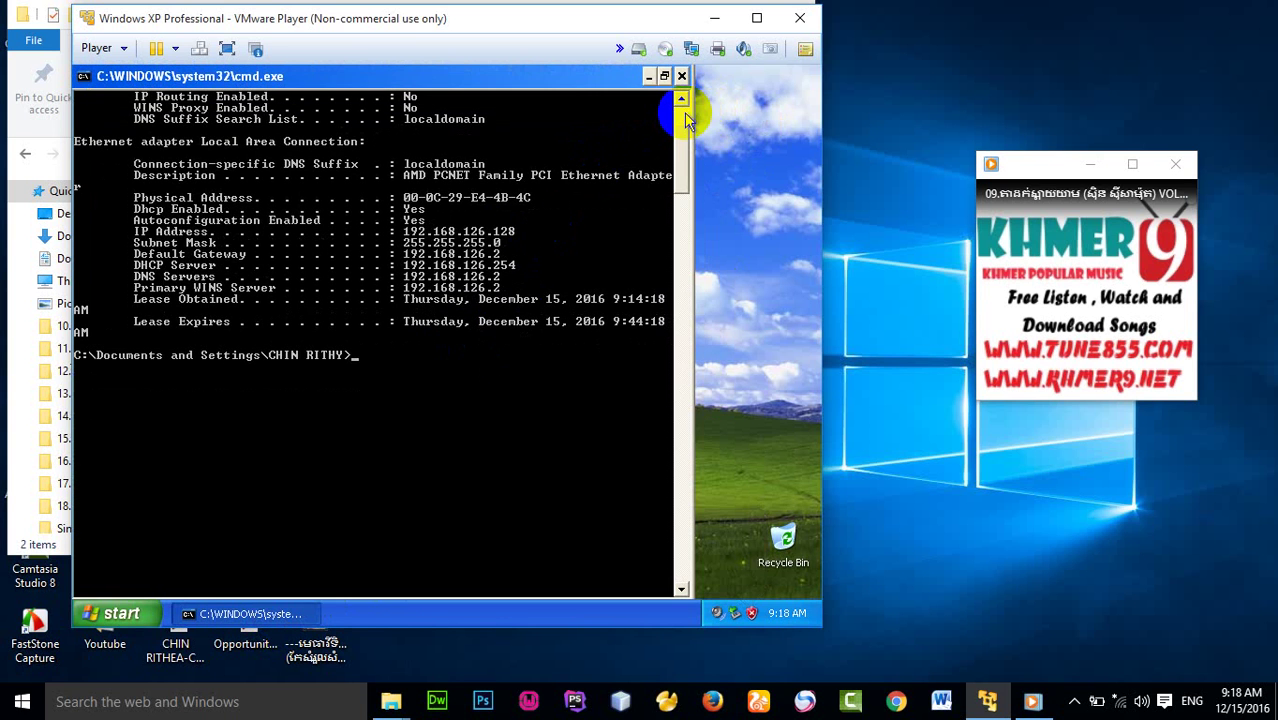